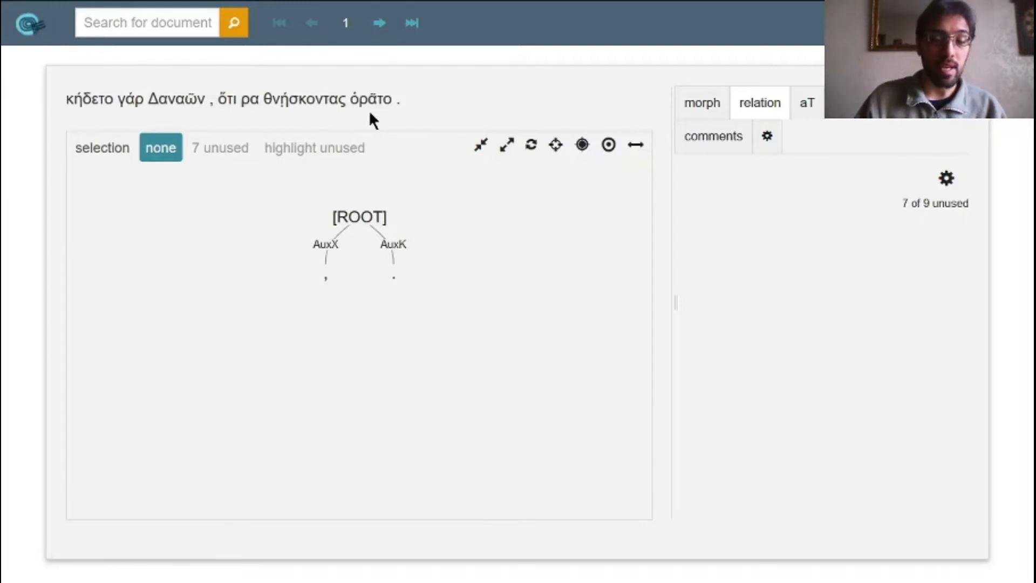
Step: Attach κήδετο to the root of the tree and label its relation PRED
{"action": "left_click", "coordinate": [93, 100]}
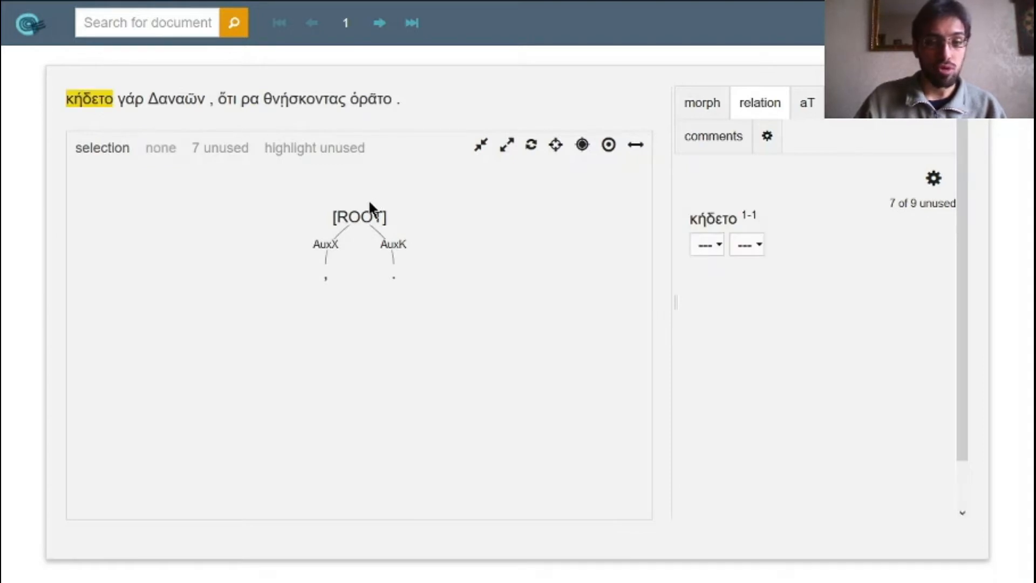
{"action": "left_click", "coordinate": [361, 217]}
{"action": "left_click", "coordinate": [351, 275]}
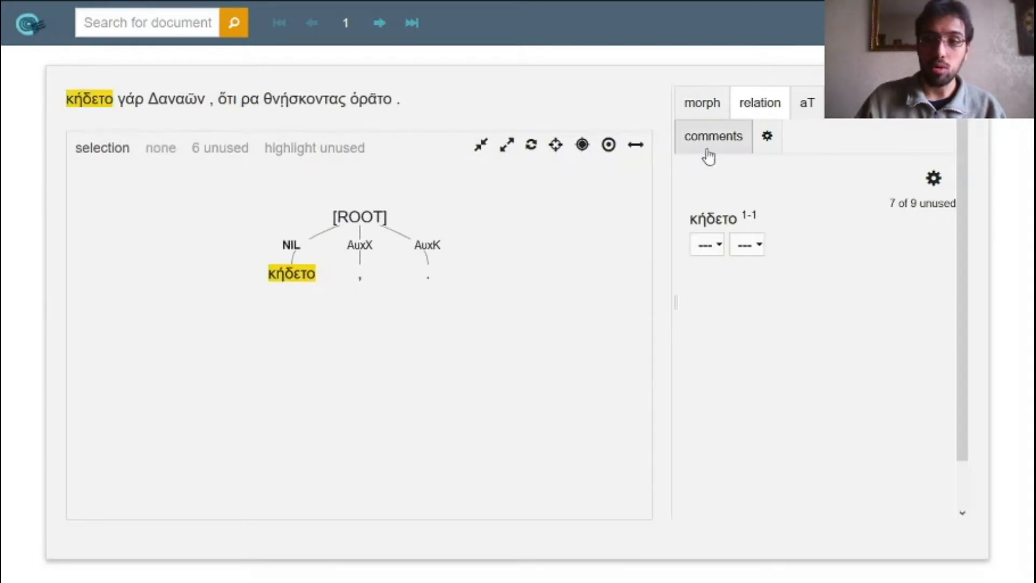
{"action": "left_click", "coordinate": [712, 245]}
{"action": "left_click", "coordinate": [716, 290]}
{"action": "left_click", "coordinate": [161, 147]}
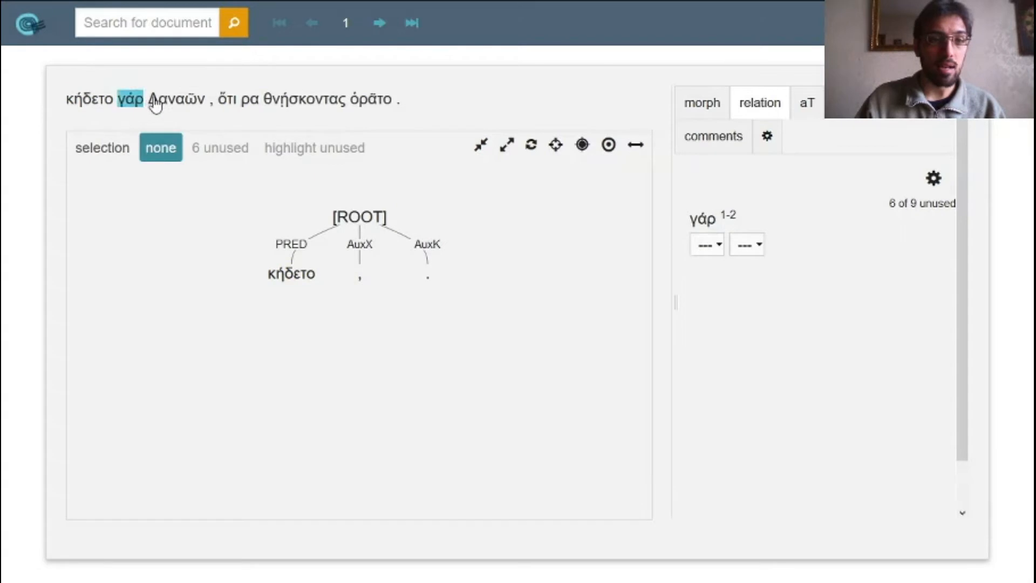
Step: Attach Δαναῶν under κήδετο and label its relation OBJ
{"action": "left_click", "coordinate": [172, 99]}
{"action": "left_click", "coordinate": [279, 277]}
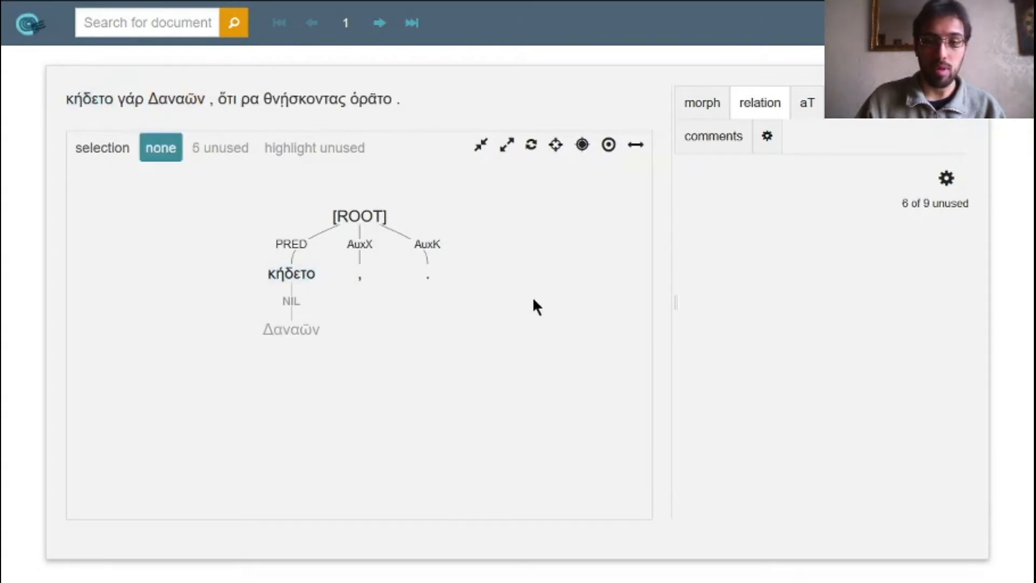
{"action": "left_click", "coordinate": [301, 337]}
{"action": "left_click", "coordinate": [706, 245]}
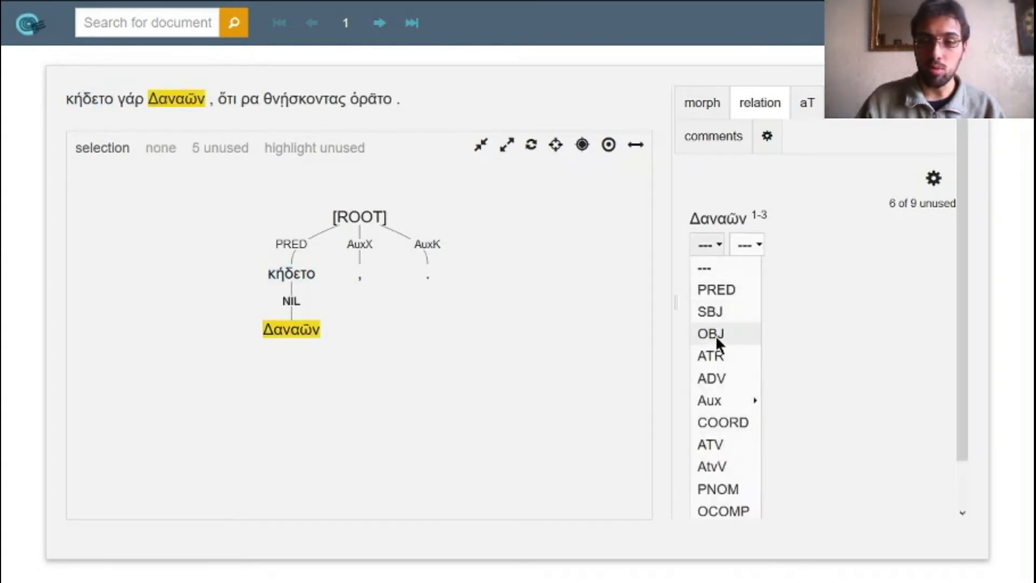
{"action": "left_click", "coordinate": [716, 335]}
Step: Attach γάρ to the root and label its relation COORD
{"action": "left_click", "coordinate": [133, 102]}
{"action": "left_click", "coordinate": [362, 218]}
{"action": "left_click", "coordinate": [355, 274]}
{"action": "left_click", "coordinate": [707, 245]}
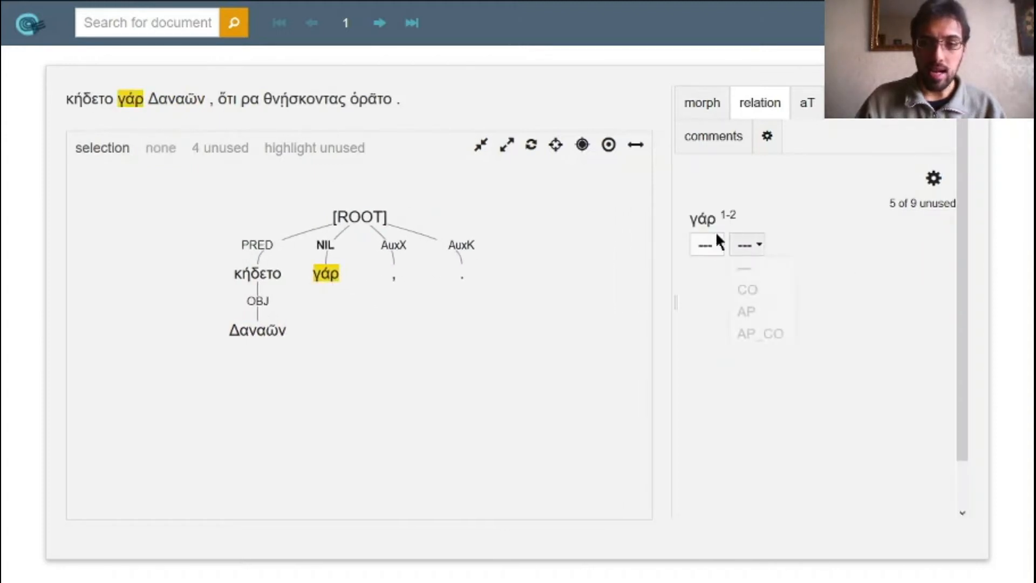
{"action": "left_click", "coordinate": [743, 424]}
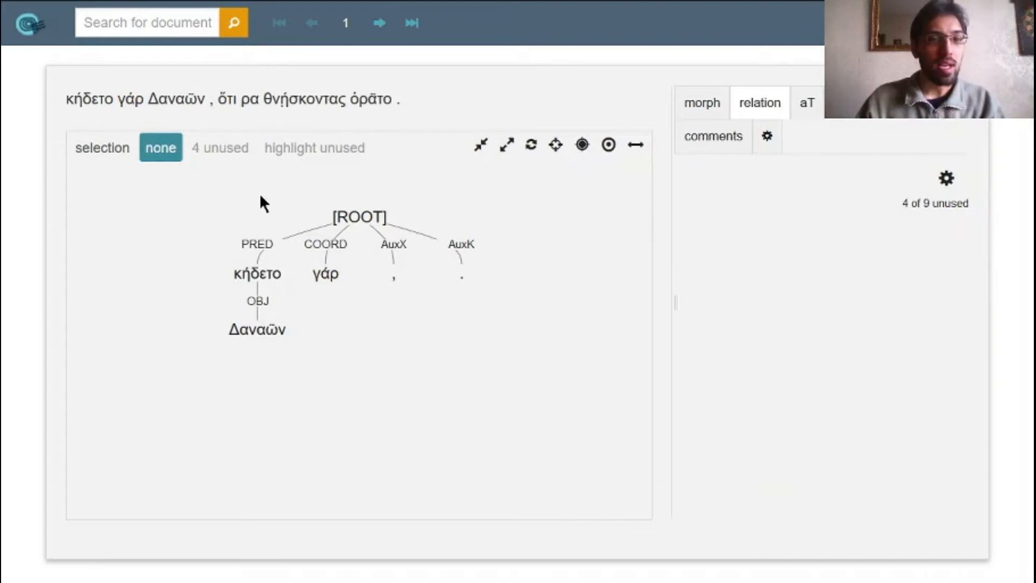
Step: Attach ὅτι under κήδετο and label its relation AuxC
{"action": "left_click", "coordinate": [366, 99]}
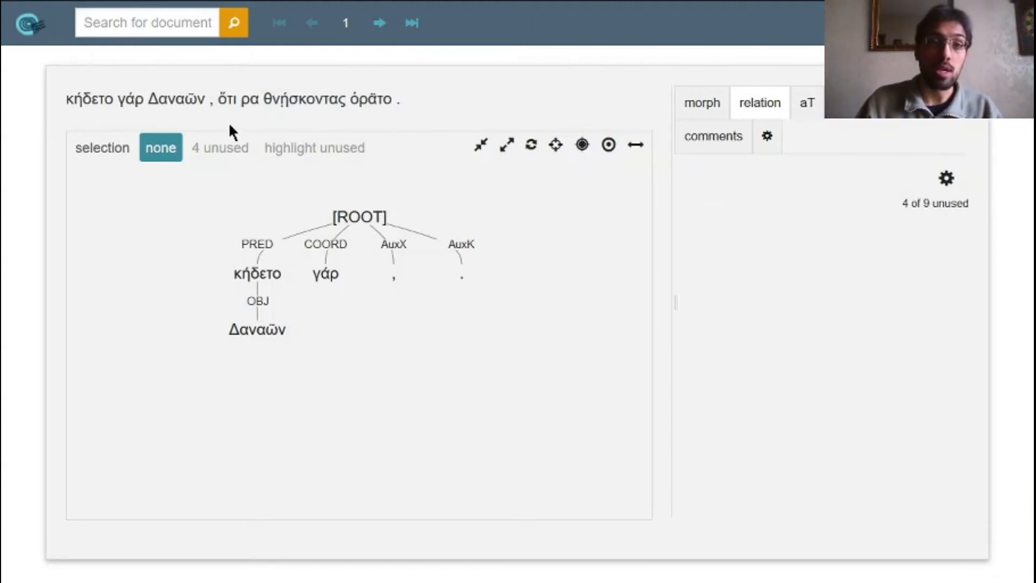
{"action": "left_click", "coordinate": [227, 99]}
{"action": "left_click", "coordinate": [272, 273]}
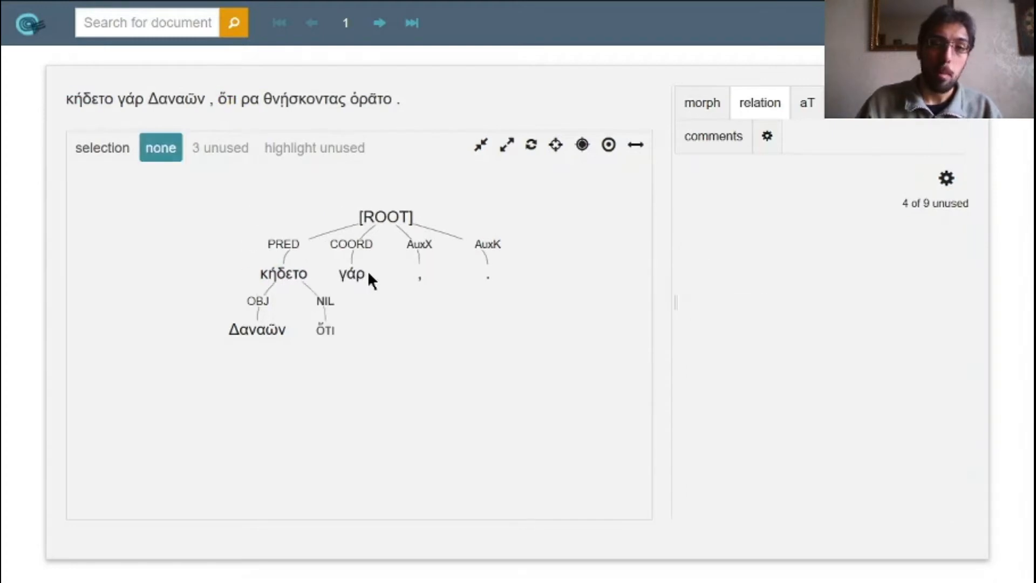
{"action": "left_click", "coordinate": [307, 333]}
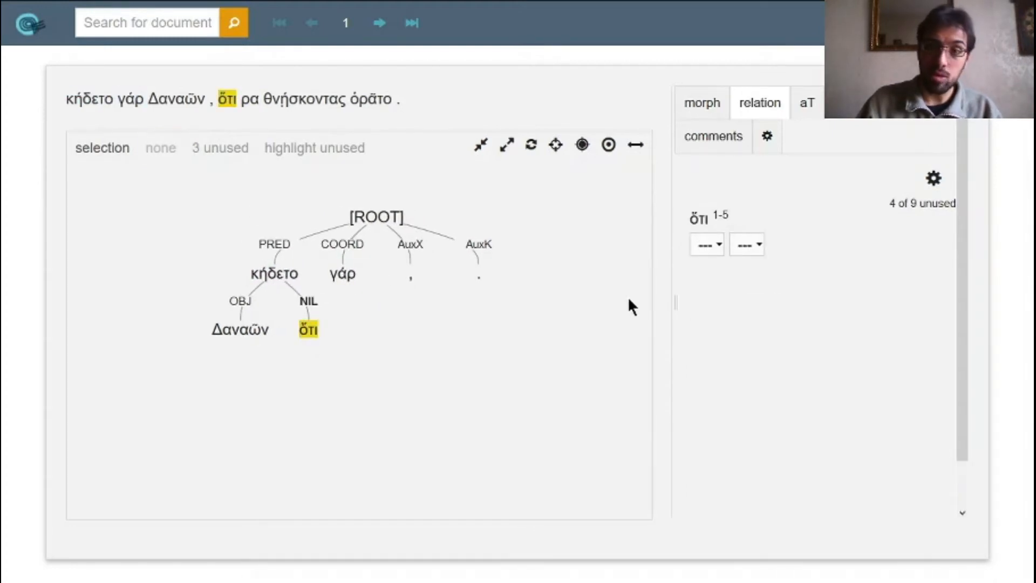
{"action": "left_click", "coordinate": [694, 245]}
{"action": "mouse_move", "coordinate": [724, 403]}
{"action": "left_click", "coordinate": [782, 411]}
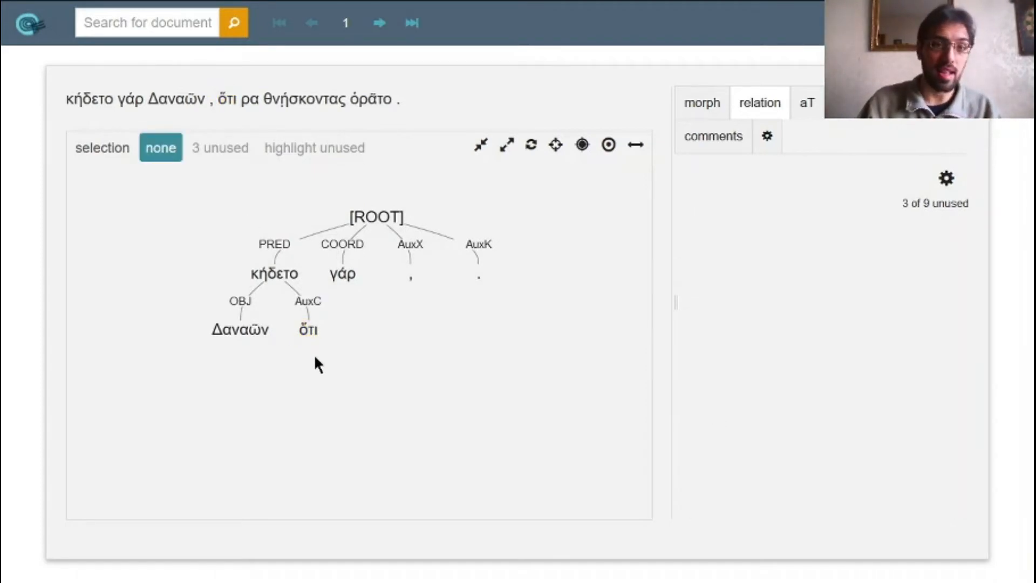
Step: Attach ὁρᾶτο under ὅτι, and θνῄσκοντας under ὁρᾶτο
{"action": "left_click", "coordinate": [308, 330]}
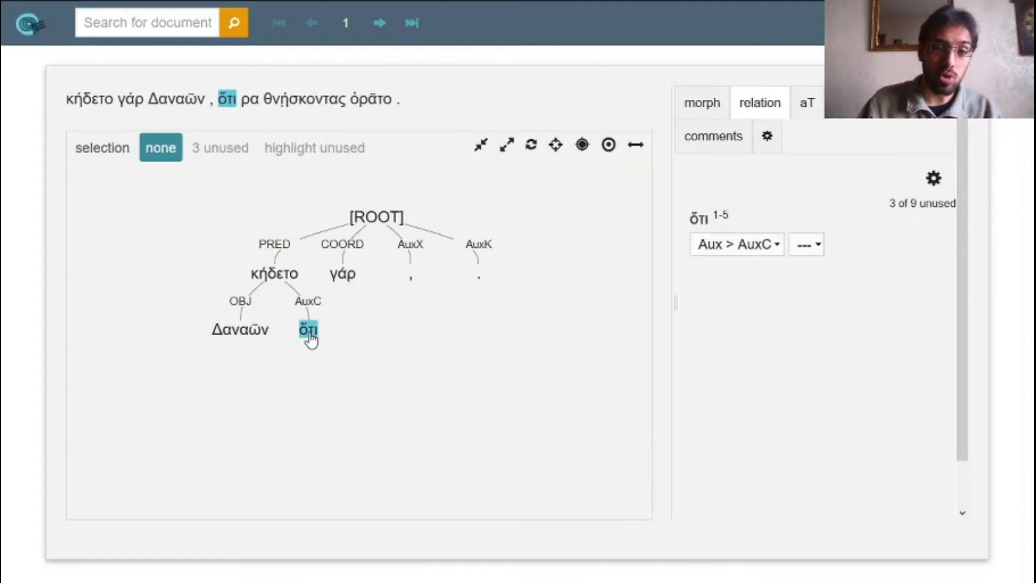
{"action": "left_click", "coordinate": [335, 324]}
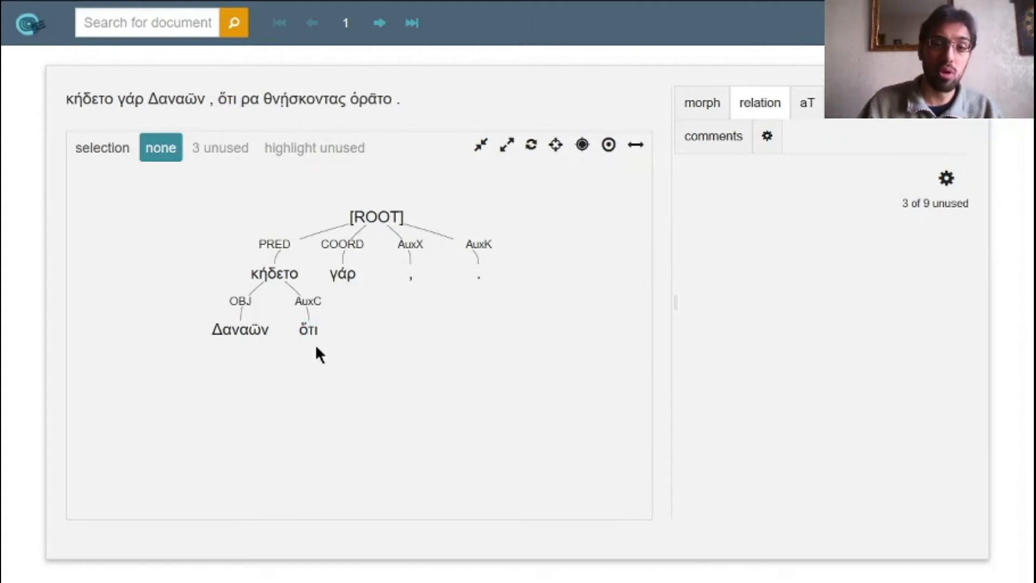
{"action": "left_click", "coordinate": [363, 99]}
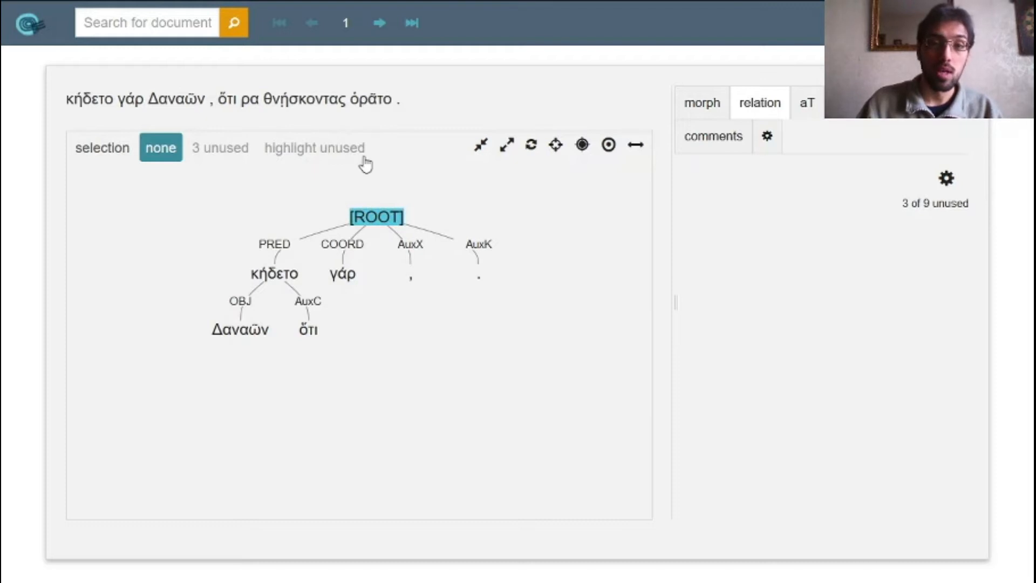
{"action": "left_click", "coordinate": [303, 328]}
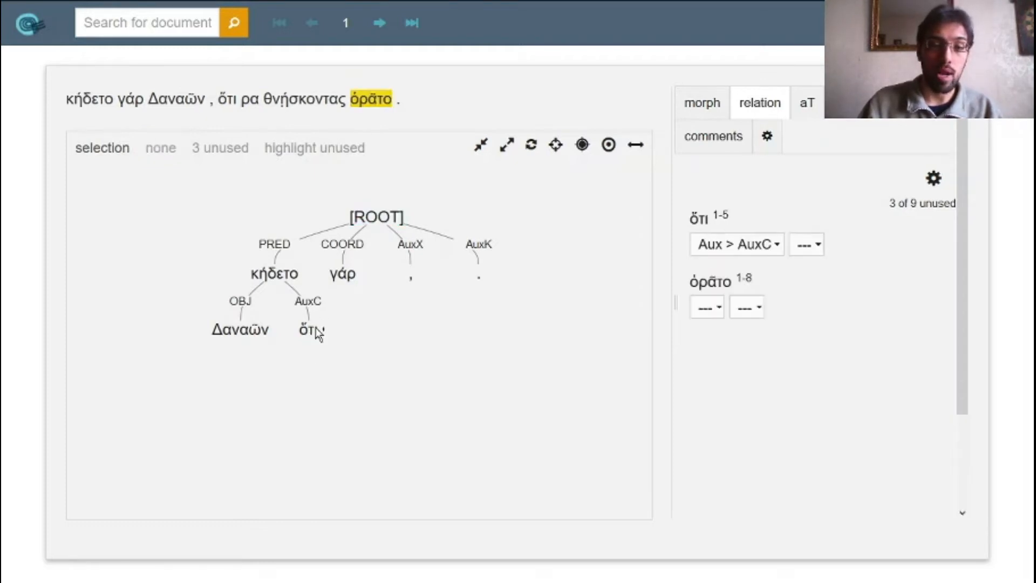
{"action": "left_click", "coordinate": [296, 106]}
{"action": "left_click", "coordinate": [311, 387]}
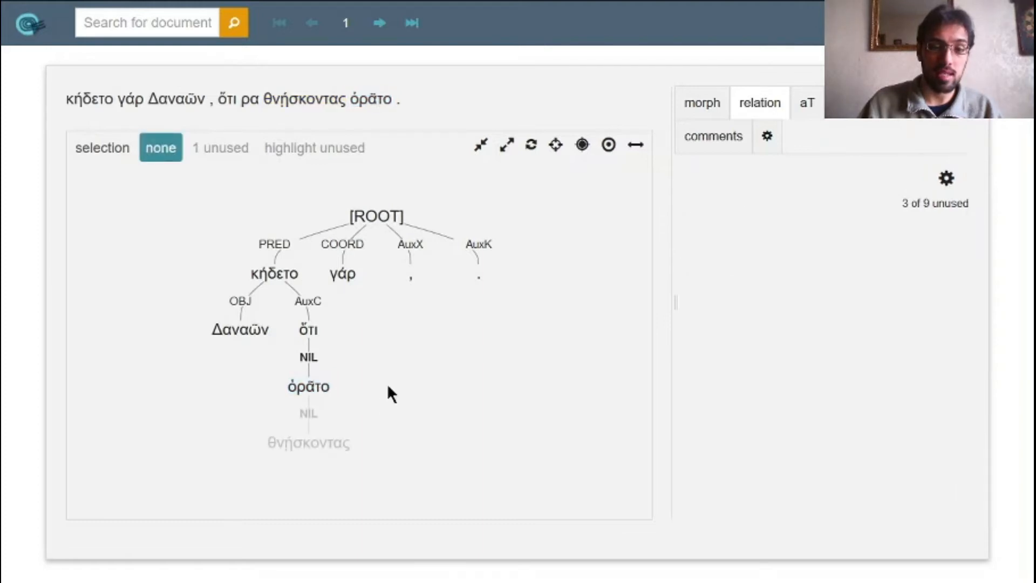
Step: Label the relation of θνῄσκοντας to ὁρᾶτο as OCOMP
{"action": "left_click", "coordinate": [334, 444]}
{"action": "left_click", "coordinate": [707, 245]}
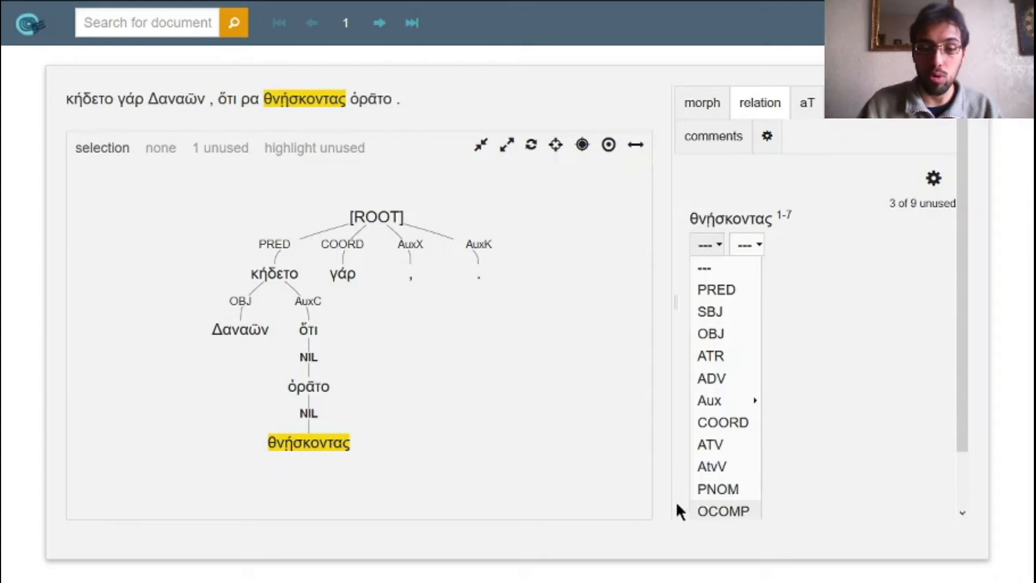
{"action": "left_click", "coordinate": [702, 510]}
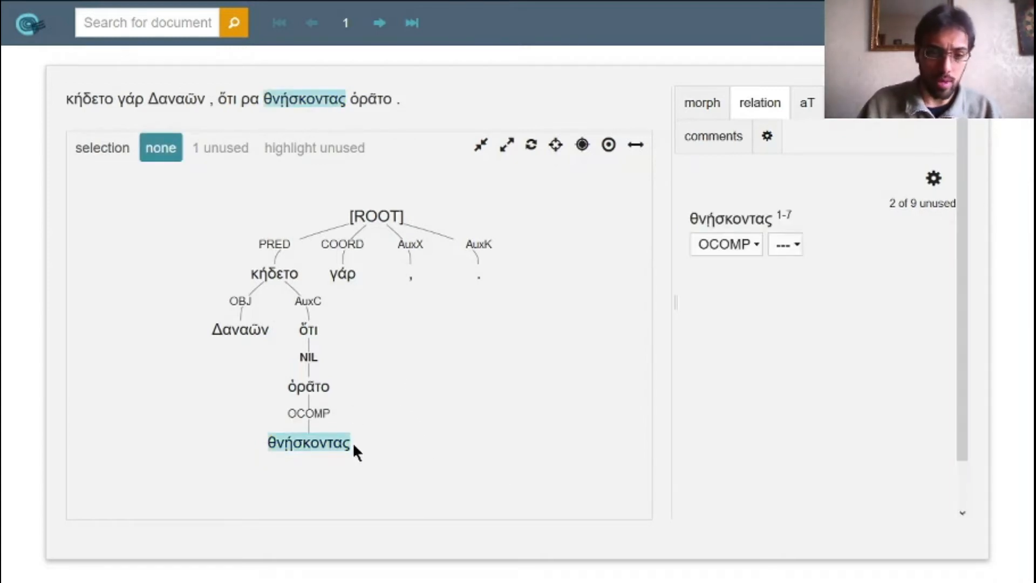
Step: Attach ρα under ὁρᾶτο and label its relation ADV
{"action": "left_click", "coordinate": [238, 148]}
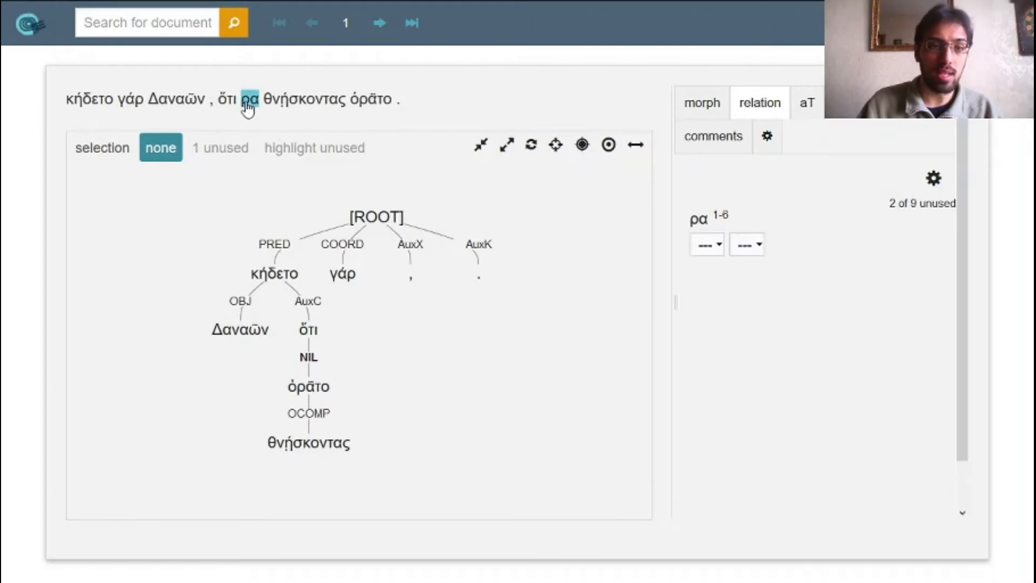
{"action": "left_click", "coordinate": [308, 387]}
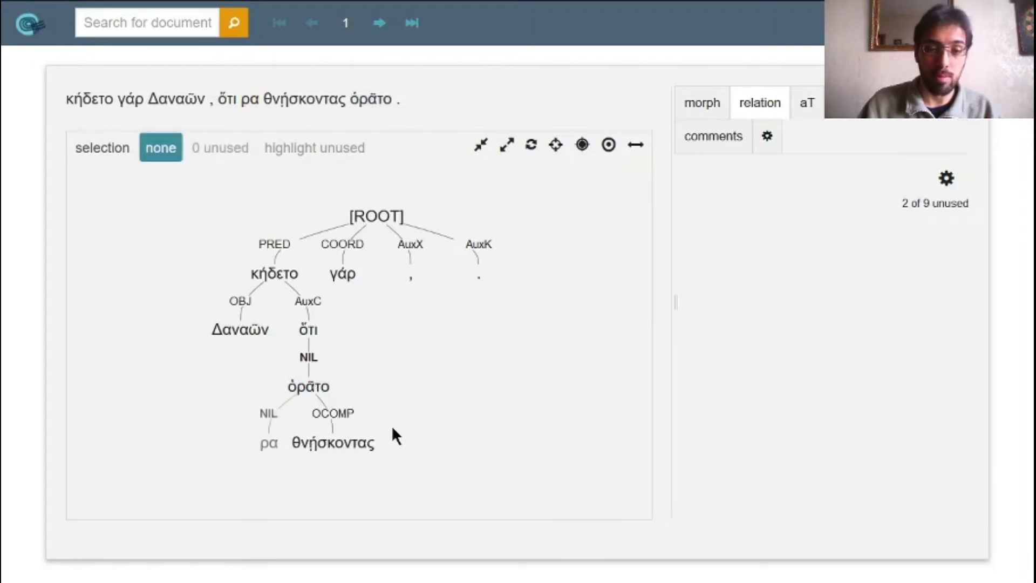
{"action": "left_click", "coordinate": [270, 445]}
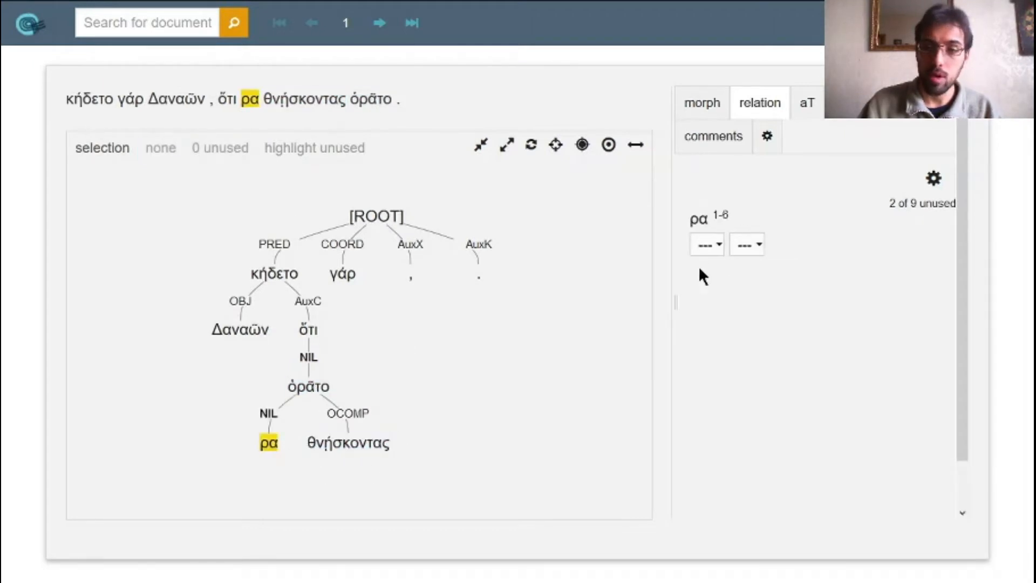
{"action": "left_click", "coordinate": [703, 247]}
{"action": "left_click", "coordinate": [711, 378]}
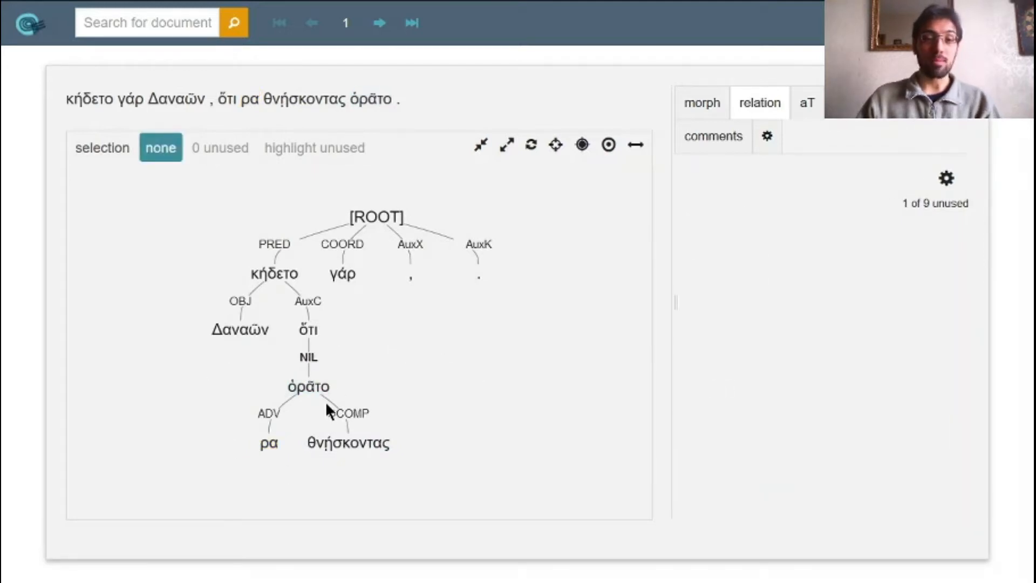
Step: Label the relation of ὁρᾶτο to ὅτι as ADV
{"action": "left_click", "coordinate": [251, 276]}
{"action": "left_click", "coordinate": [265, 276]}
{"action": "left_click", "coordinate": [310, 389]}
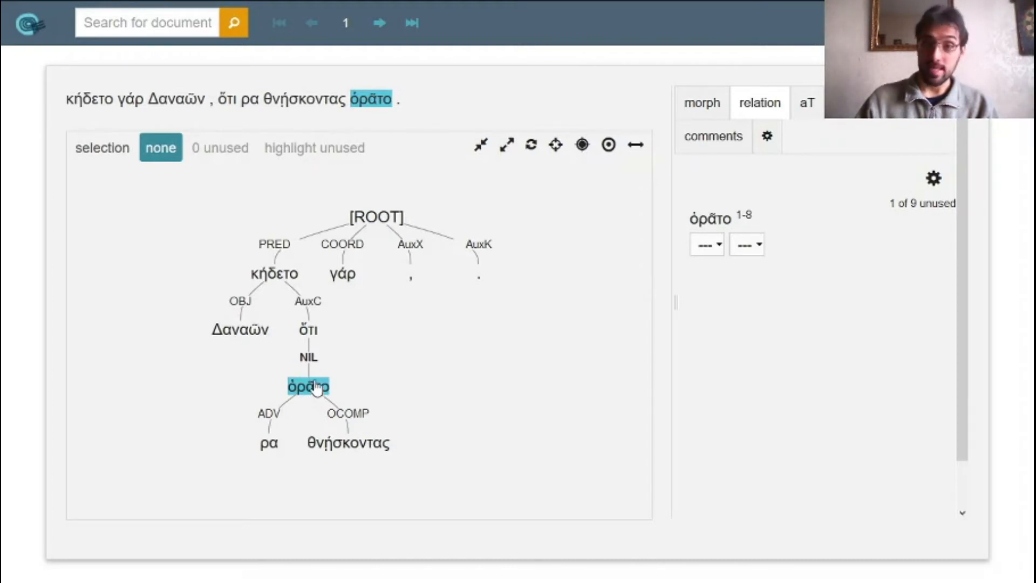
{"action": "left_click", "coordinate": [318, 386]}
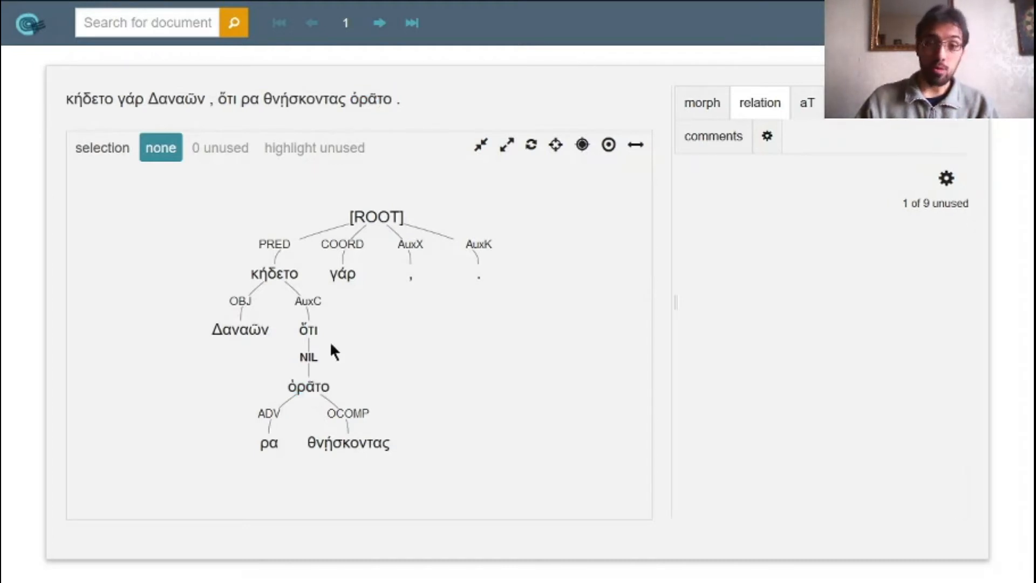
{"action": "left_click", "coordinate": [305, 388]}
{"action": "left_click", "coordinate": [704, 245]}
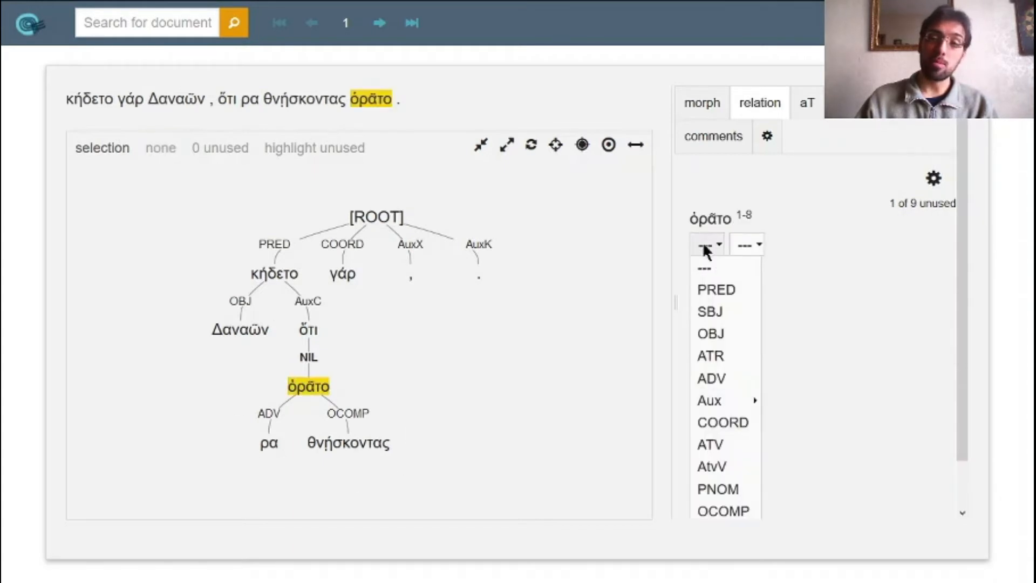
{"action": "left_click", "coordinate": [713, 377]}
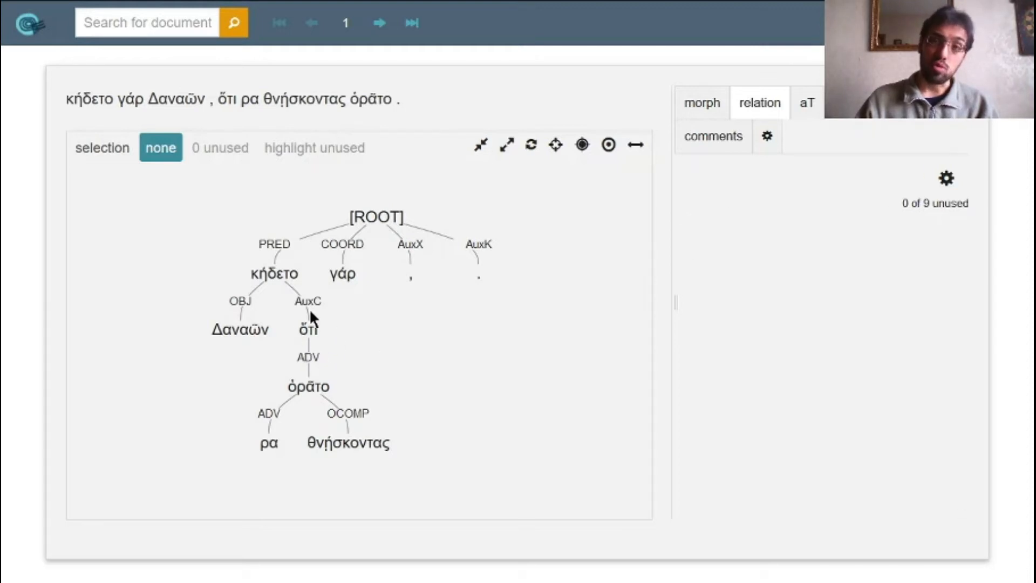
Step: Go to sentence 2 and attach φύσει to the root
{"action": "left_click", "coordinate": [380, 23]}
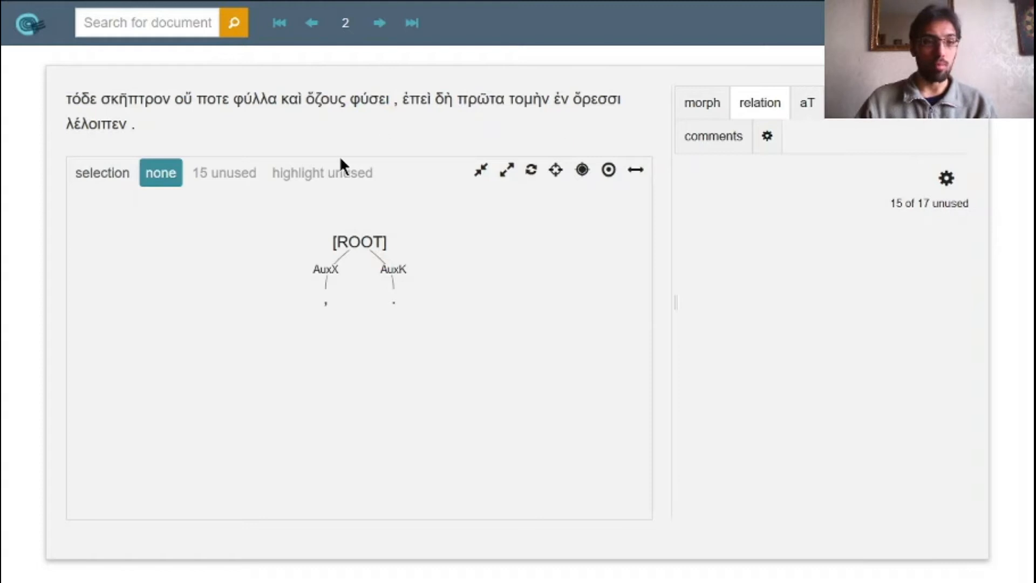
{"action": "left_click", "coordinate": [368, 105]}
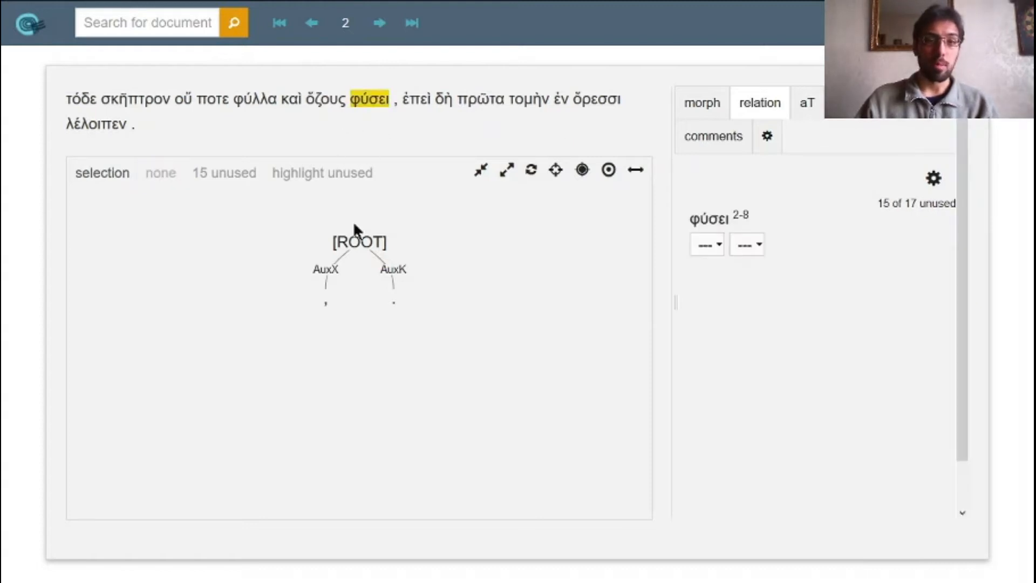
{"action": "left_click", "coordinate": [350, 249]}
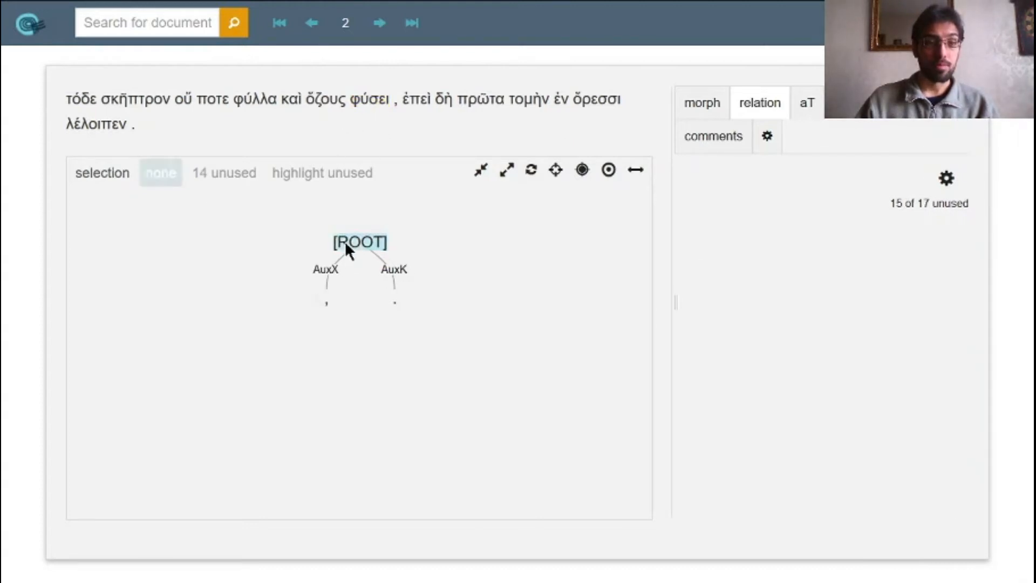
Step: Attach τόδε under σκῆπτρον, and σκῆπτρον under φύσει
{"action": "left_click", "coordinate": [81, 99]}
{"action": "left_click", "coordinate": [122, 99]}
{"action": "left_click", "coordinate": [138, 100]}
{"action": "left_click", "coordinate": [254, 302]}
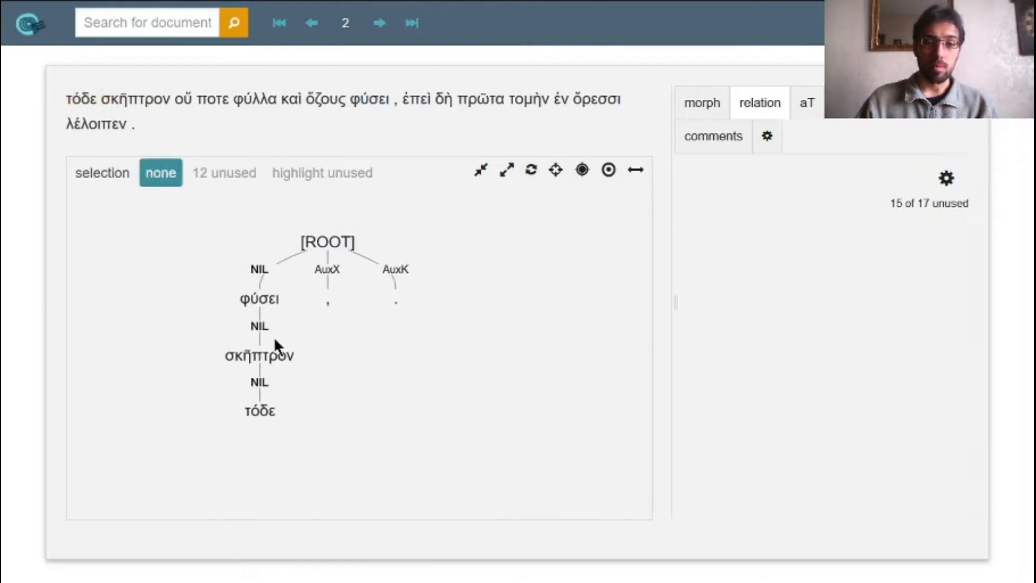
Step: Label the relation of σκῆπτρον as SBJ and that of τόδε as ATR
{"action": "left_click", "coordinate": [278, 361]}
{"action": "left_click", "coordinate": [707, 246]}
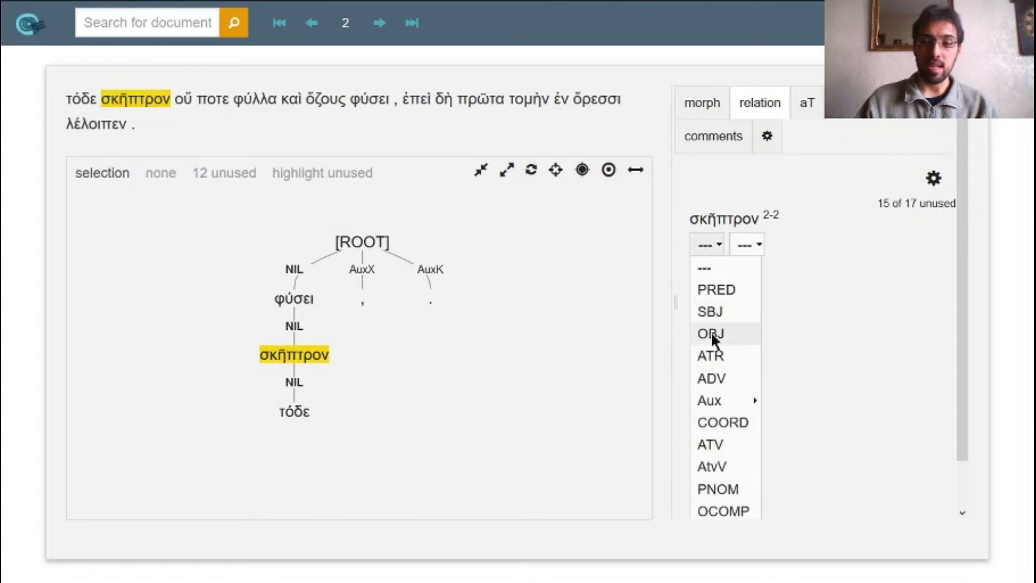
{"action": "left_click", "coordinate": [711, 315]}
{"action": "left_click", "coordinate": [291, 413]}
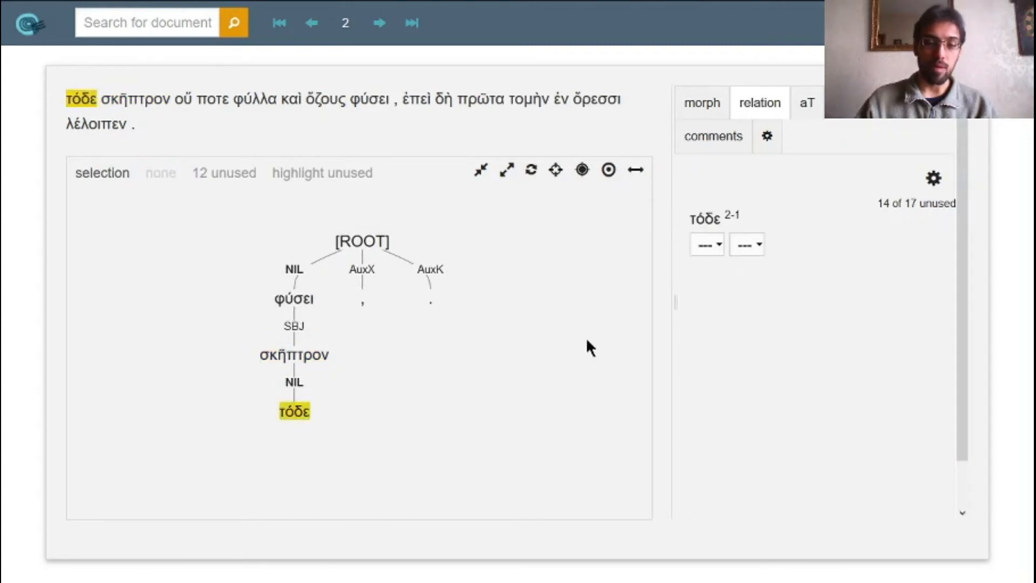
{"action": "left_click", "coordinate": [704, 243]}
{"action": "left_click", "coordinate": [715, 351]}
Step: Label the relation of φύσει to the root as PRED
{"action": "left_click", "coordinate": [294, 299]}
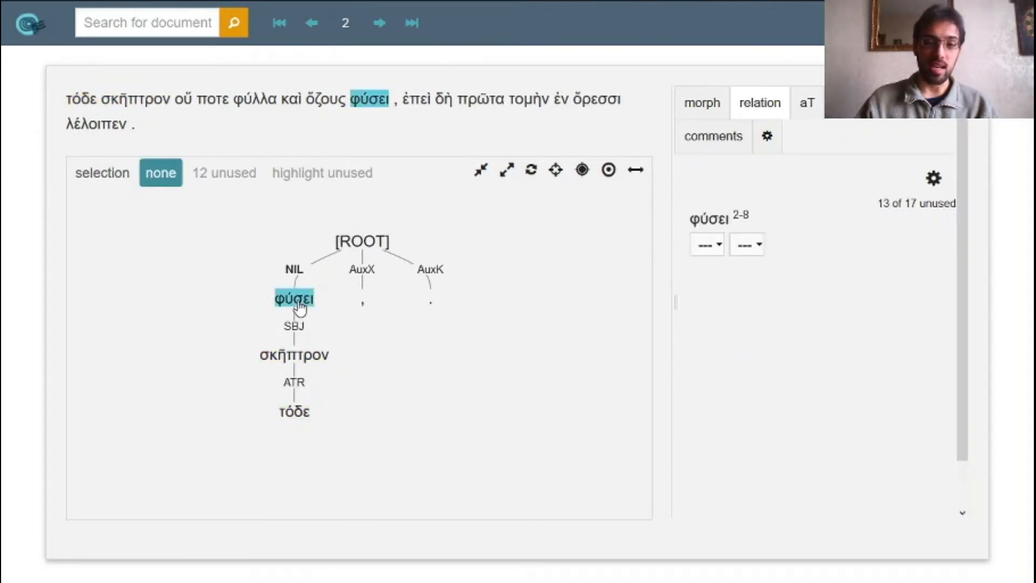
{"action": "left_click", "coordinate": [722, 243]}
{"action": "left_click", "coordinate": [719, 290]}
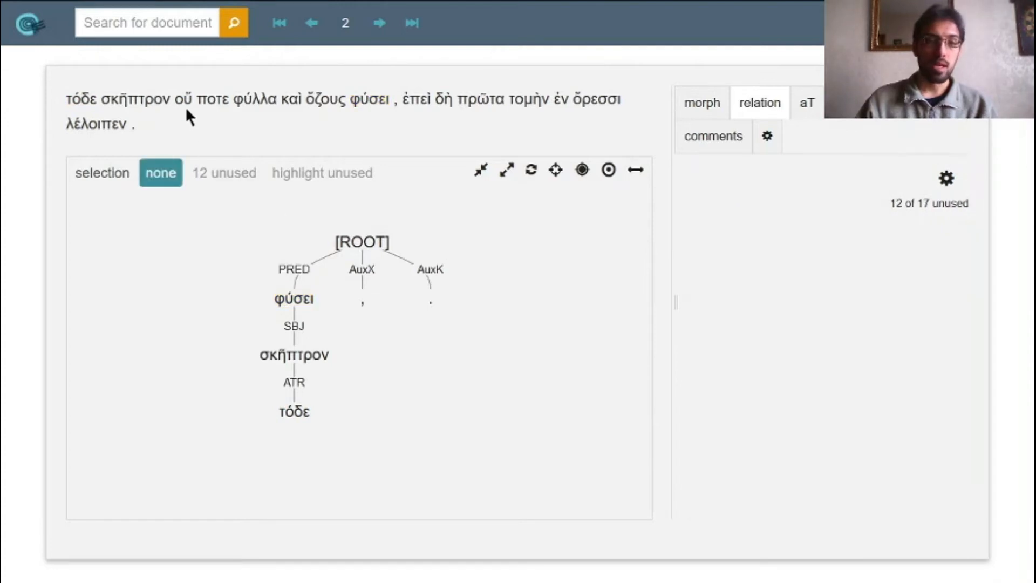
Step: Attach οὔ under ποτε, and ποτε under σκῆπτρον
{"action": "left_click", "coordinate": [185, 104]}
{"action": "left_click", "coordinate": [213, 105]}
{"action": "left_click", "coordinate": [213, 105]}
{"action": "left_click", "coordinate": [136, 103]}
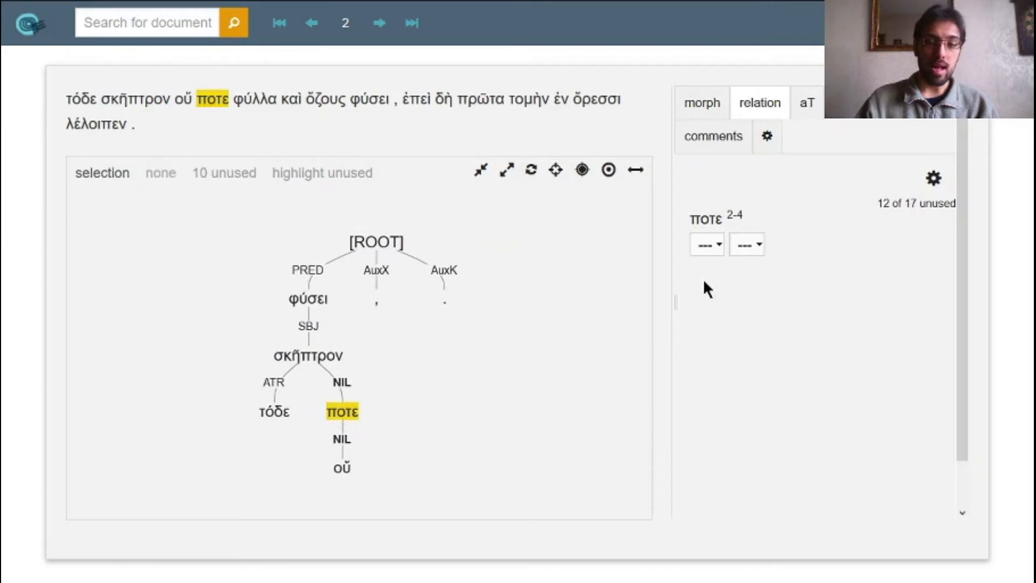
Step: Label the relations of ποτε and οὔ both as ADV
{"action": "left_click", "coordinate": [707, 244]}
{"action": "left_click", "coordinate": [711, 377]}
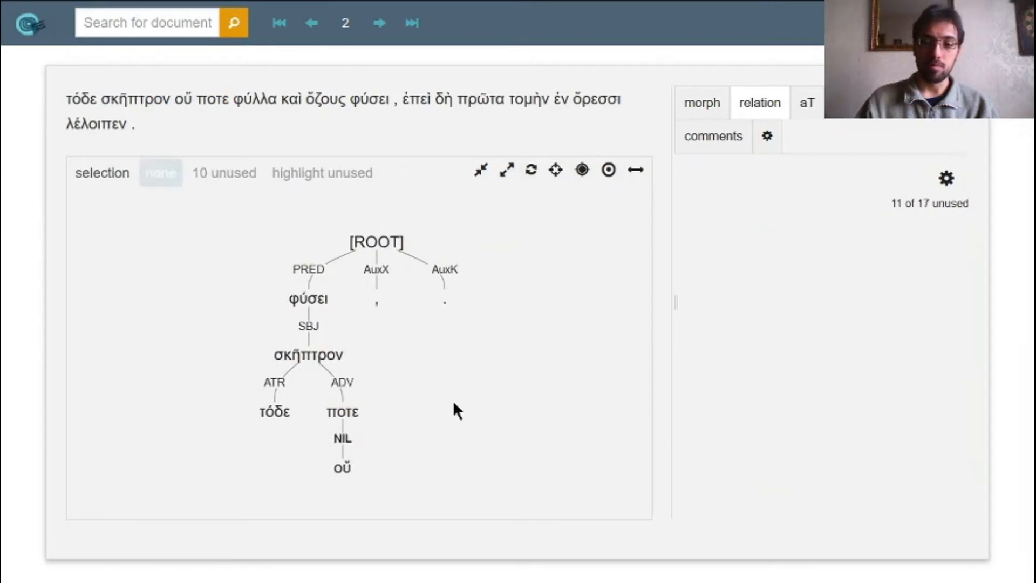
{"action": "left_click", "coordinate": [345, 468]}
{"action": "left_click", "coordinate": [706, 244]}
{"action": "left_click", "coordinate": [721, 380]}
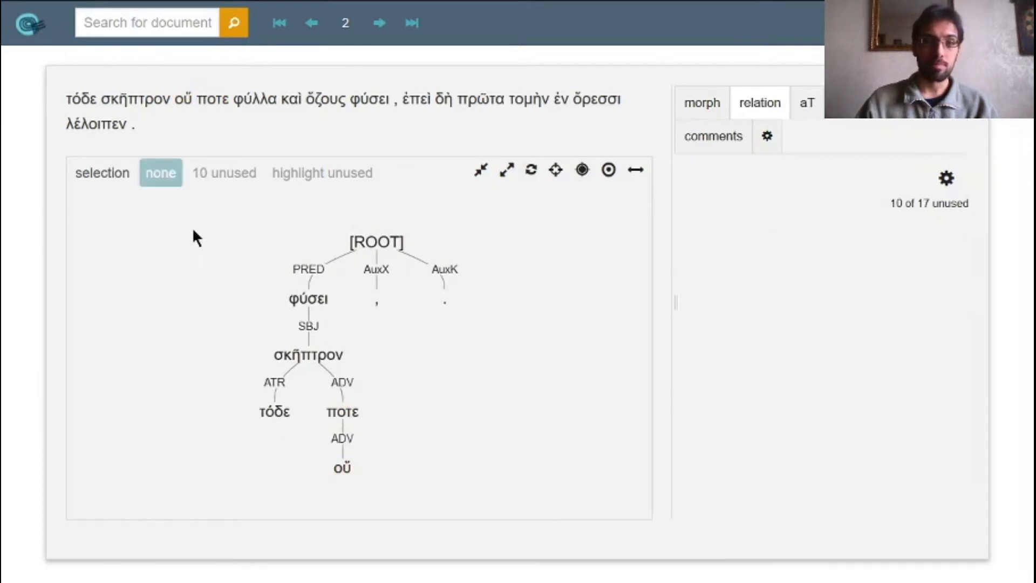
Step: Attach φύλλα and ὄζους under καὶ, and καὶ under φύσει
{"action": "left_click", "coordinate": [255, 102]}
{"action": "left_click", "coordinate": [269, 108]}
{"action": "left_click", "coordinate": [291, 102]}
{"action": "left_click", "coordinate": [324, 102]}
{"action": "left_click", "coordinate": [296, 107]}
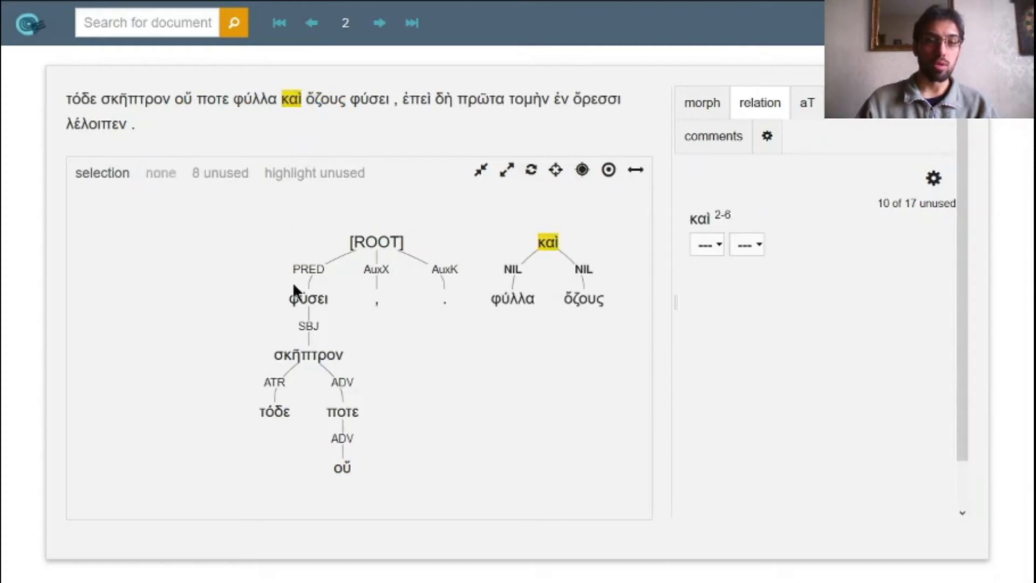
{"action": "left_click", "coordinate": [308, 298]}
Step: Label the relation of φύλλα as OBJ with the CO suffix
{"action": "left_click", "coordinate": [426, 415]}
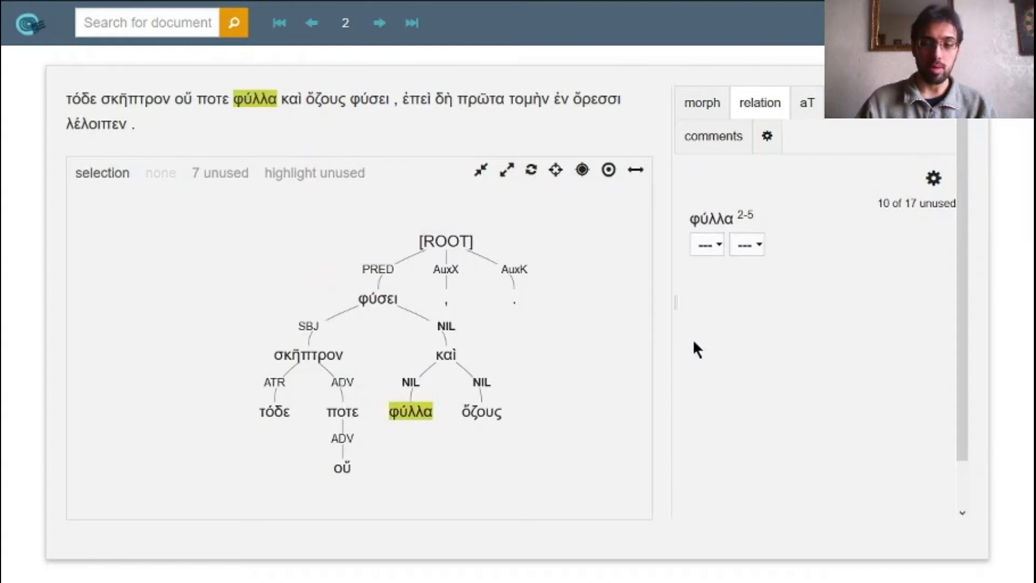
{"action": "left_click", "coordinate": [704, 241]}
{"action": "left_click", "coordinate": [720, 330]}
{"action": "left_click", "coordinate": [411, 413]}
{"action": "left_click", "coordinate": [777, 242]}
{"action": "left_click", "coordinate": [755, 291]}
Step: Label the relation of ὄζους as OBJ with the CO suffix
{"action": "left_click", "coordinate": [493, 419]}
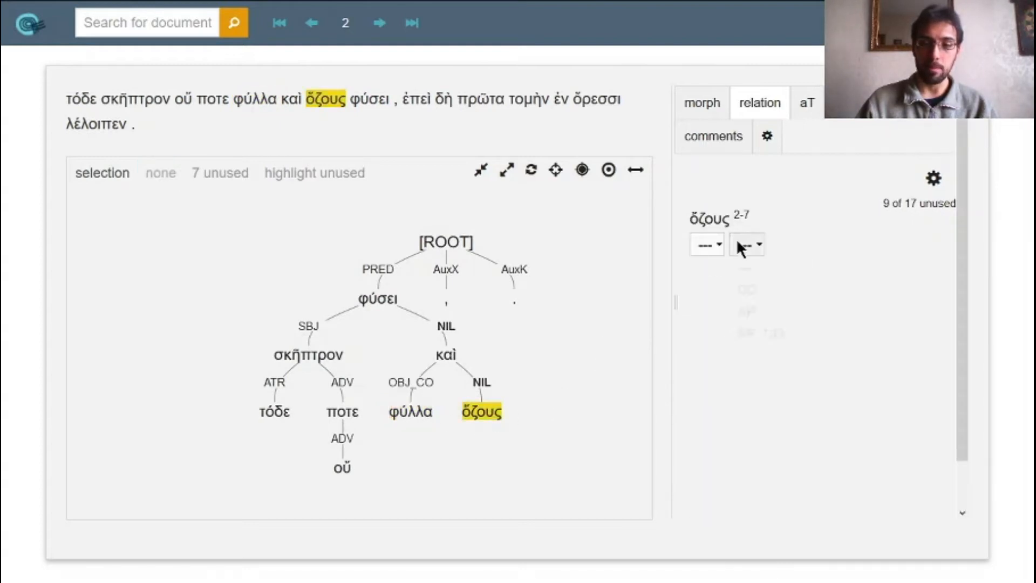
{"action": "left_click", "coordinate": [707, 244]}
{"action": "left_click", "coordinate": [721, 334]}
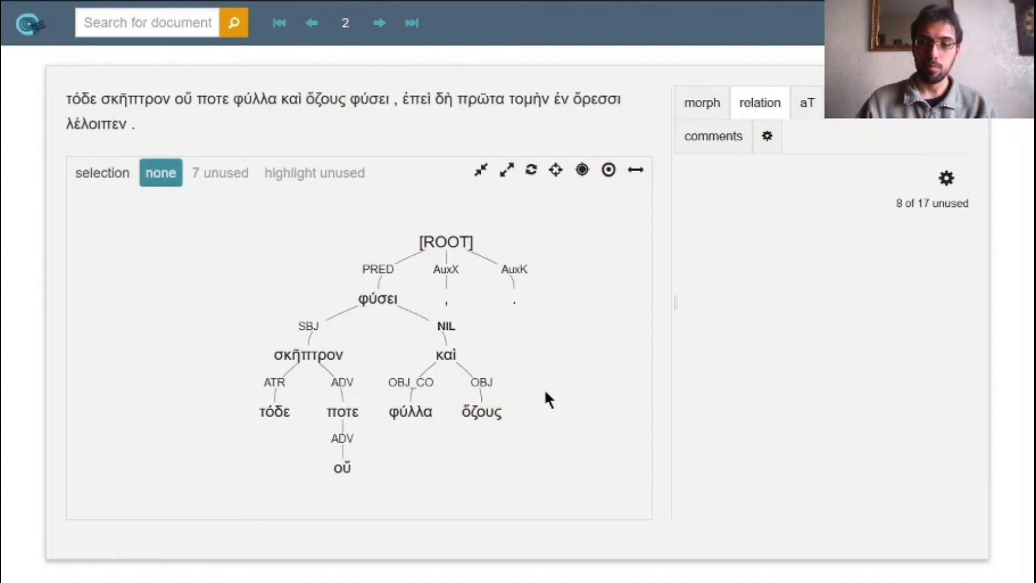
{"action": "left_click", "coordinate": [486, 415]}
{"action": "left_click", "coordinate": [761, 245]}
{"action": "left_click", "coordinate": [758, 292]}
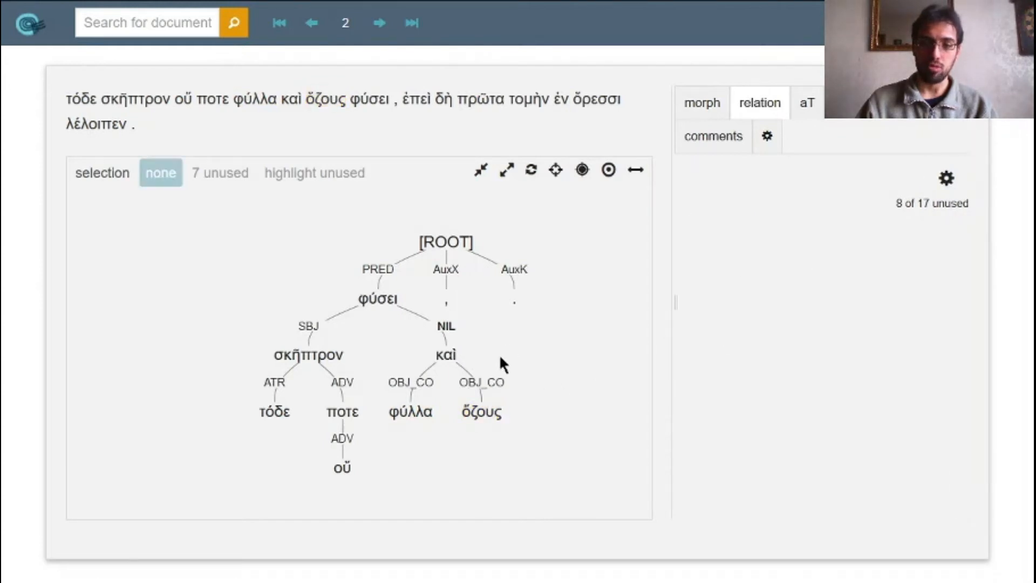
Step: Label the relation of καὶ to φύσει as COORD
{"action": "left_click", "coordinate": [445, 354]}
{"action": "left_click", "coordinate": [708, 245]}
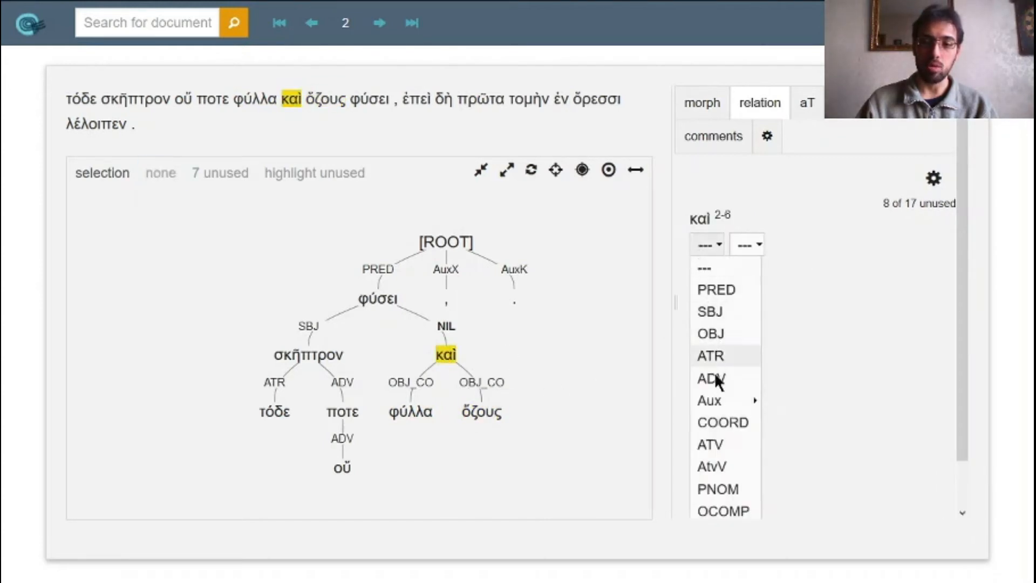
{"action": "left_click", "coordinate": [717, 422]}
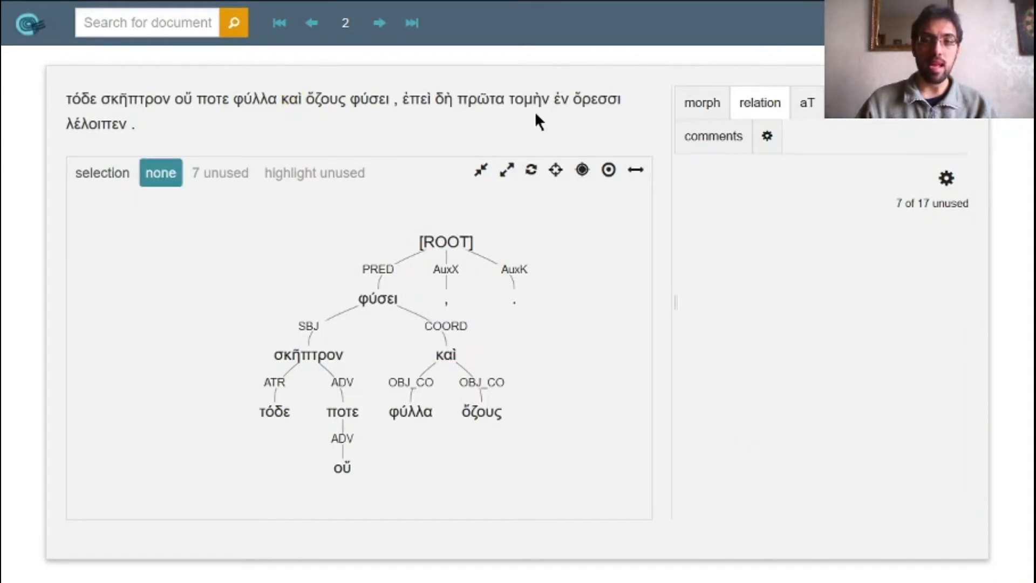
Step: Attach ἐπεὶ under φύσει and label its relation as AuxC
{"action": "left_click", "coordinate": [420, 106]}
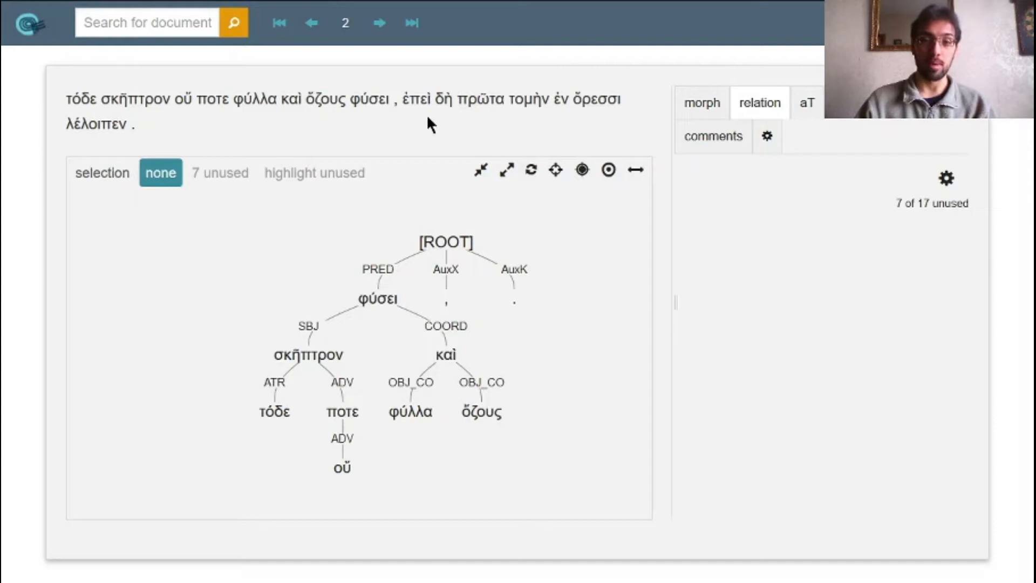
{"action": "left_click", "coordinate": [416, 100]}
{"action": "left_click", "coordinate": [389, 300]}
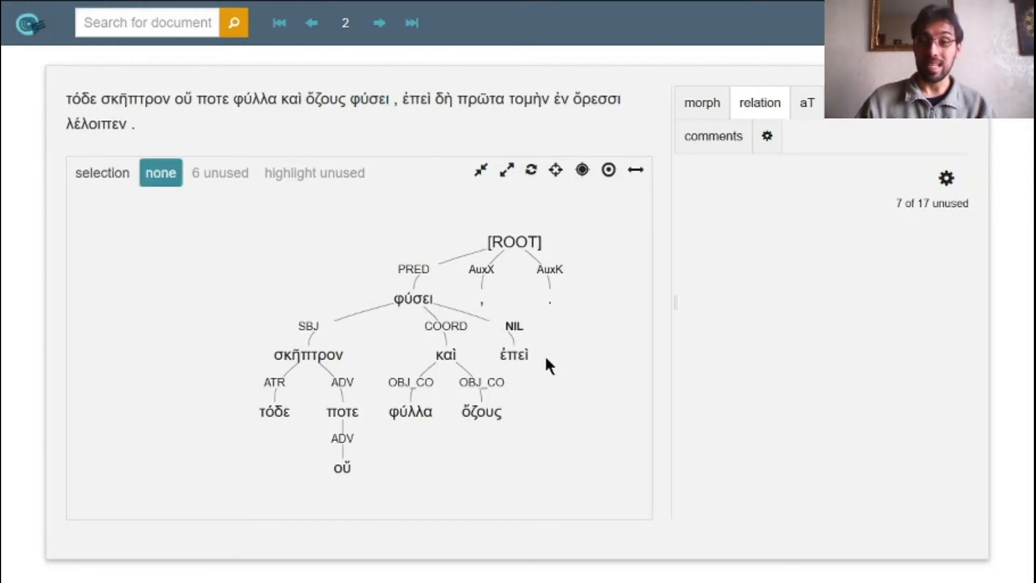
{"action": "left_click", "coordinate": [519, 355]}
{"action": "left_click", "coordinate": [706, 245]}
{"action": "mouse_move", "coordinate": [725, 409]}
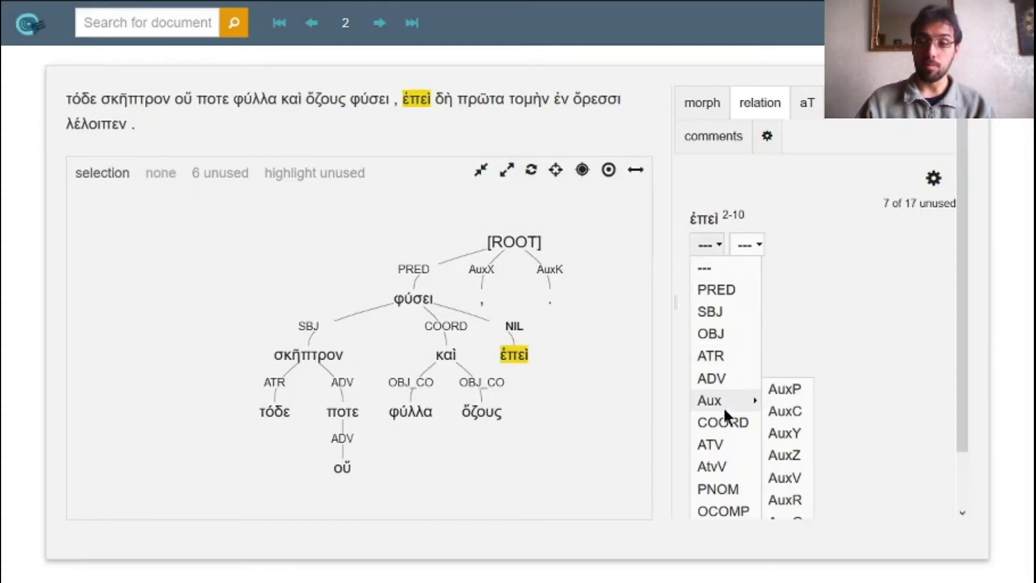
{"action": "left_click", "coordinate": [785, 411]}
{"action": "left_click", "coordinate": [414, 298]}
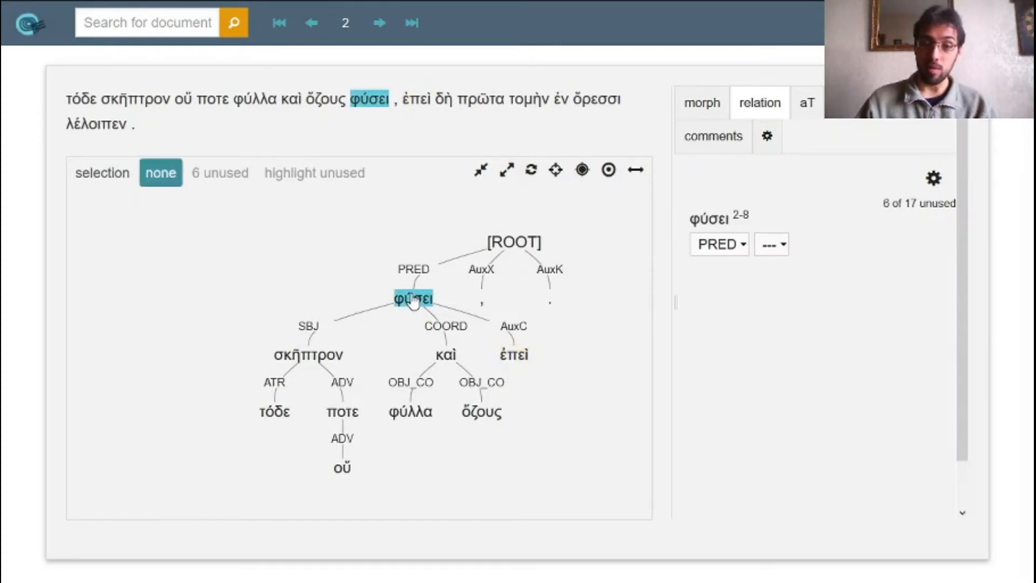
Step: Attach δὴ under ἐπεὶ and label its relation as ADV
{"action": "left_click", "coordinate": [443, 106]}
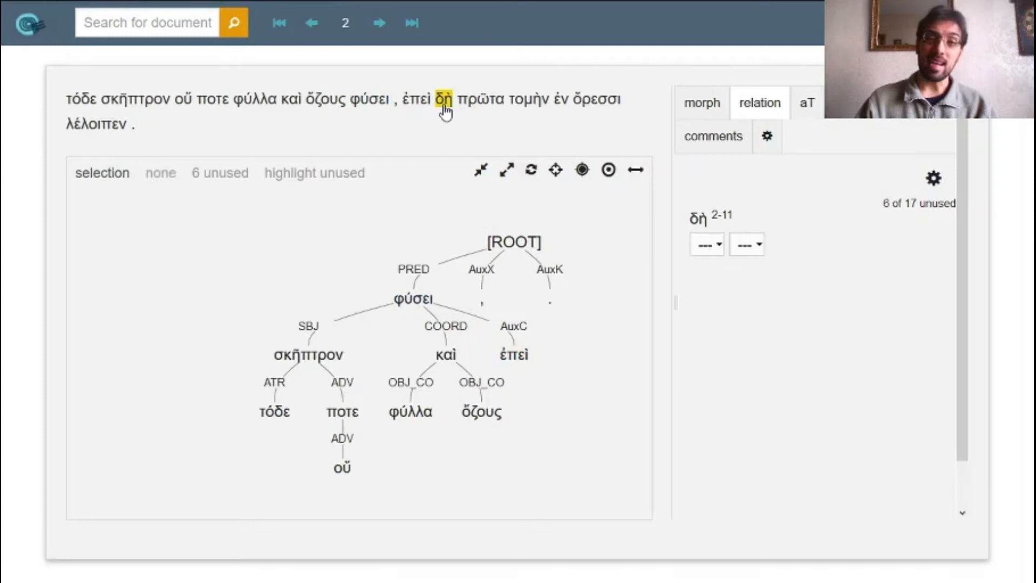
{"action": "left_click", "coordinate": [519, 357]}
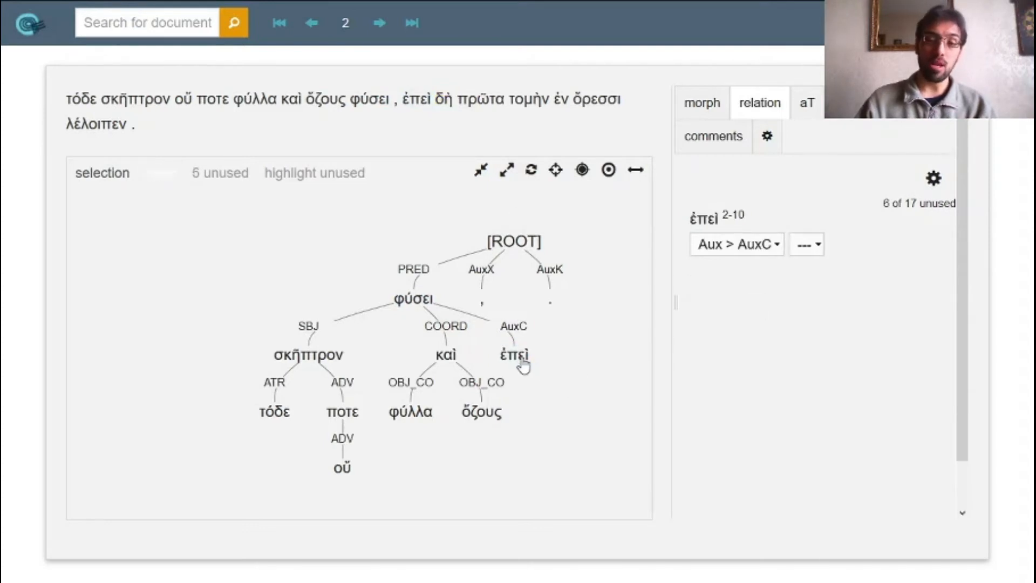
{"action": "left_click", "coordinate": [552, 415]}
{"action": "left_click", "coordinate": [707, 244]}
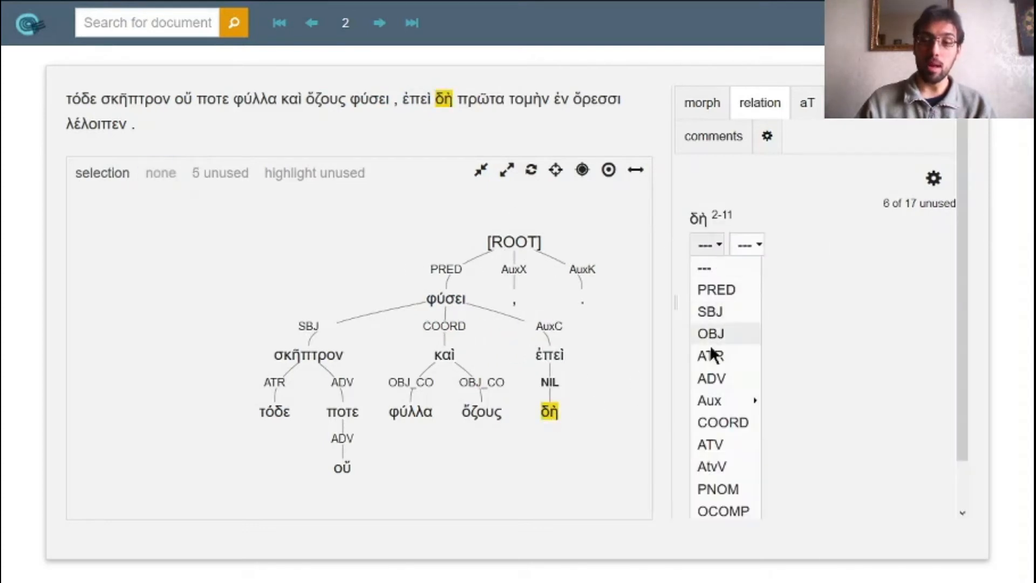
{"action": "left_click", "coordinate": [712, 379]}
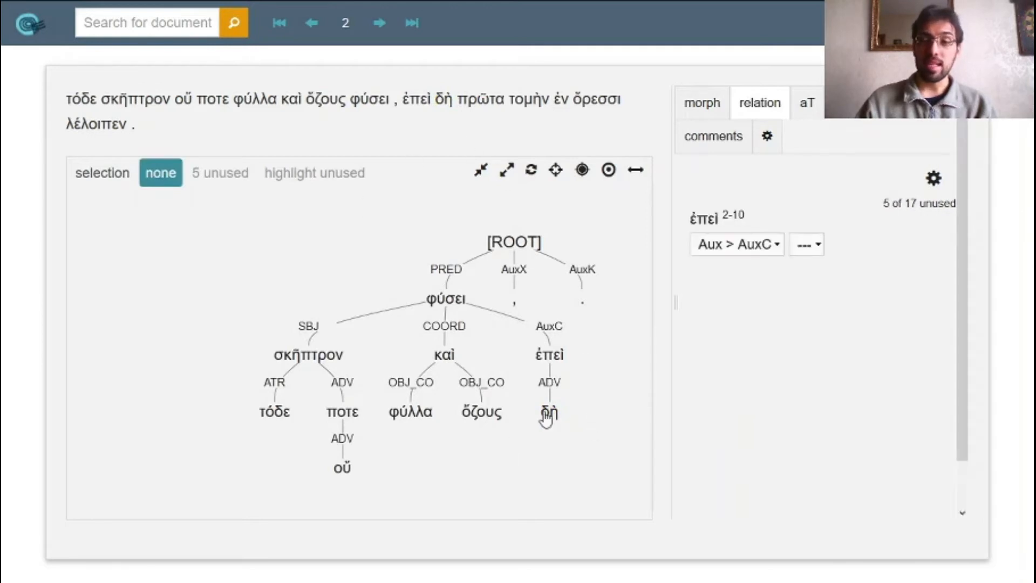
{"action": "mouse_move", "coordinate": [545, 415]}
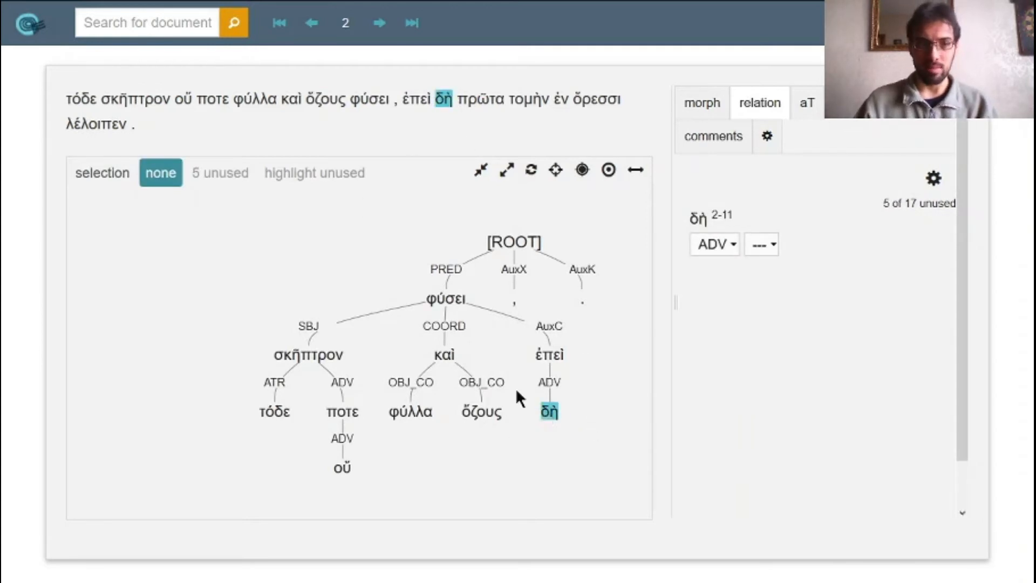
Step: Attach λέλοιπεν under ἐπεὶ and label its relation as ADV
{"action": "left_click", "coordinate": [108, 123]}
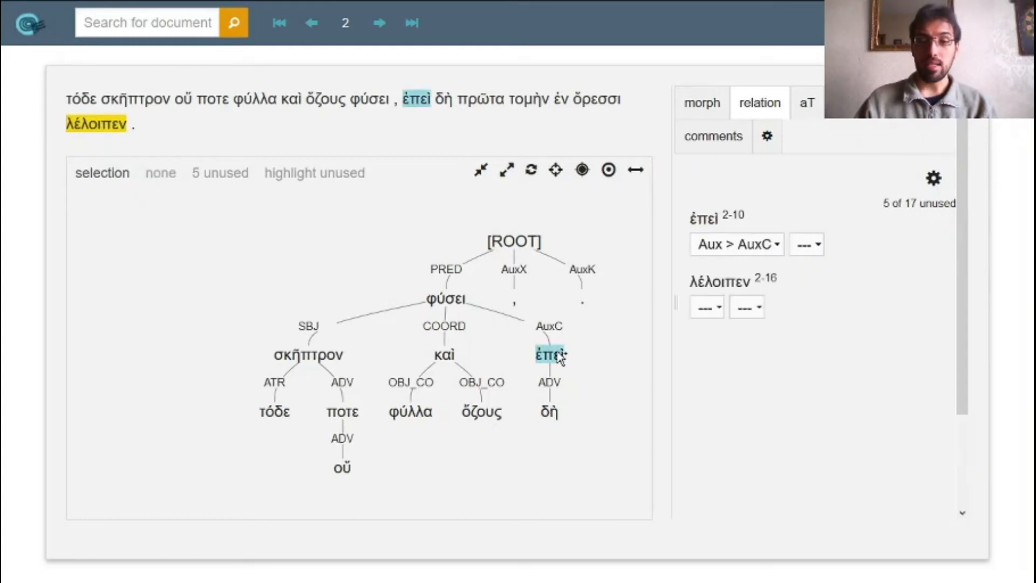
{"action": "left_click", "coordinate": [551, 356]}
{"action": "left_click", "coordinate": [625, 414]}
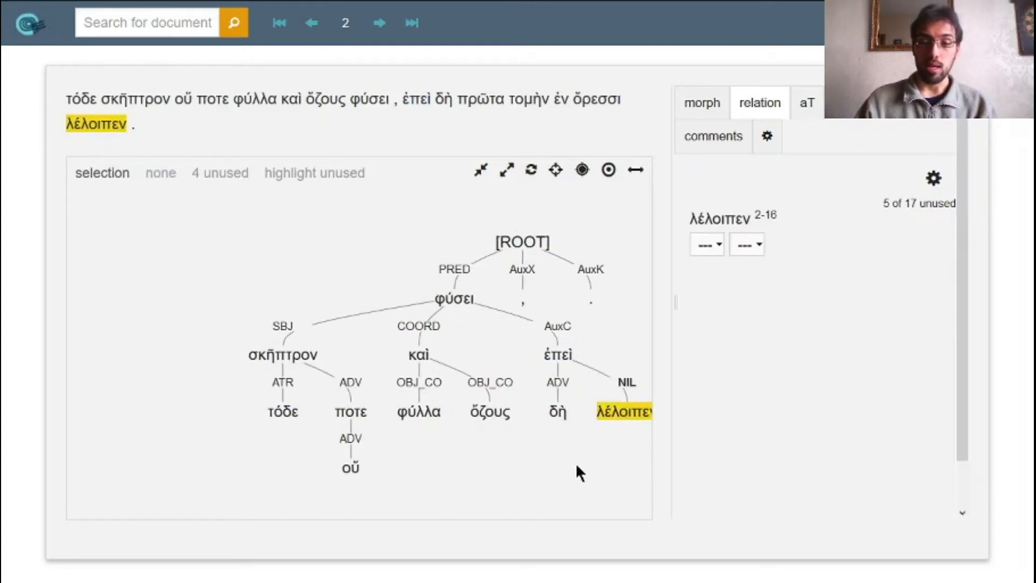
{"action": "left_click", "coordinate": [707, 244]}
{"action": "left_click", "coordinate": [704, 381]}
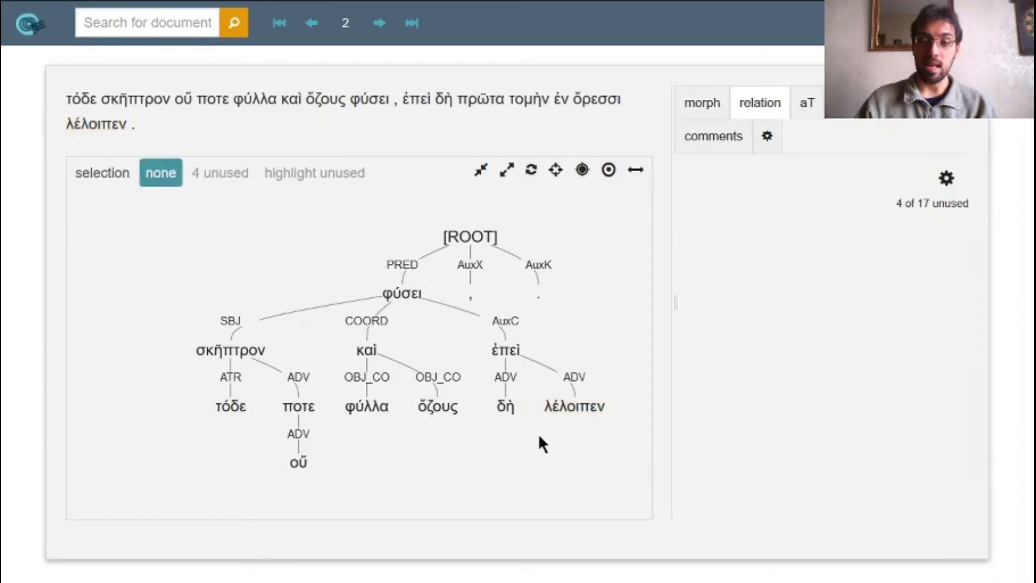
Step: Attach πρῶτα under λέλοιπεν and label its relation as ADV
{"action": "left_click", "coordinate": [499, 108]}
{"action": "left_click", "coordinate": [587, 409], "text": "ctrl"}
{"action": "left_click", "coordinate": [577, 464]}
{"action": "left_click", "coordinate": [735, 243]}
{"action": "left_click", "coordinate": [707, 244]}
{"action": "left_click", "coordinate": [721, 372]}
Step: Attach τομὴν under λέλοιπεν and label its relation as OBJ
{"action": "left_click", "coordinate": [534, 108]}
{"action": "left_click", "coordinate": [596, 410], "text": "ctrl"}
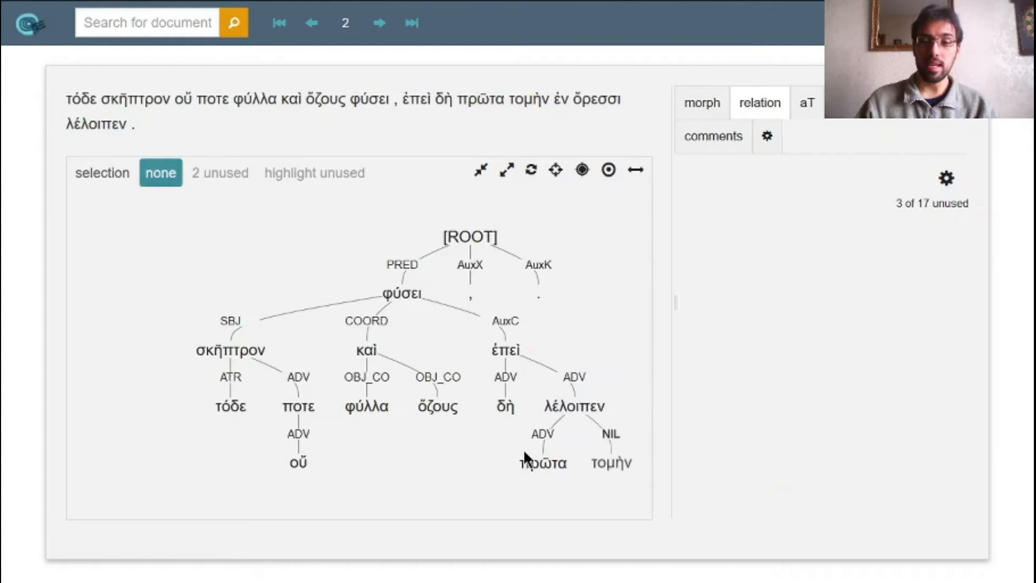
{"action": "left_click", "coordinate": [611, 462]}
{"action": "left_click", "coordinate": [704, 246]}
{"action": "left_click", "coordinate": [710, 334]}
Step: Attach ὄρεσσι under ἐν, and ἐν under λέλοιπεν
{"action": "left_click", "coordinate": [575, 102]}
{"action": "left_click", "coordinate": [575, 104]}
{"action": "left_click", "coordinate": [596, 100]}
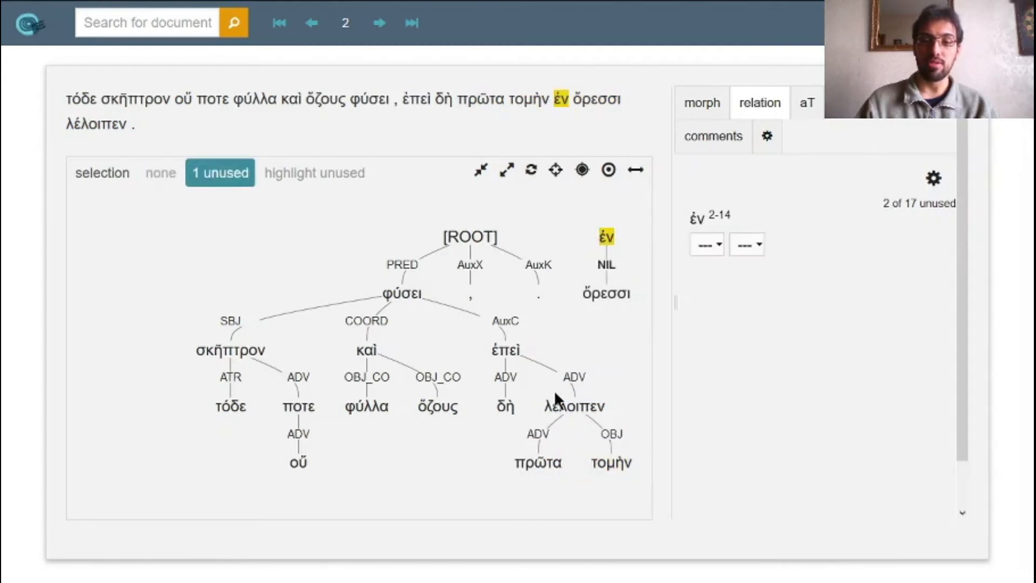
{"action": "left_click", "coordinate": [574, 408]}
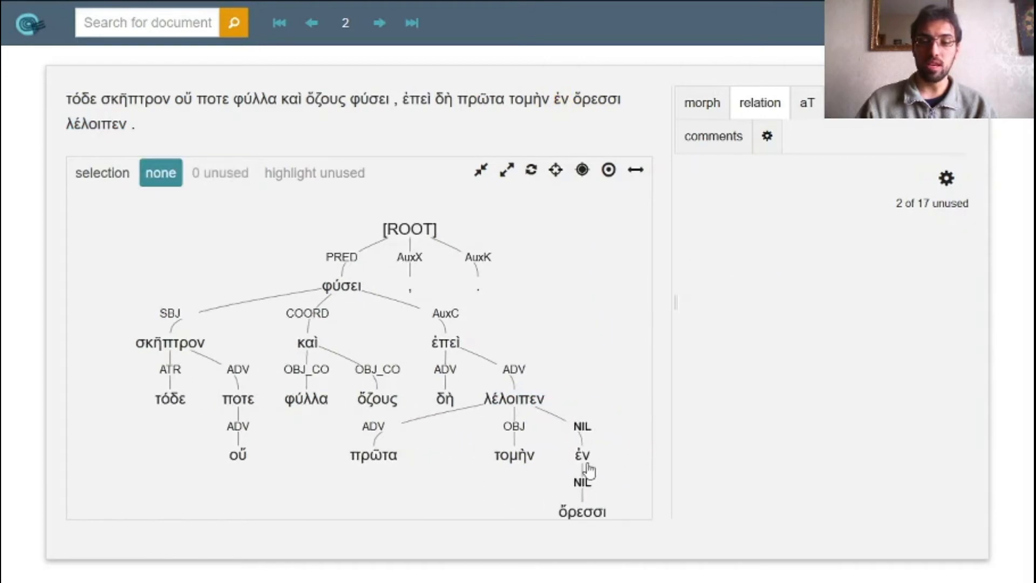
Step: Label the relation of ἐν as AuxP and that of ὄρεσσι as ADV
{"action": "left_click", "coordinate": [584, 458]}
{"action": "left_click", "coordinate": [704, 233]}
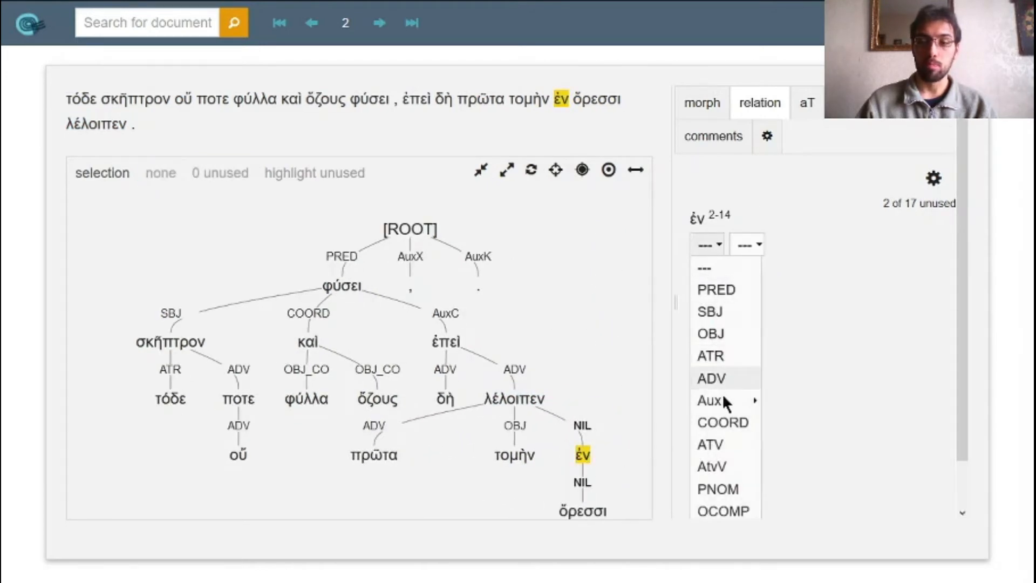
{"action": "mouse_move", "coordinate": [726, 403]}
{"action": "left_click", "coordinate": [785, 389]}
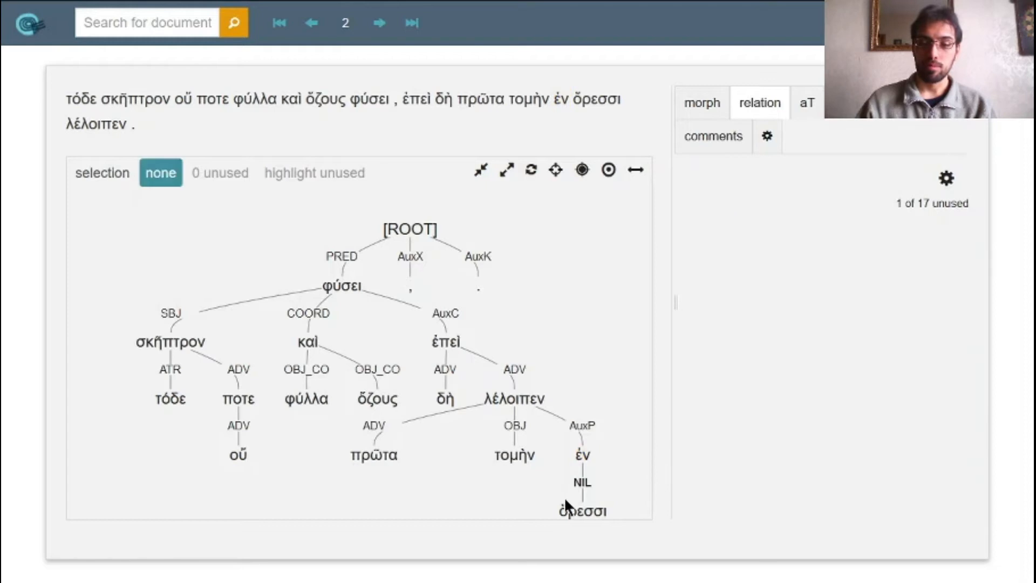
{"action": "left_click", "coordinate": [582, 510]}
{"action": "left_click", "coordinate": [706, 244]}
{"action": "left_click", "coordinate": [719, 377]}
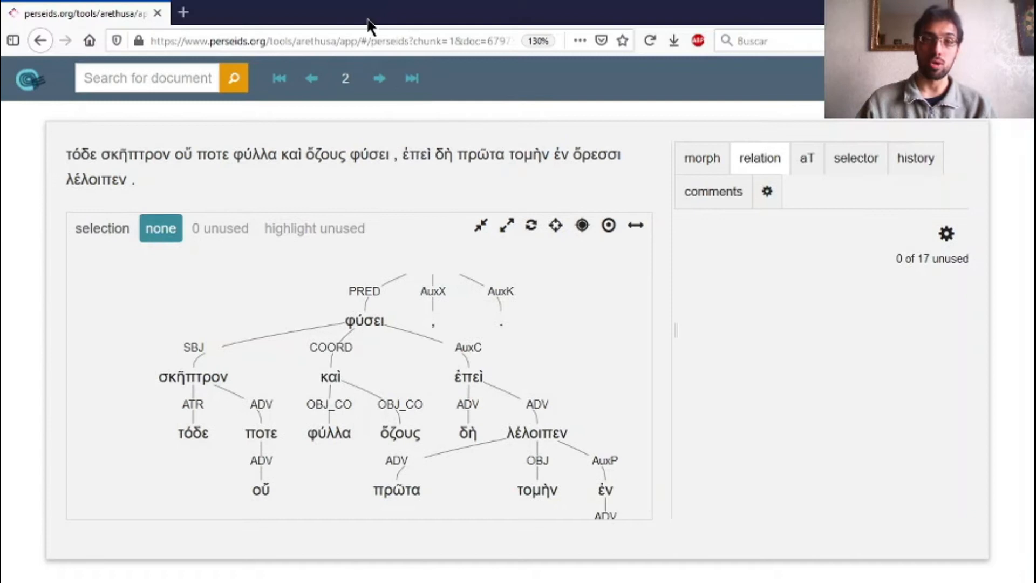
Step: Go to sentence 3 and attach οἱ under σκοποί, σκοποί under ἦκον, and ἦκον to the root
{"action": "left_click", "coordinate": [380, 79]}
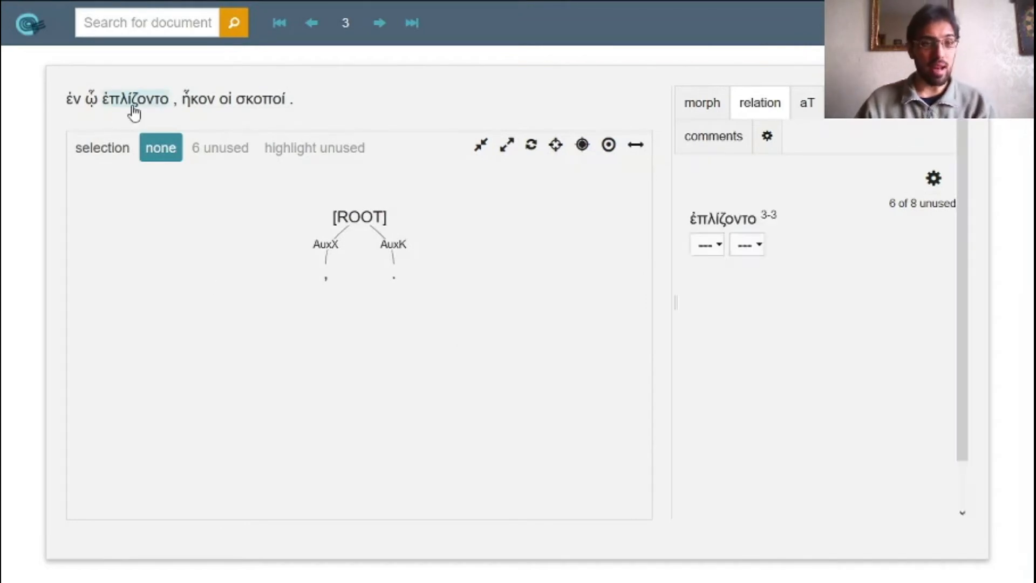
{"action": "left_click", "coordinate": [225, 102]}
{"action": "left_click", "coordinate": [238, 101]}
{"action": "left_click", "coordinate": [203, 100]}
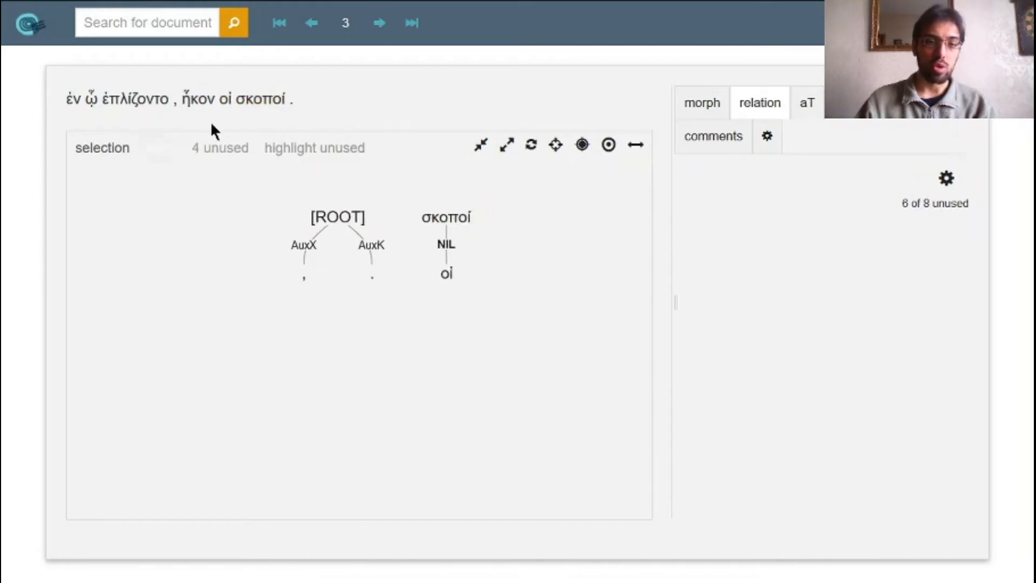
{"action": "left_click", "coordinate": [429, 217]}
{"action": "left_click", "coordinate": [325, 217]}
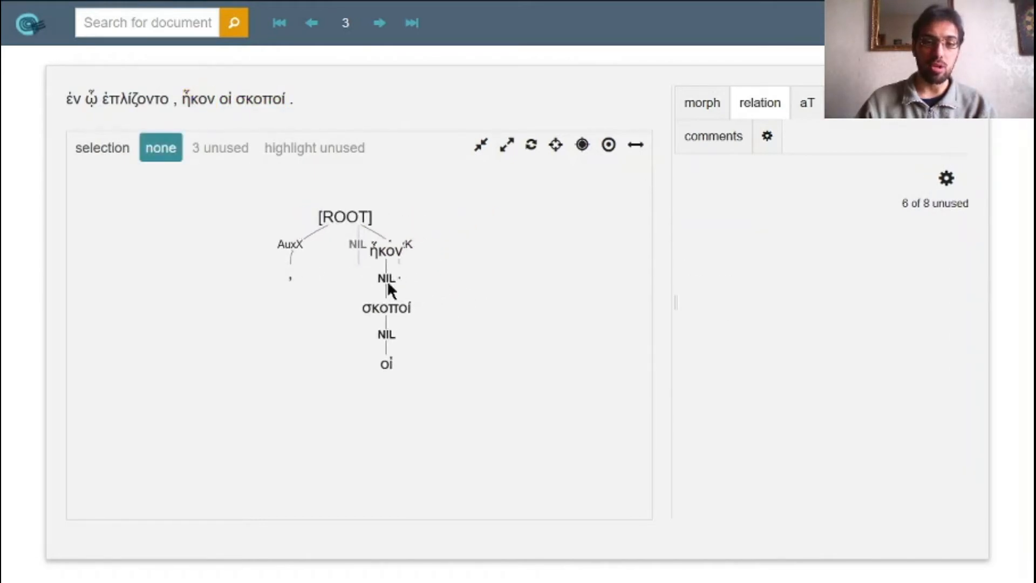
Step: Label the relations of ἦκον as PRED, σκοποί as SBJ and οἱ as ATR
{"action": "left_click", "coordinate": [359, 273]}
{"action": "left_click", "coordinate": [707, 244]}
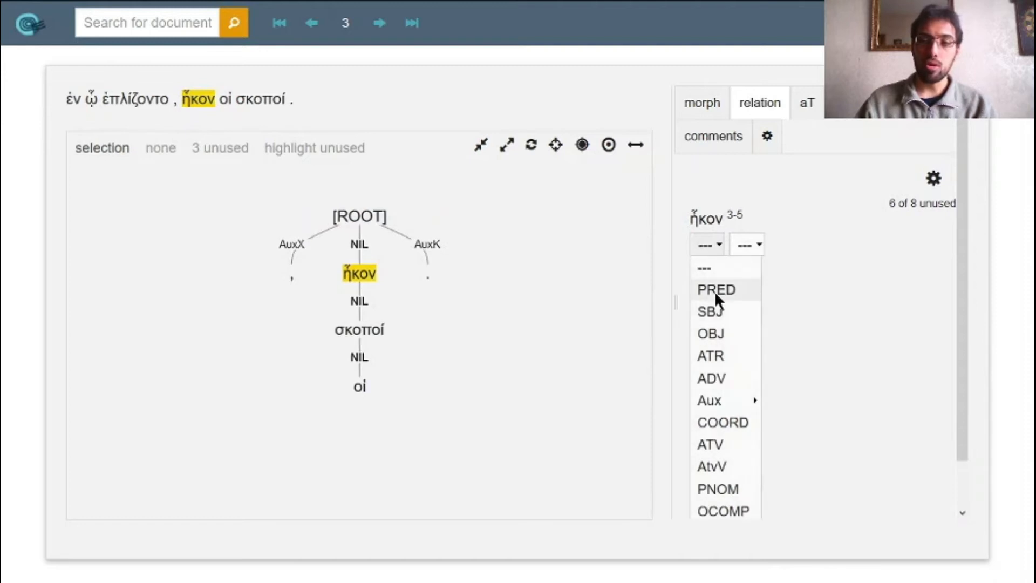
{"action": "left_click", "coordinate": [714, 291]}
{"action": "left_click", "coordinate": [707, 244]}
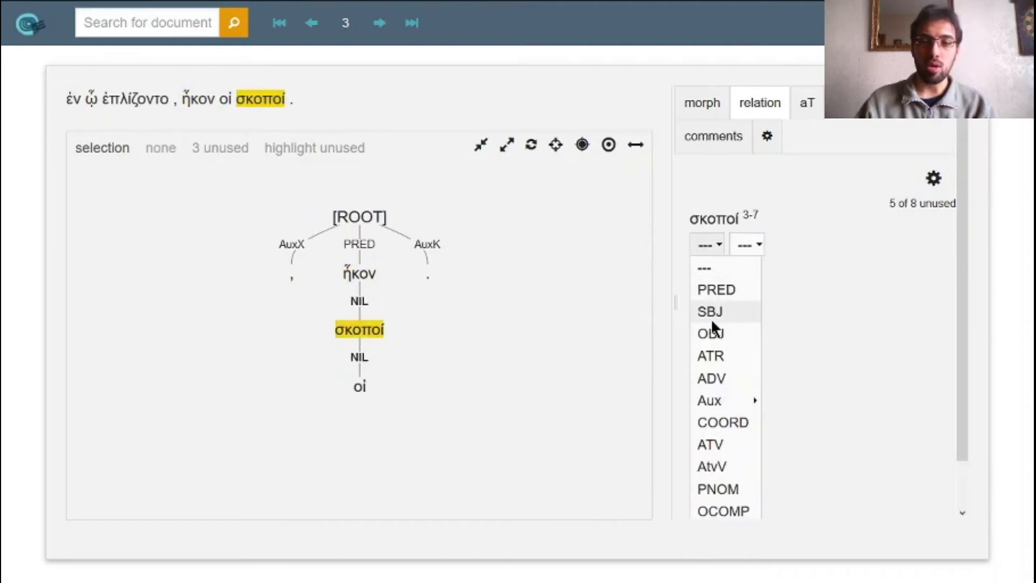
{"action": "left_click", "coordinate": [711, 319]}
{"action": "left_click", "coordinate": [360, 386]}
{"action": "left_click", "coordinate": [704, 242]}
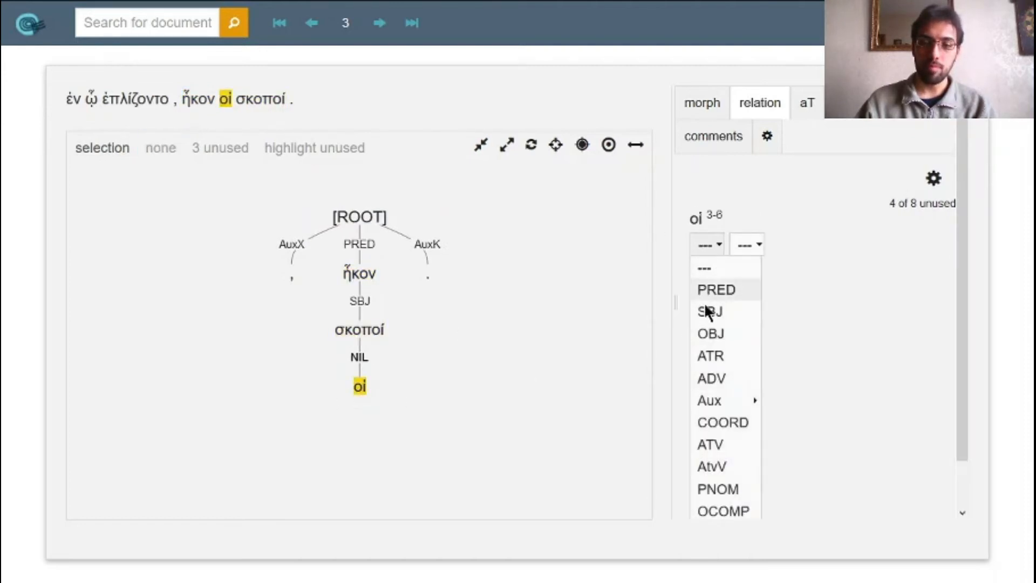
{"action": "left_click", "coordinate": [711, 356]}
{"action": "key", "text": "Escape"}
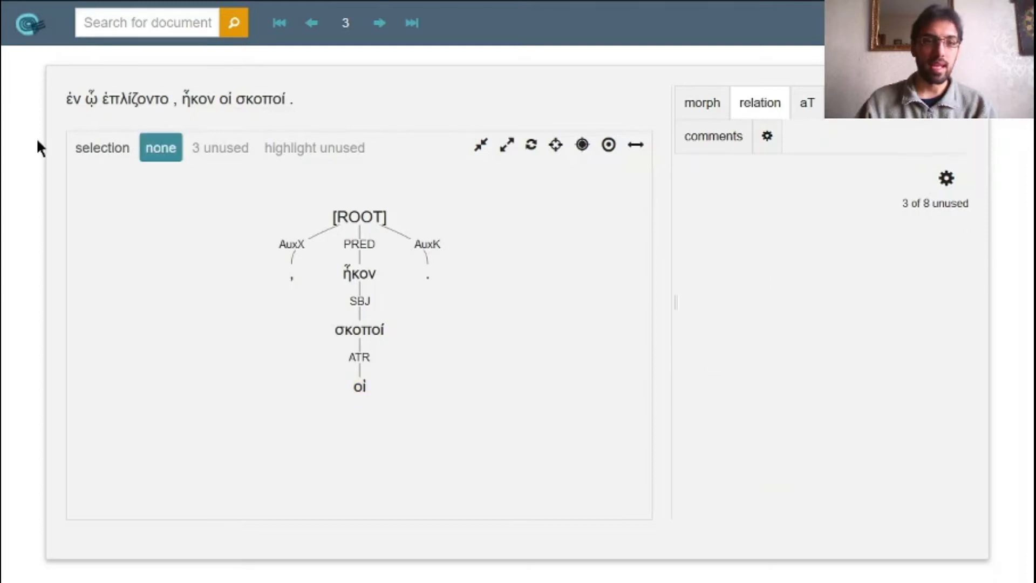
{"action": "left_click", "coordinate": [71, 101]}
{"action": "left_click", "coordinate": [90, 105]}
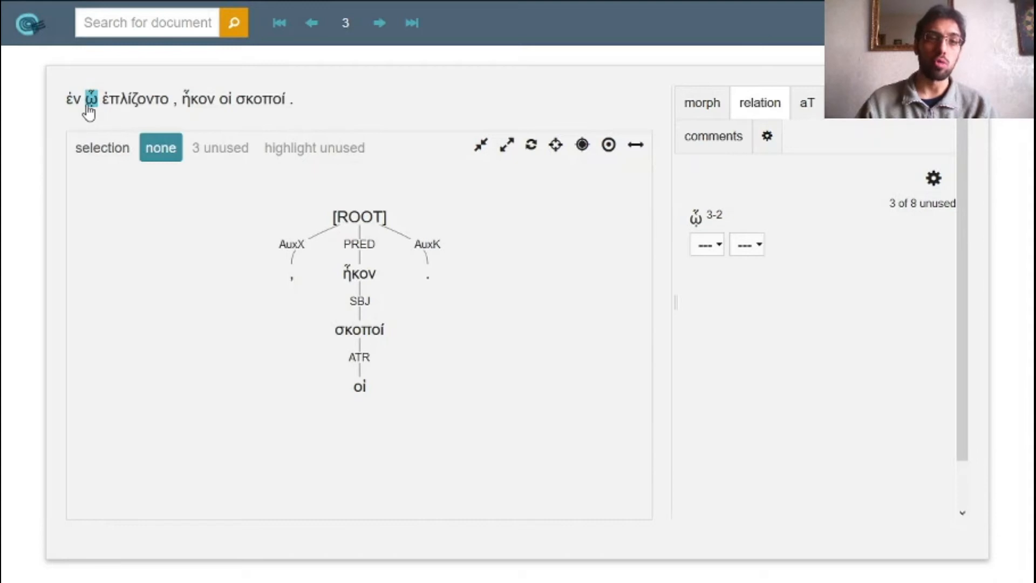
{"action": "left_click", "coordinate": [82, 111]}
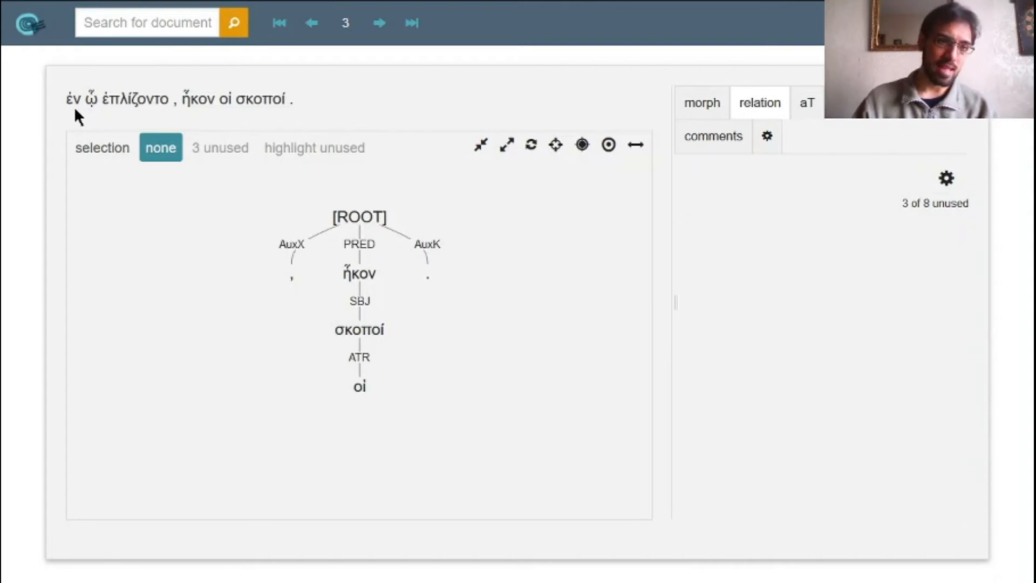
{"action": "left_click", "coordinate": [90, 104]}
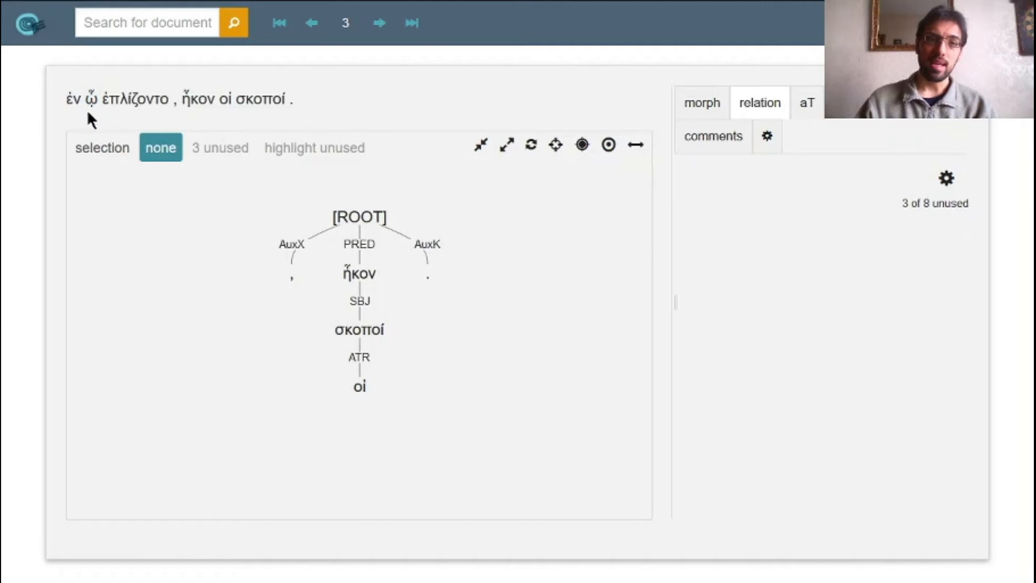
{"action": "left_click", "coordinate": [74, 105]}
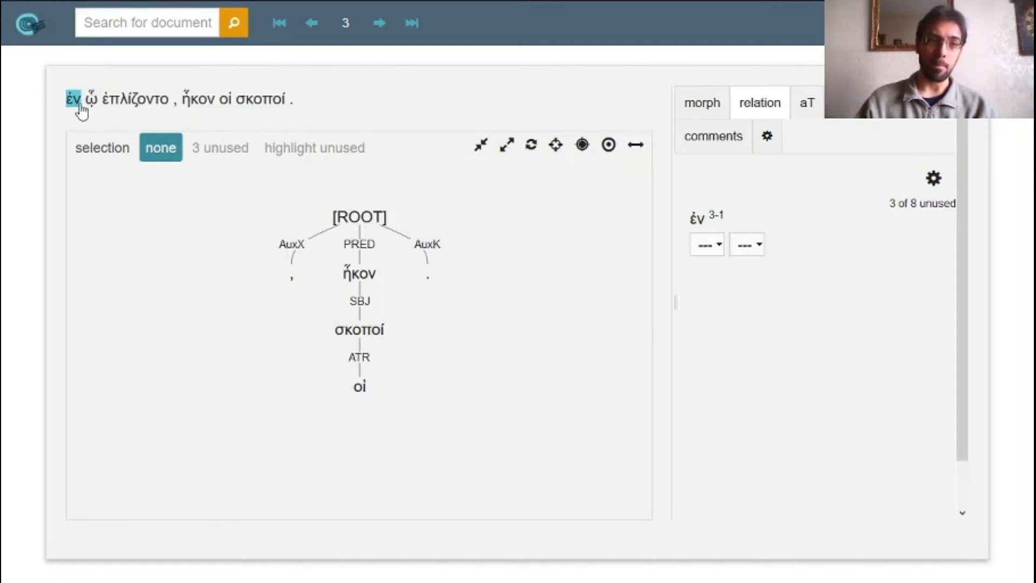
Step: Attach ᾧ under ἐν, and ἐν under ἧκον
{"action": "left_click", "coordinate": [91, 104]}
{"action": "left_click", "coordinate": [74, 103], "text": "ctrl"}
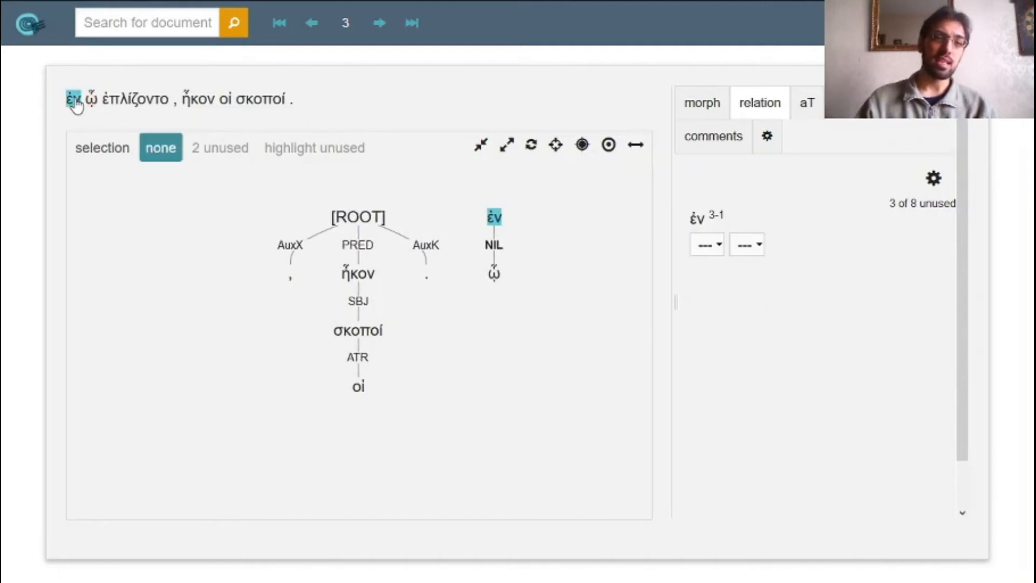
{"action": "left_click", "coordinate": [74, 100]}
{"action": "left_click", "coordinate": [341, 273]}
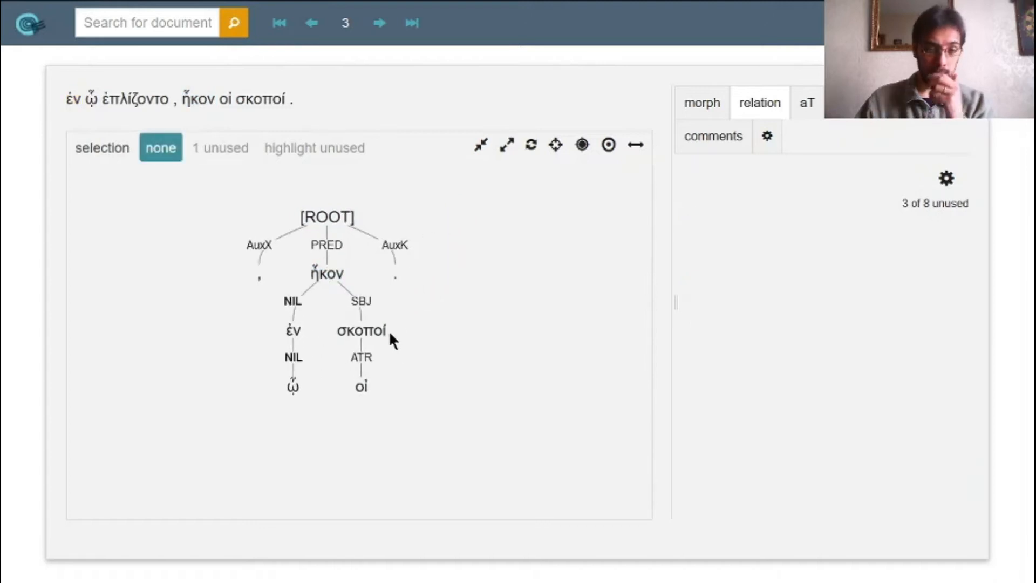
Step: Label the relation of ἐν as AuxP and that of ᾧ as AuxC
{"action": "left_click", "coordinate": [326, 330]}
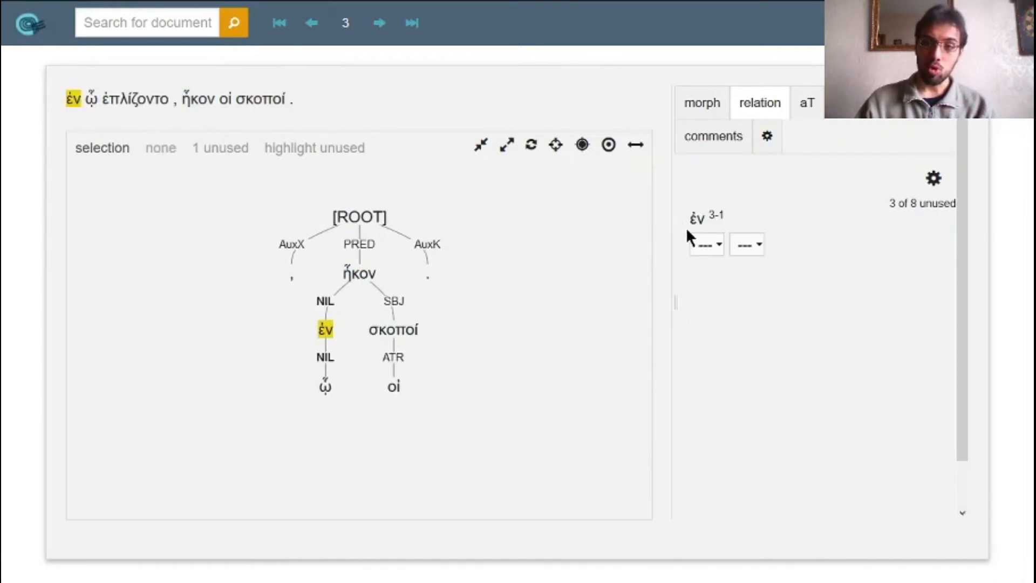
{"action": "left_click", "coordinate": [706, 245]}
{"action": "mouse_move", "coordinate": [726, 401]}
{"action": "left_click", "coordinate": [784, 389]}
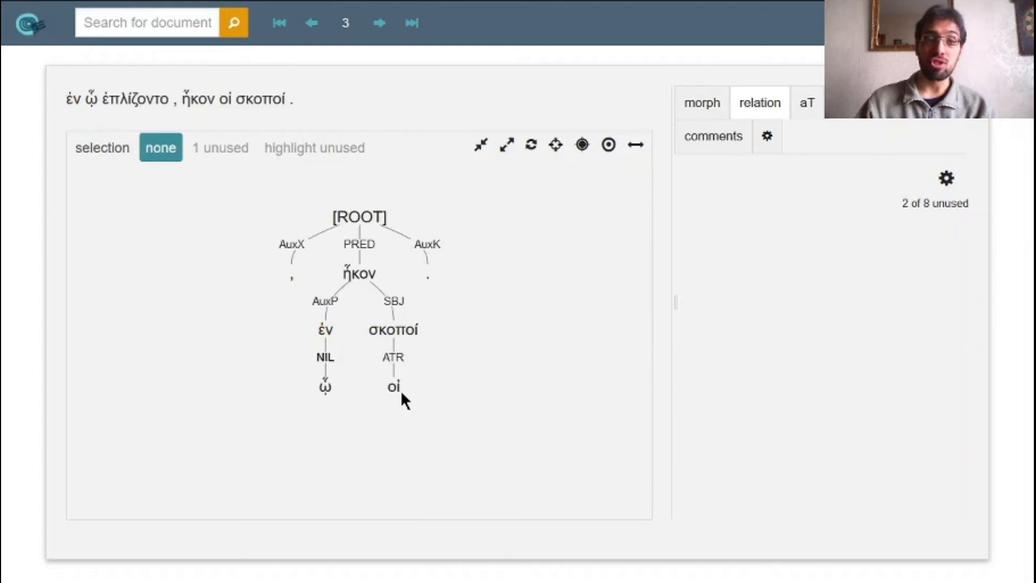
{"action": "left_click", "coordinate": [328, 379]}
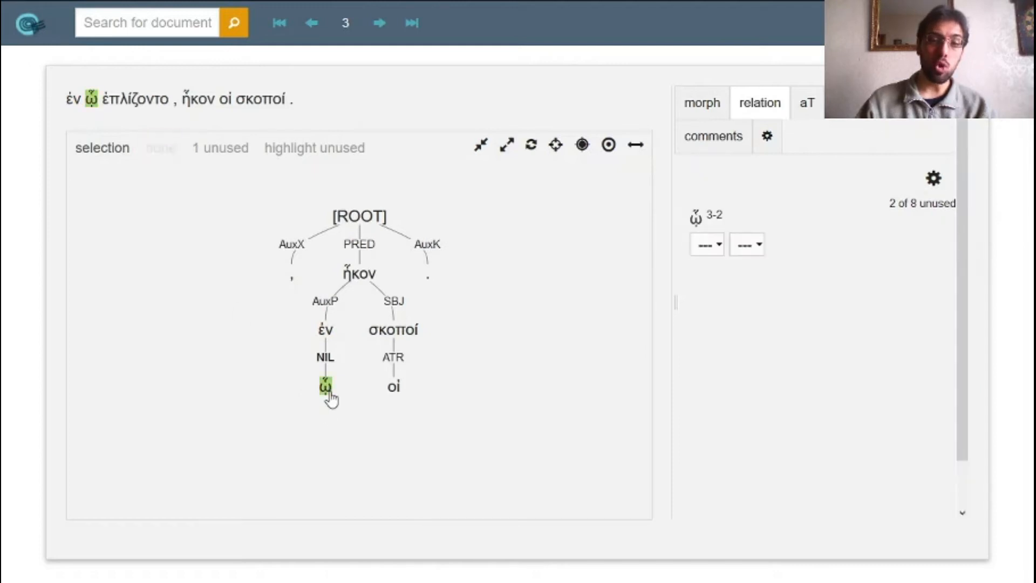
{"action": "left_click", "coordinate": [713, 244]}
{"action": "mouse_move", "coordinate": [732, 402]}
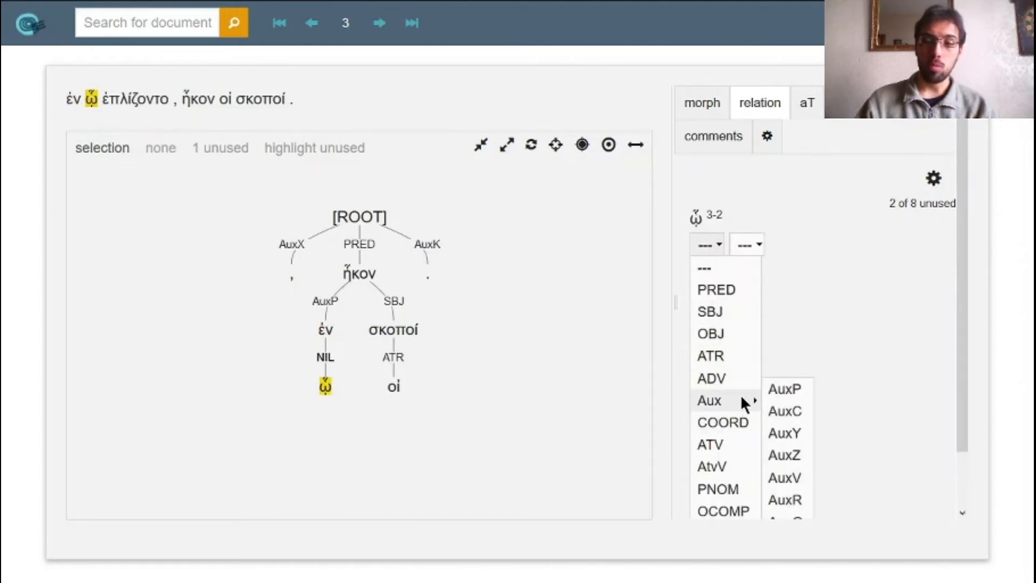
{"action": "left_click", "coordinate": [781, 410]}
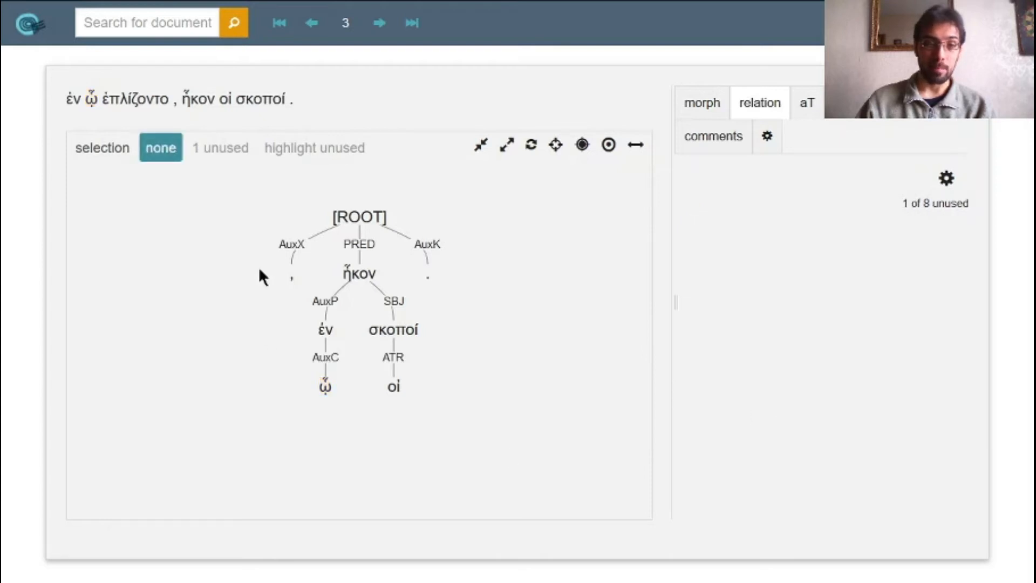
Step: Attach ἐπλίζοντο under ᾧ and label its relation as ADV
{"action": "left_click", "coordinate": [135, 102]}
{"action": "left_click", "coordinate": [325, 387]}
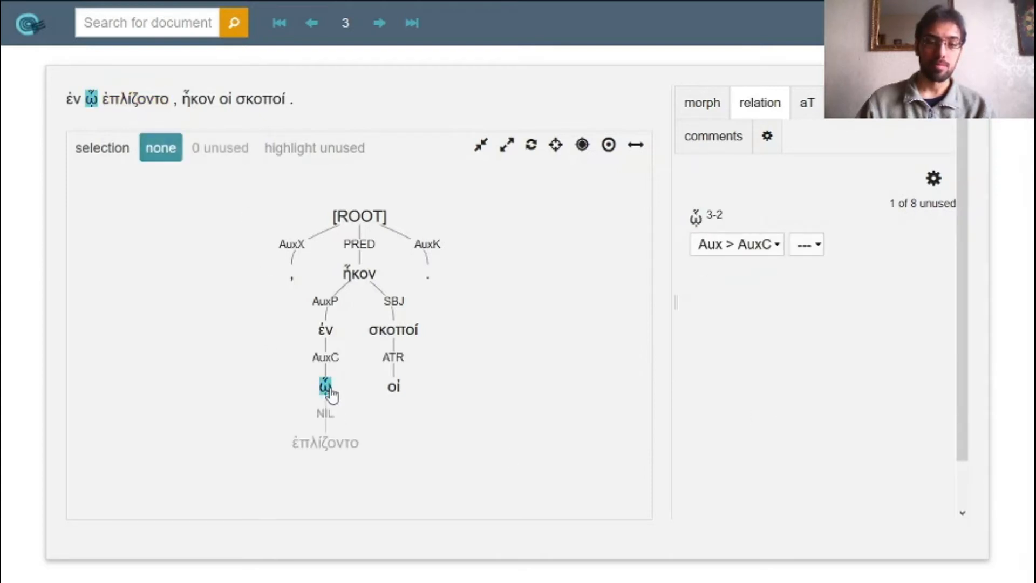
{"action": "left_click", "coordinate": [696, 244]}
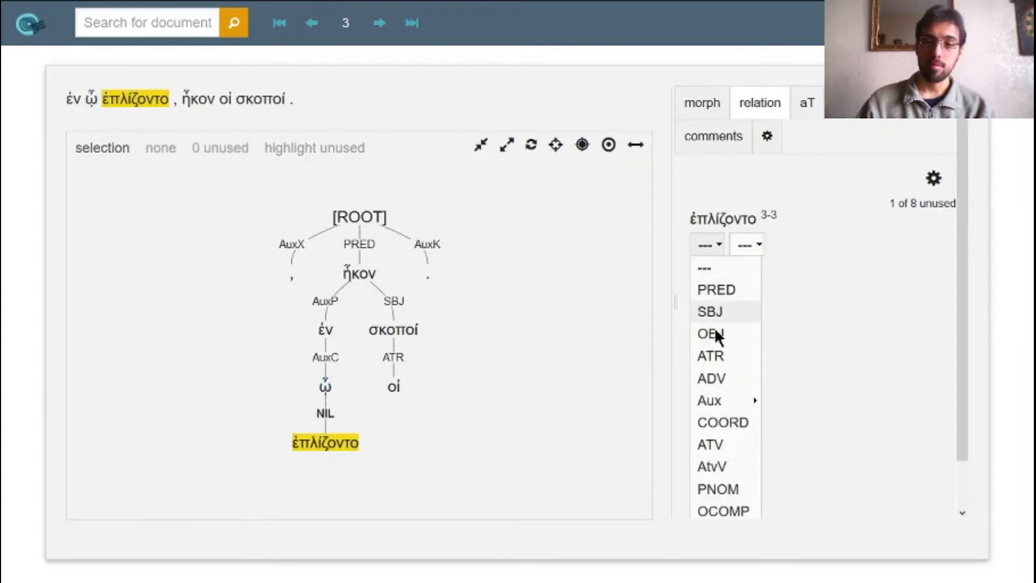
{"action": "left_click", "coordinate": [719, 378]}
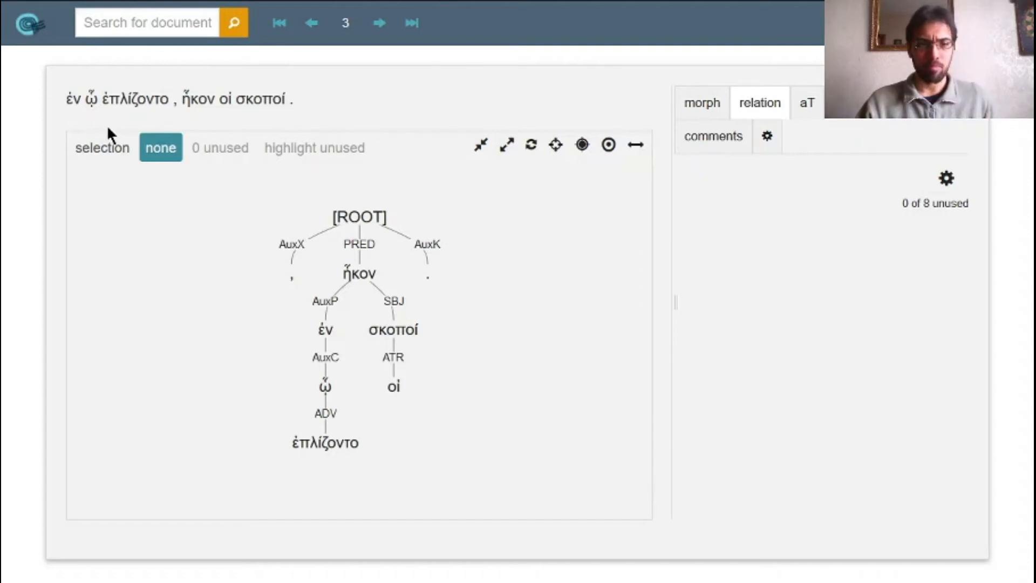
Step: In sentence 4, attach Οἱ under ἄνθρωποι, and ἄνθρωποι under λέγουσι
{"action": "mouse_move", "coordinate": [408, 333]}
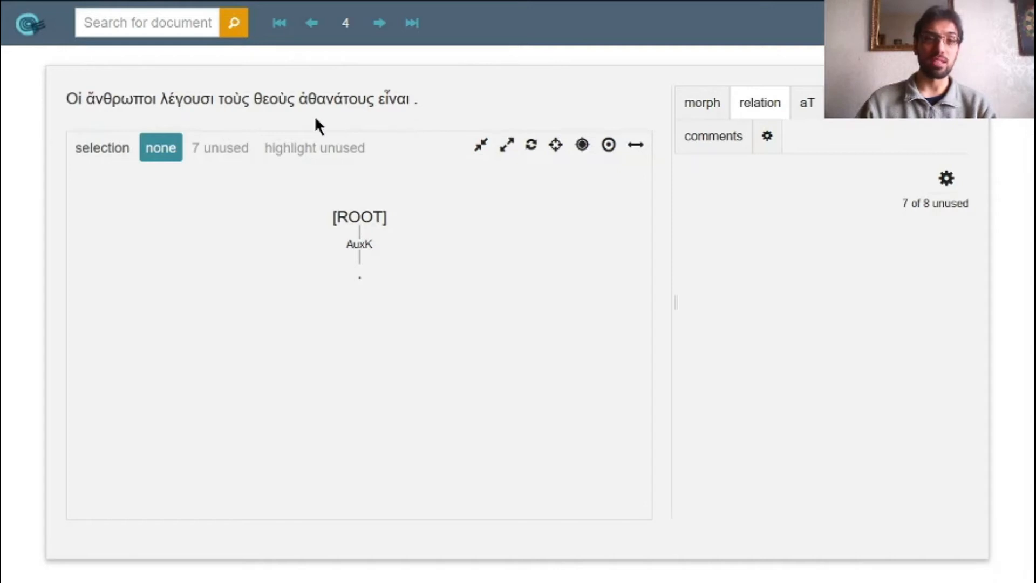
{"action": "left_click", "coordinate": [73, 99]}
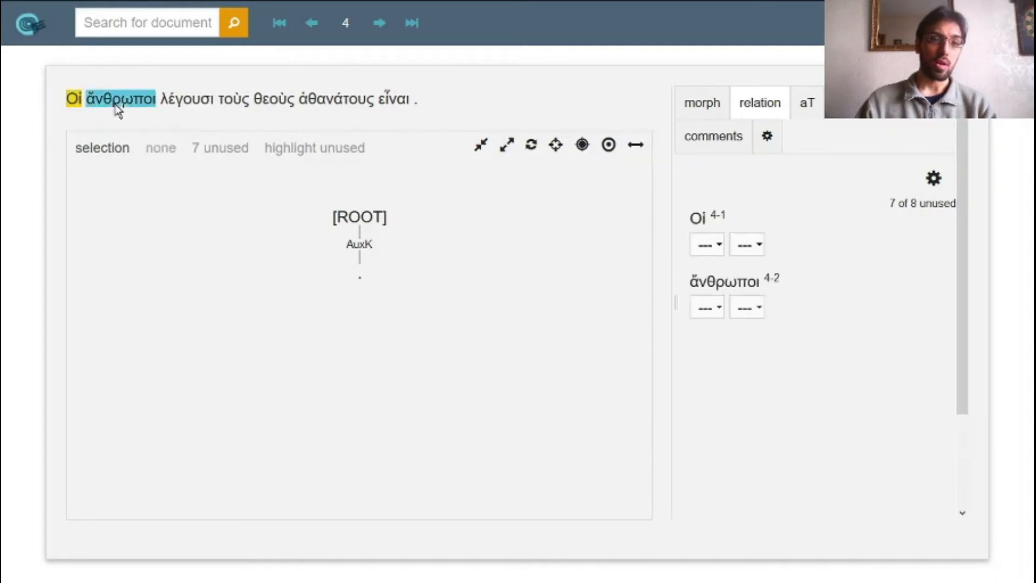
{"action": "left_click", "coordinate": [118, 100]}
{"action": "left_click", "coordinate": [119, 100]}
{"action": "left_click", "coordinate": [189, 100]}
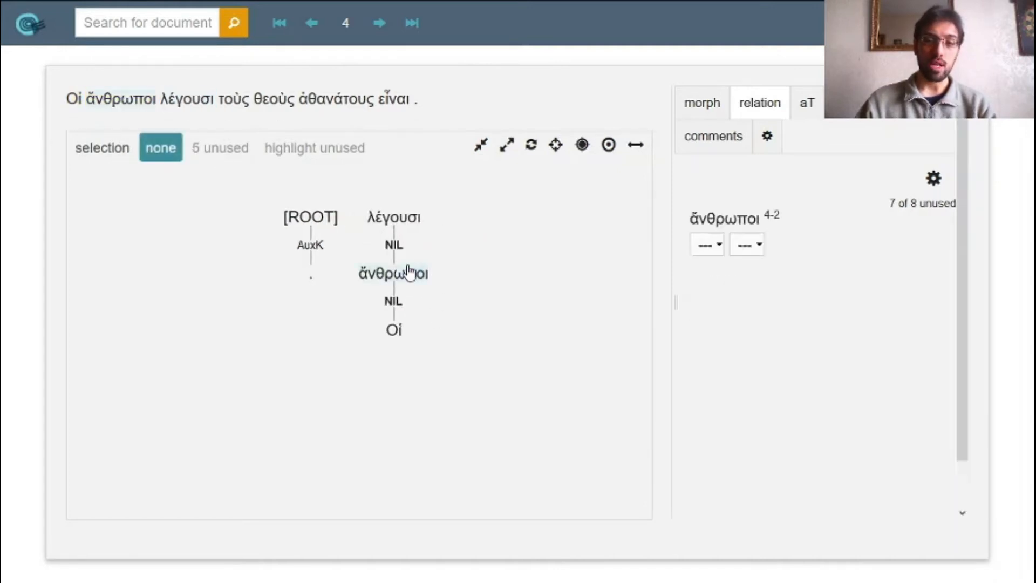
Step: Label the relation of ἄνθρωποι as SBJ and that of Οἱ as ATR
{"action": "left_click", "coordinate": [707, 244]}
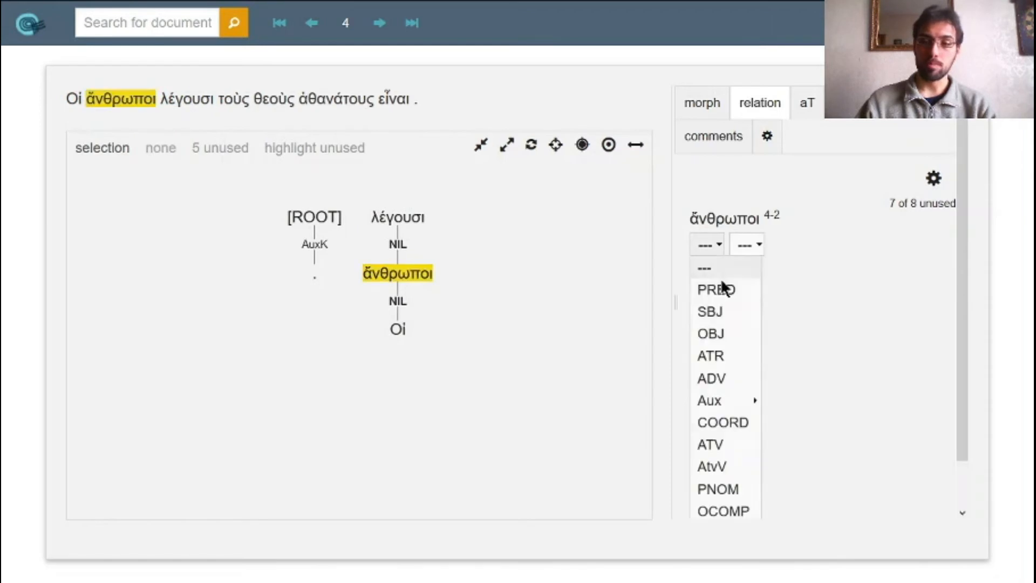
{"action": "left_click", "coordinate": [719, 310]}
{"action": "left_click", "coordinate": [395, 330]}
{"action": "left_click", "coordinate": [706, 244]}
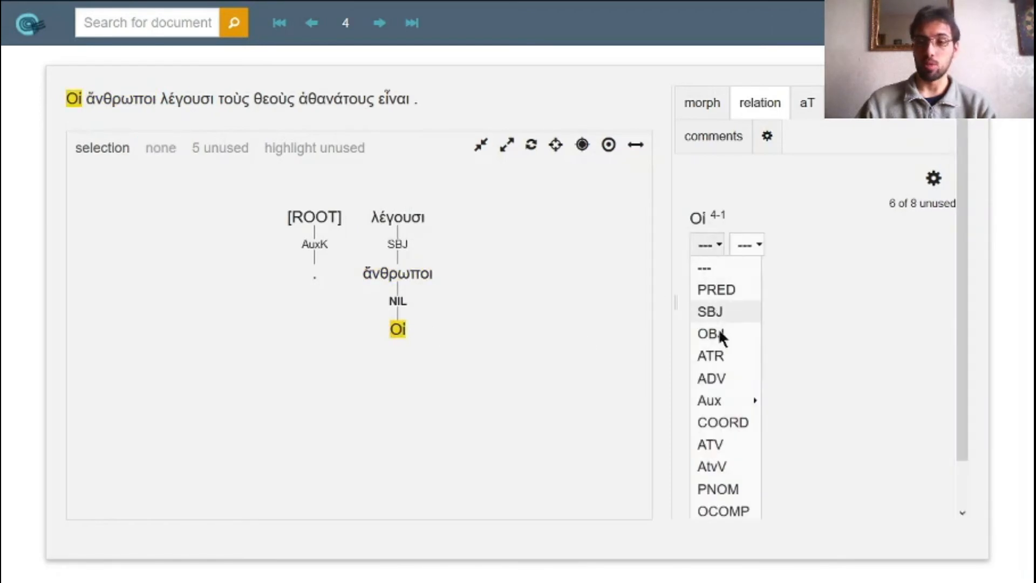
{"action": "left_click", "coordinate": [717, 353]}
Step: Attach λέγουσι to the root and label its relation as PRED
{"action": "left_click", "coordinate": [406, 221]}
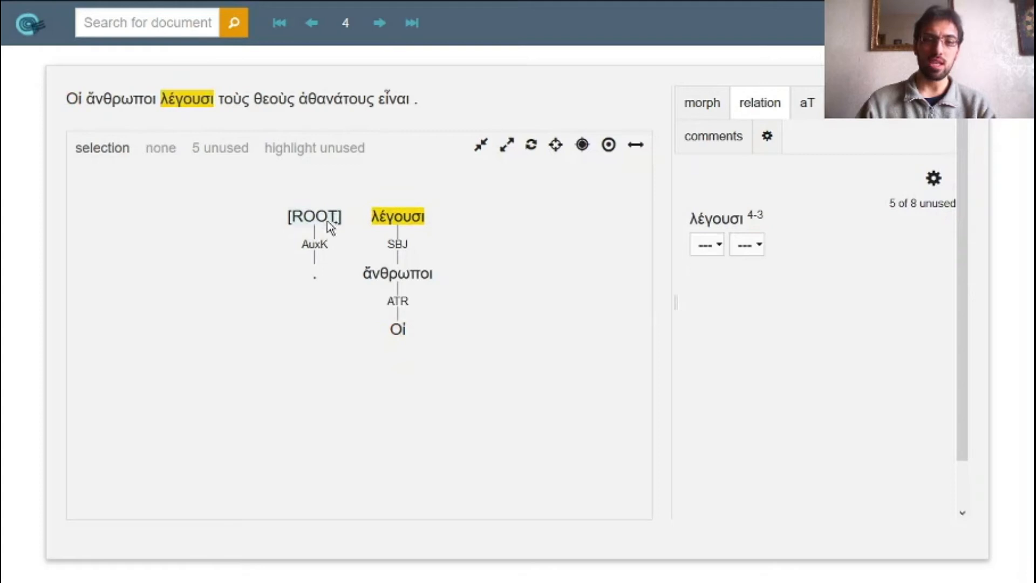
{"action": "left_click", "coordinate": [323, 218]}
{"action": "left_click", "coordinate": [358, 291]}
{"action": "left_click", "coordinate": [707, 244]}
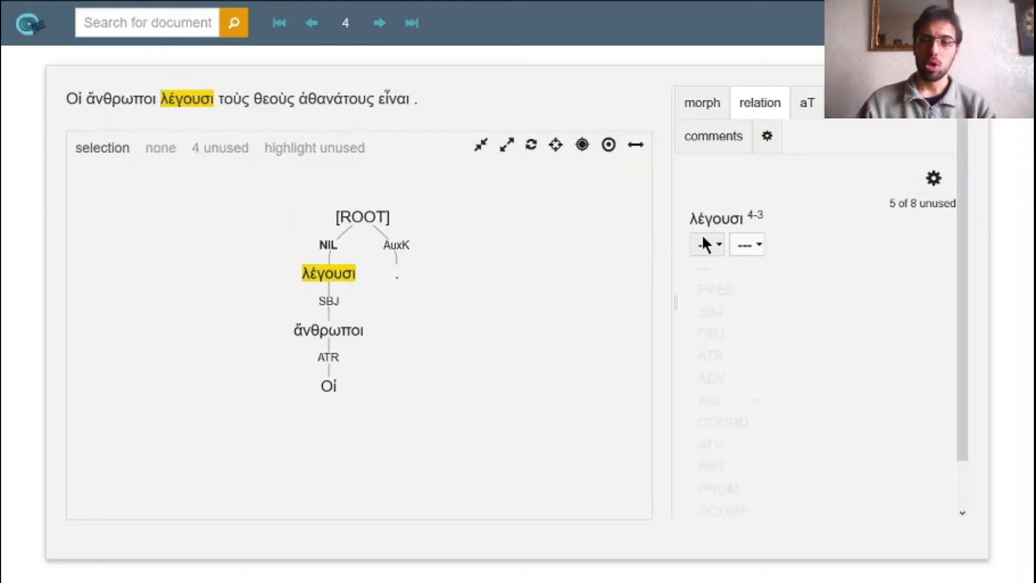
{"action": "left_click", "coordinate": [707, 289]}
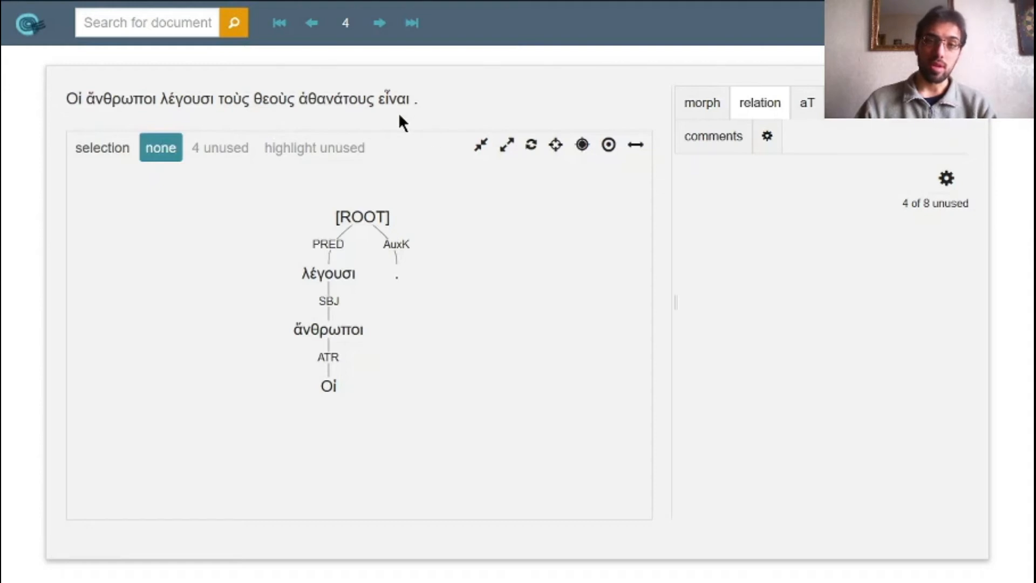
Step: Attach θεοὺς and ἀθανάτους under εἶναι, and τοὺς under θεοὺς
{"action": "left_click", "coordinate": [274, 103]}
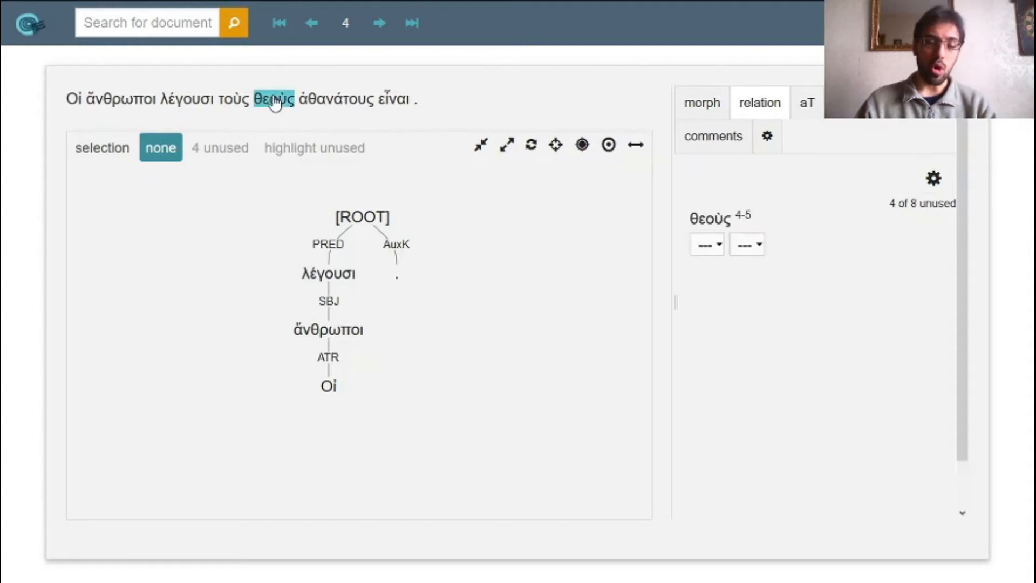
{"action": "left_click", "coordinate": [396, 100]}
{"action": "left_click", "coordinate": [367, 101]}
{"action": "left_click", "coordinate": [394, 100]}
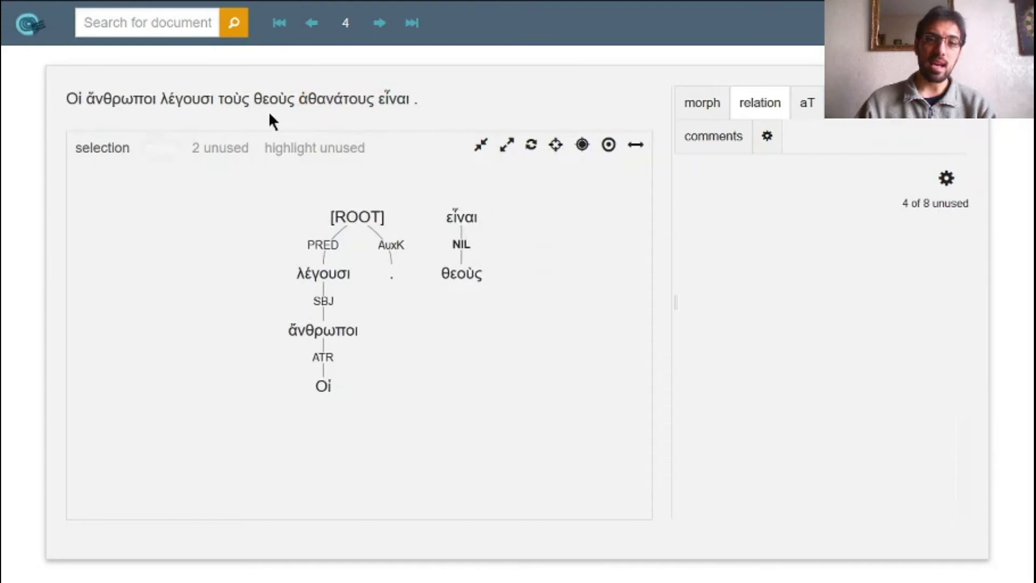
{"action": "left_click", "coordinate": [241, 103]}
{"action": "left_click", "coordinate": [274, 100]}
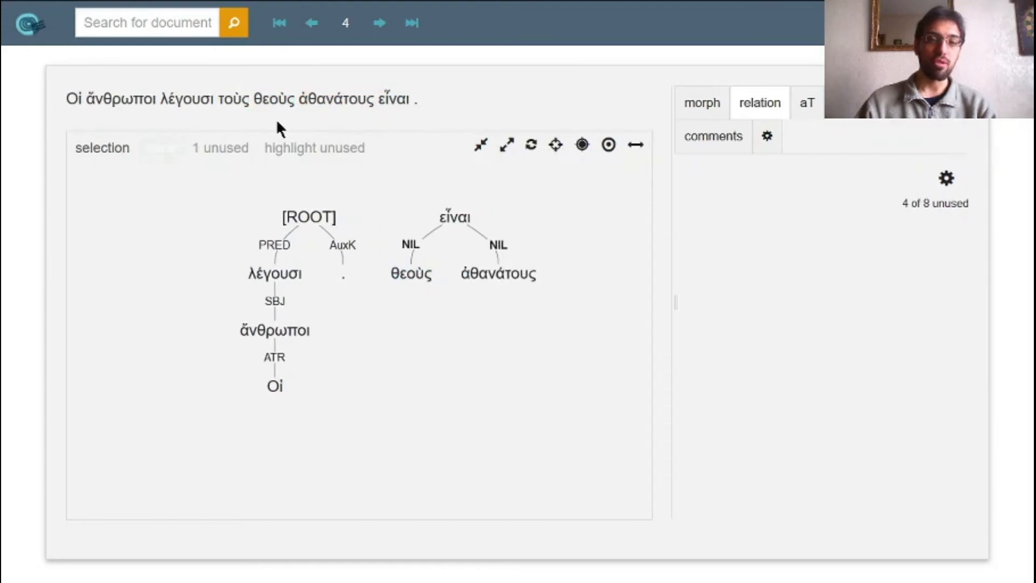
Step: Label the relations of θεοὺς as SBJ, τοὺς as ATR and ἀθανάτους as ATV
{"action": "left_click", "coordinate": [382, 274]}
{"action": "left_click", "coordinate": [715, 243]}
{"action": "left_click", "coordinate": [718, 306]}
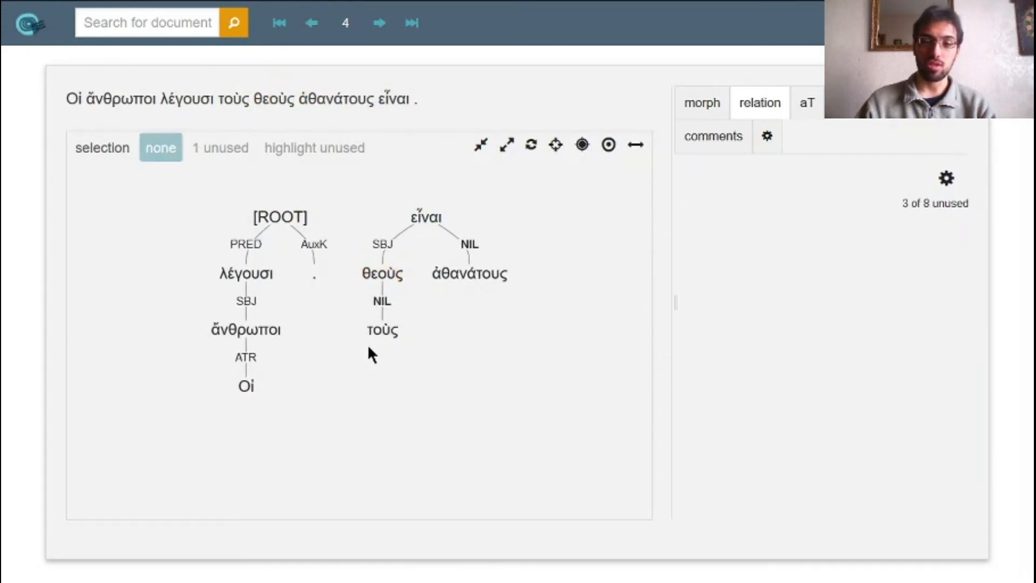
{"action": "left_click", "coordinate": [376, 333]}
{"action": "left_click", "coordinate": [707, 245]}
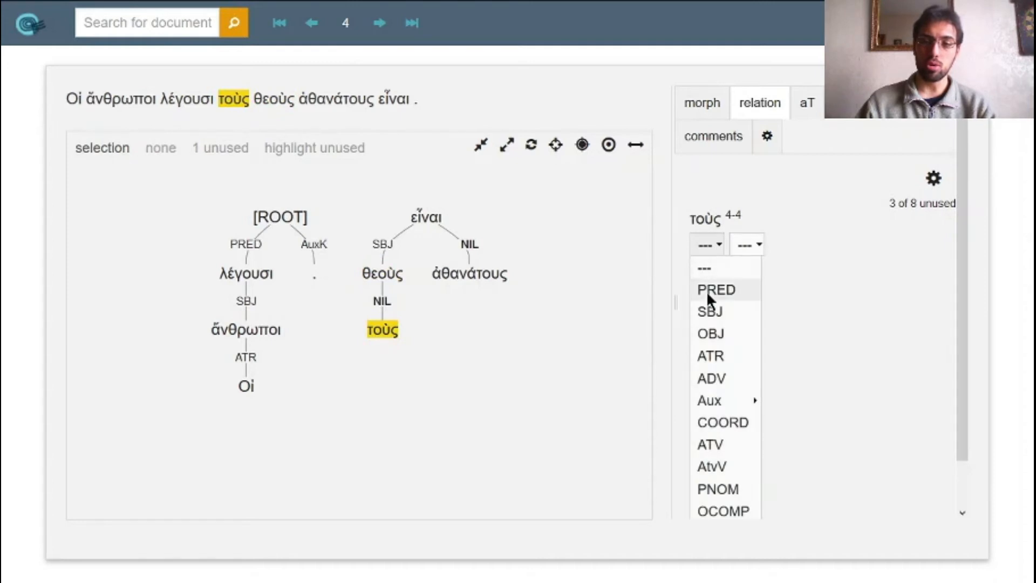
{"action": "left_click", "coordinate": [709, 353]}
{"action": "left_click", "coordinate": [496, 276]}
{"action": "left_click", "coordinate": [707, 244]}
{"action": "mouse_move", "coordinate": [729, 407]}
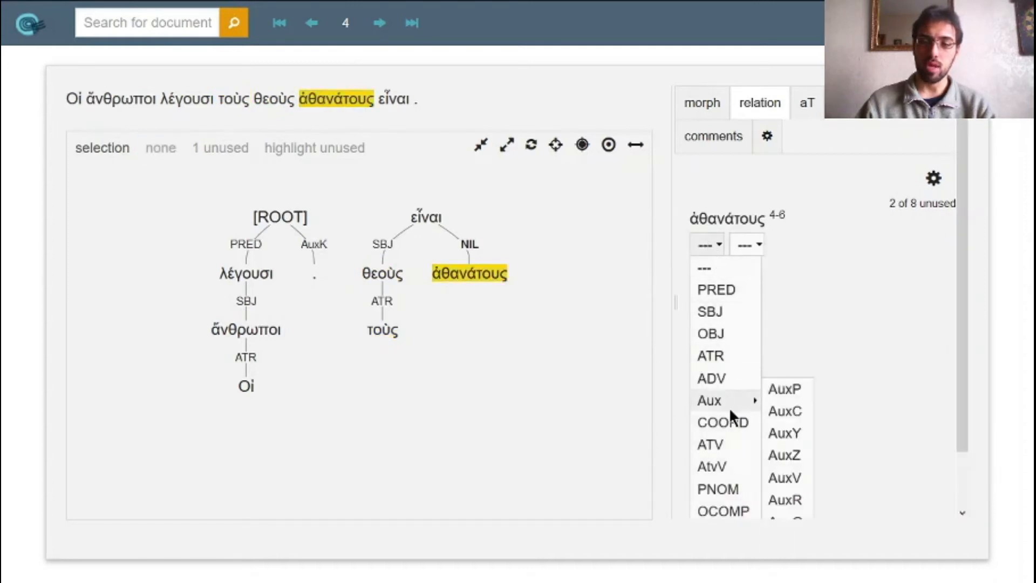
{"action": "left_click", "coordinate": [721, 442]}
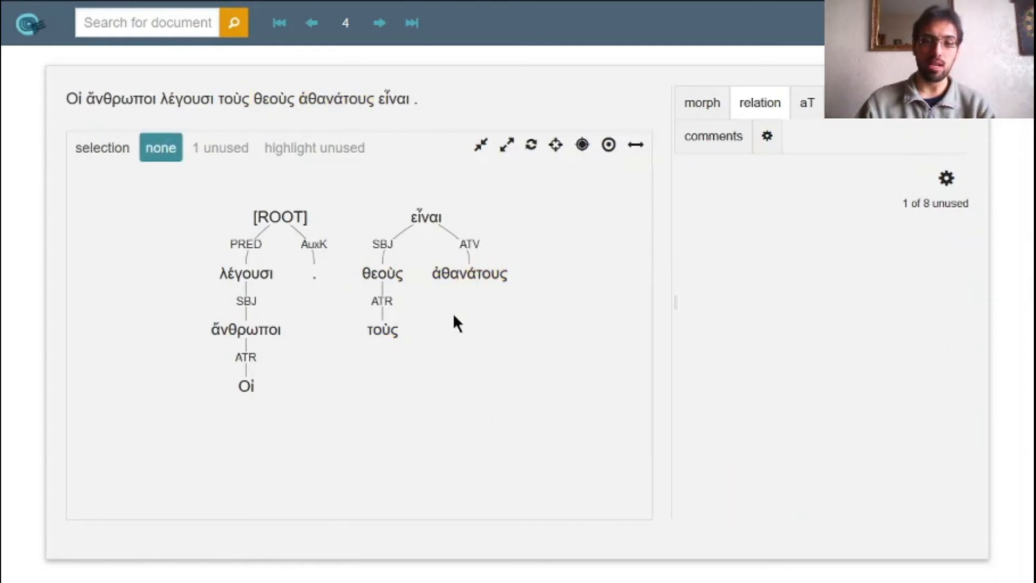
Step: Attach εἶναι under λέγουσι and label its relation as OBJ
{"action": "left_click", "coordinate": [428, 221]}
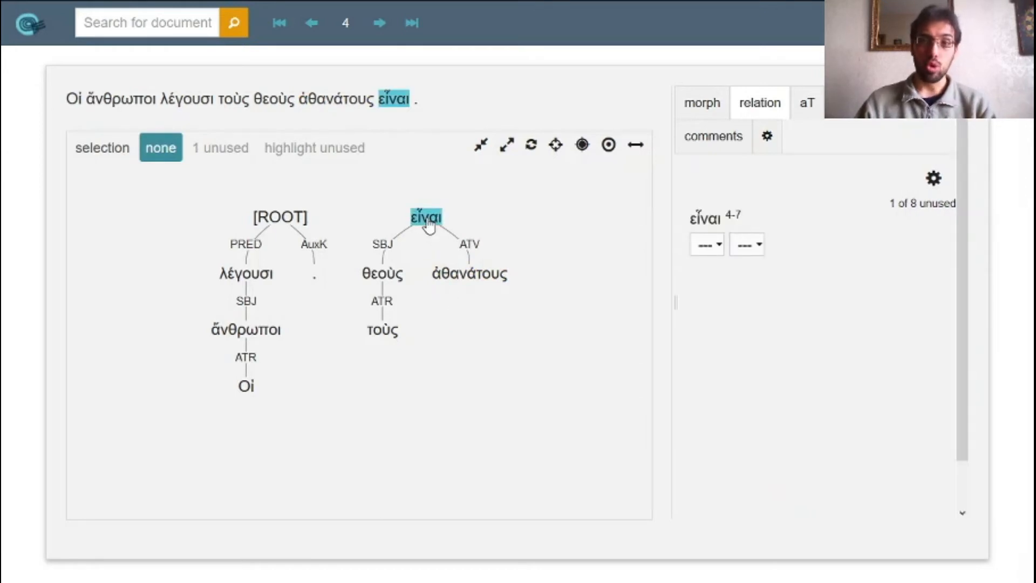
{"action": "left_click", "coordinate": [259, 276]}
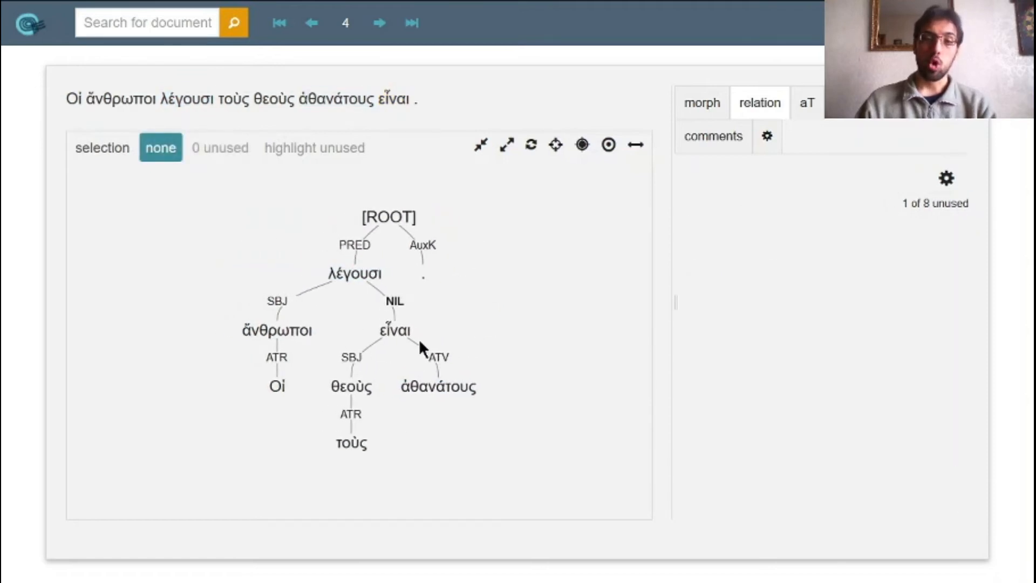
{"action": "left_click", "coordinate": [400, 334]}
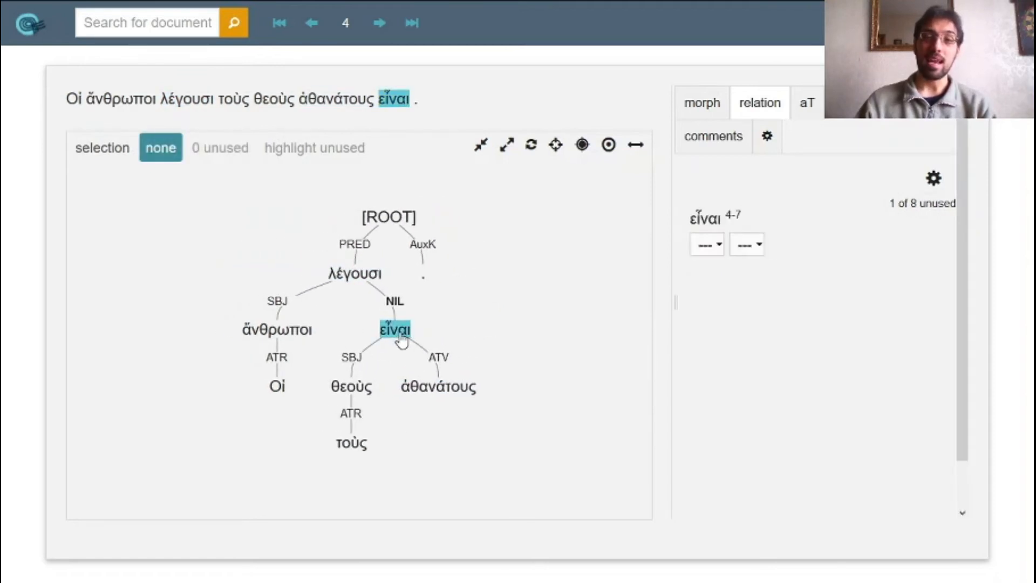
{"action": "left_click", "coordinate": [400, 335]}
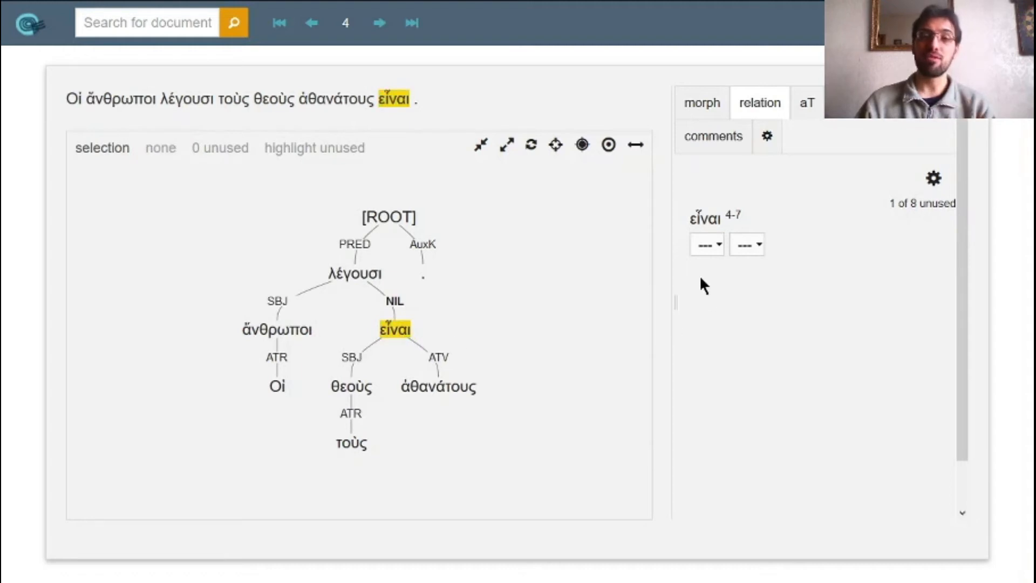
{"action": "left_click", "coordinate": [706, 244]}
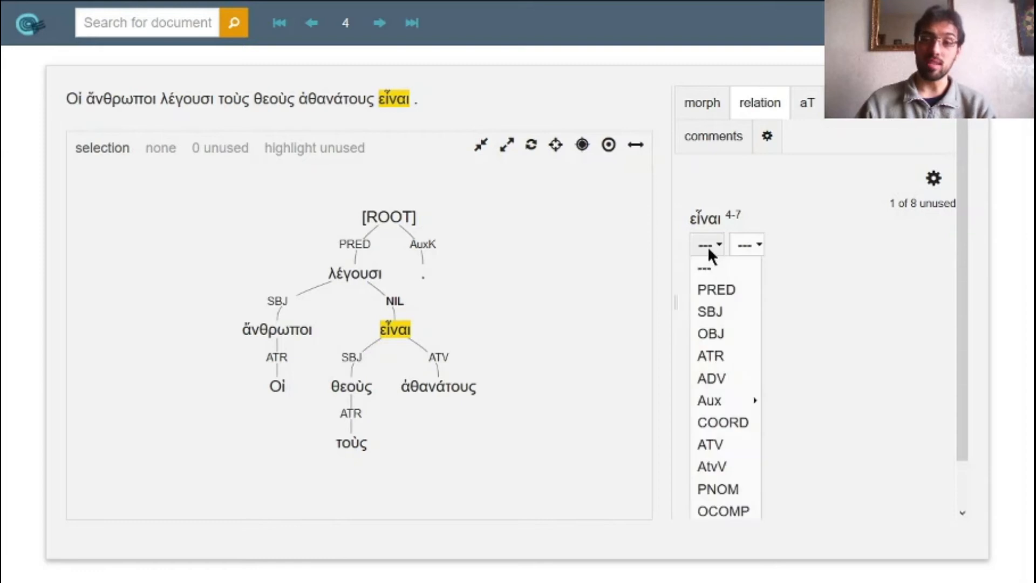
{"action": "left_click", "coordinate": [704, 331]}
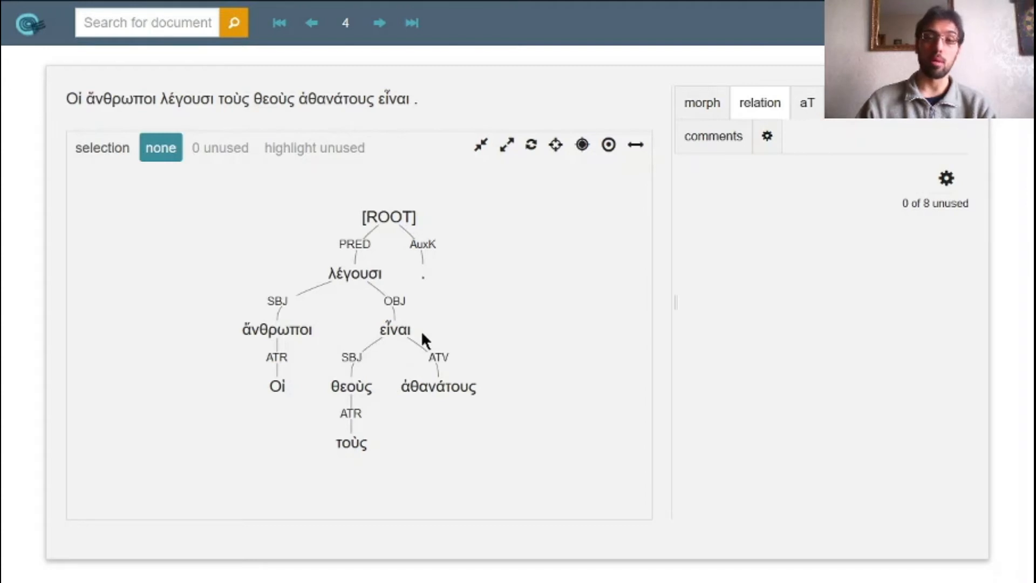
Step: Go to sentence 5, then attach αὐτὸς under λέγει and λέγει to the root
{"action": "left_click", "coordinate": [302, 331]}
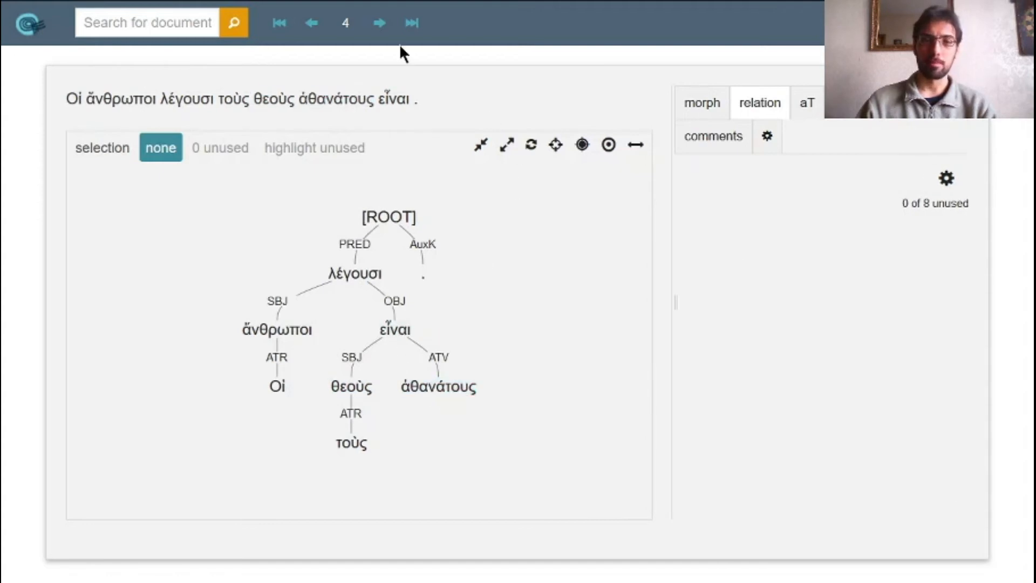
{"action": "left_click", "coordinate": [379, 23]}
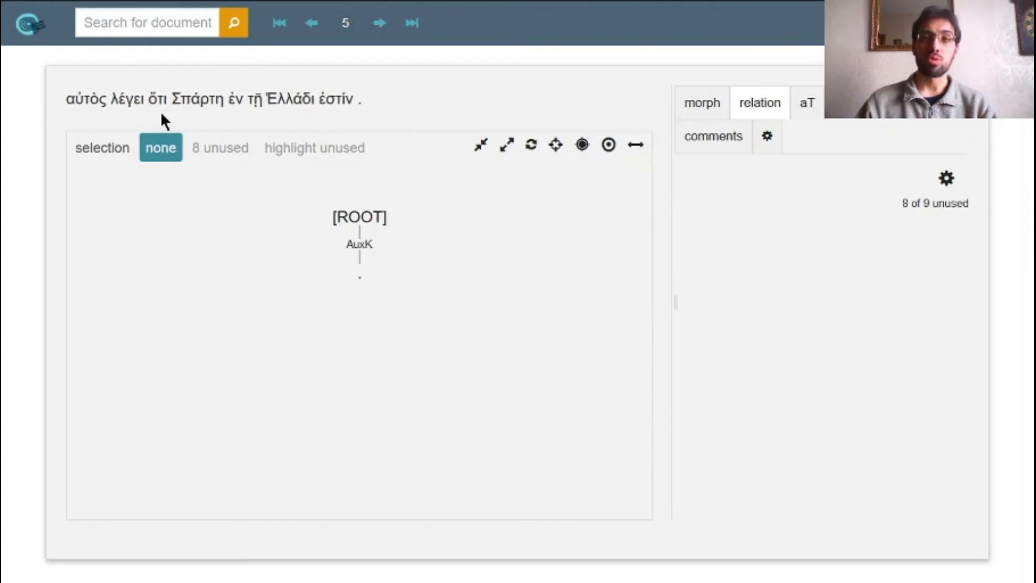
{"action": "left_click", "coordinate": [78, 103]}
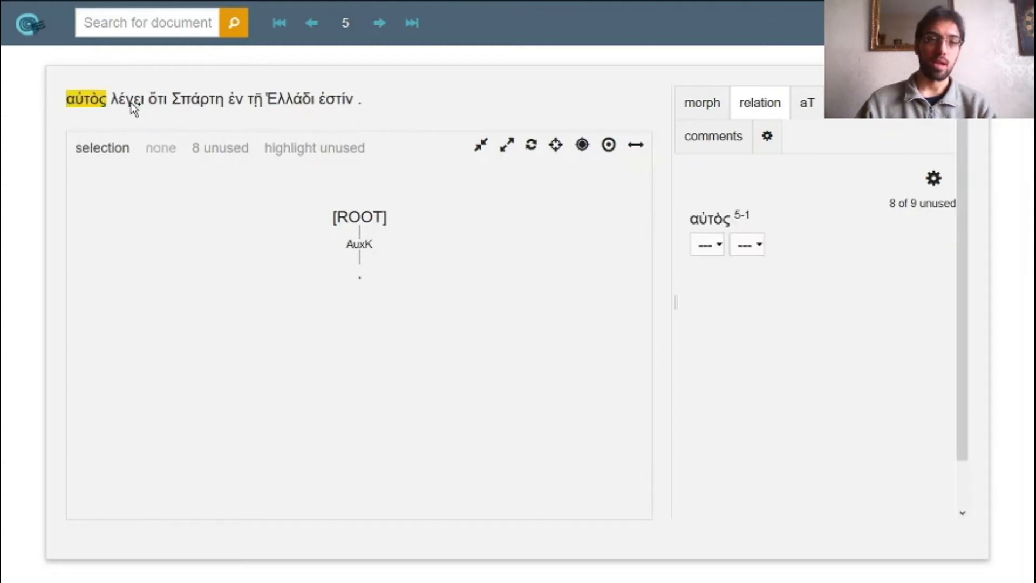
{"action": "left_click", "coordinate": [131, 102]}
{"action": "left_click", "coordinate": [393, 218]}
{"action": "left_click", "coordinate": [326, 218]}
Step: Label the relation of αὐτὸς as SBJ and that of λέγει as PRED
{"action": "left_click", "coordinate": [336, 332]}
{"action": "left_click", "coordinate": [708, 245]}
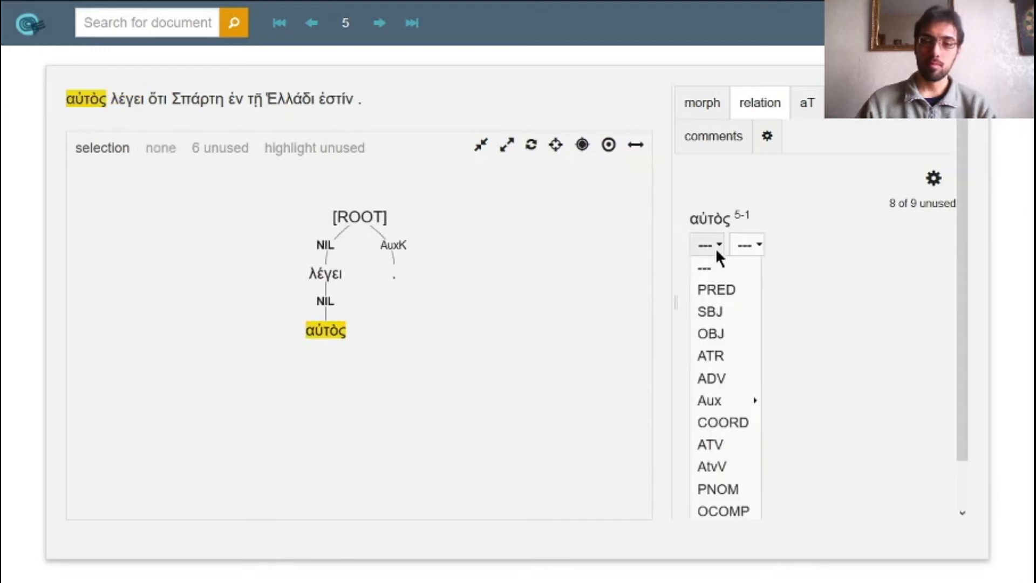
{"action": "left_click", "coordinate": [714, 310]}
{"action": "left_click", "coordinate": [325, 273]}
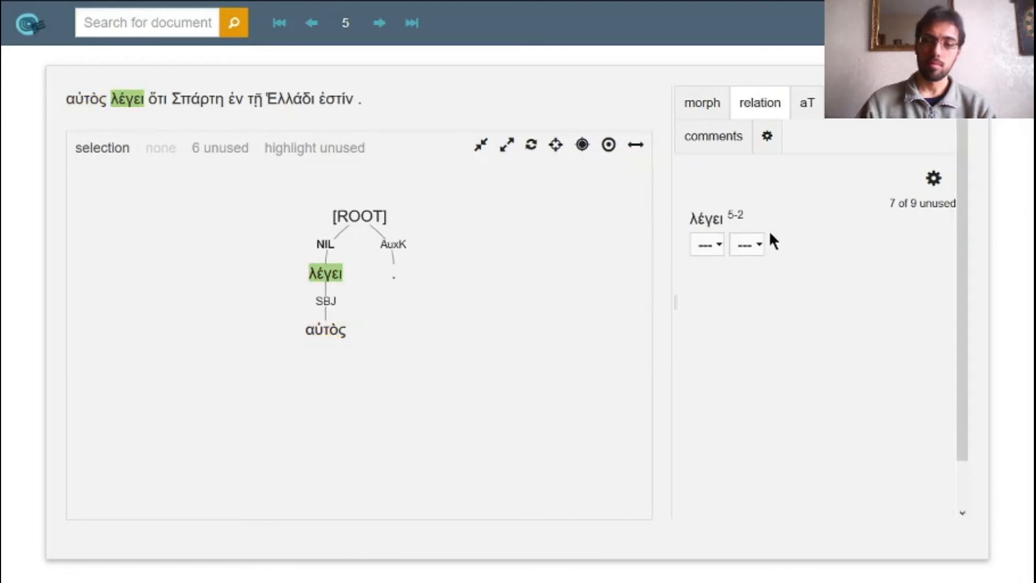
{"action": "left_click", "coordinate": [716, 245]}
{"action": "left_click", "coordinate": [711, 289]}
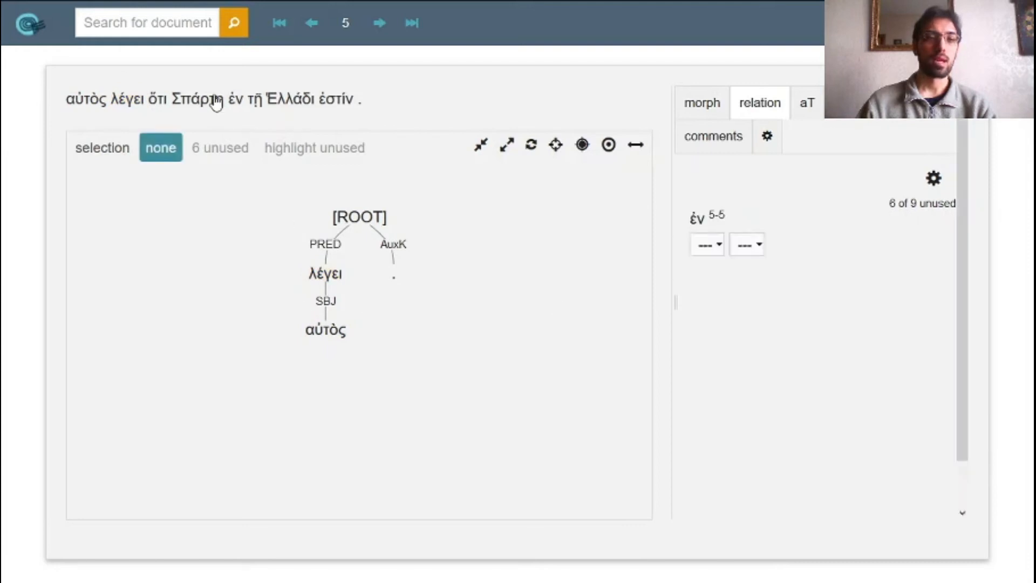
Step: Attach ὅτι under λέγει, and chain τῇ under Ἑλλάδι and Ἑλλάδι under ἐν
{"action": "left_click", "coordinate": [157, 102]}
{"action": "left_click", "coordinate": [325, 273]}
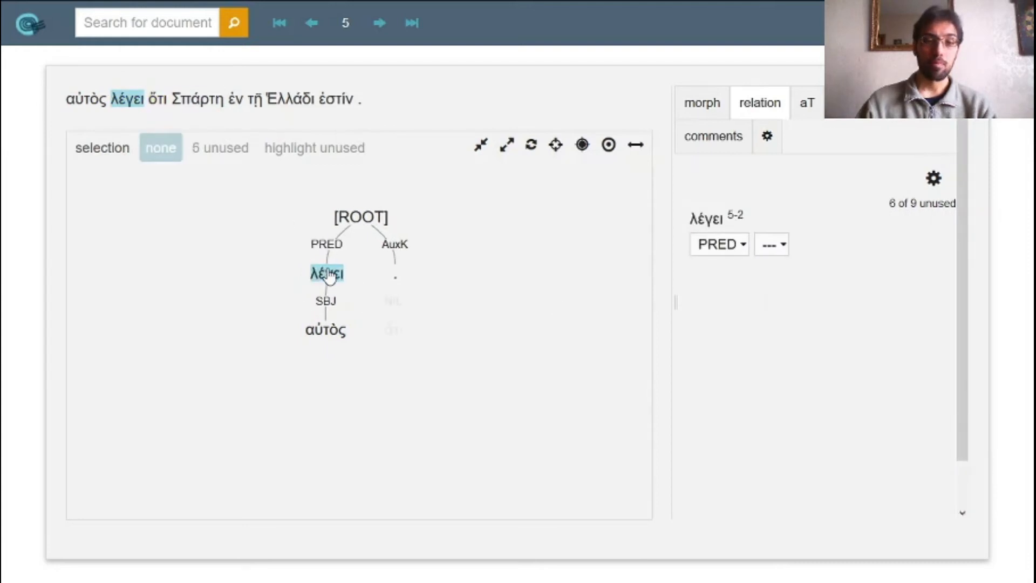
{"action": "left_click", "coordinate": [254, 103]}
{"action": "left_click", "coordinate": [287, 103]}
{"action": "left_click", "coordinate": [286, 103]}
{"action": "left_click", "coordinate": [243, 102]}
Step: Attach Σπάρτη and ἐν under ἐστίν, and ἐστίν under ὅτι
{"action": "left_click", "coordinate": [203, 103]}
{"action": "left_click", "coordinate": [335, 102]}
{"action": "left_click", "coordinate": [233, 104]}
{"action": "left_click", "coordinate": [341, 103]}
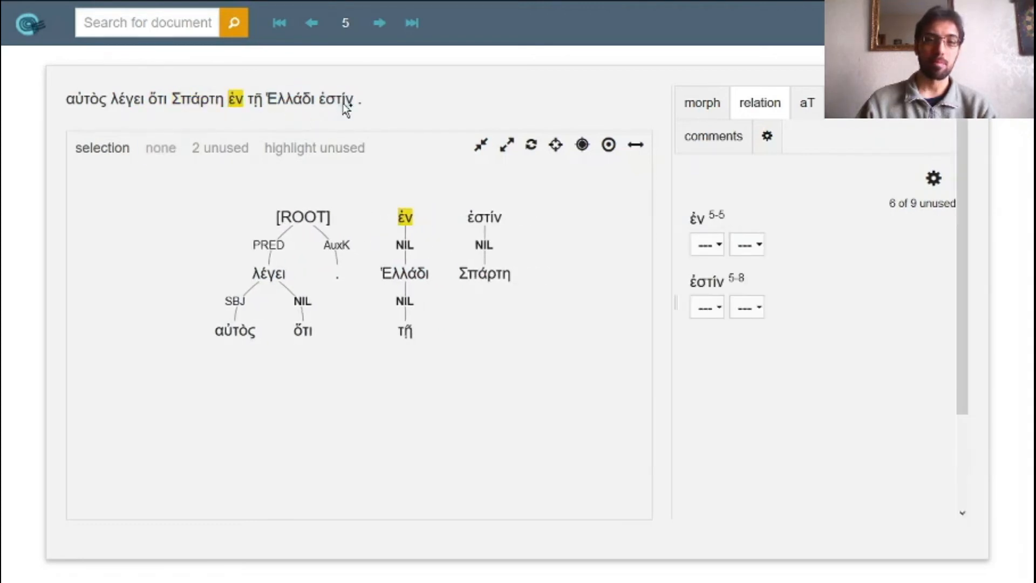
{"action": "left_click", "coordinate": [443, 216]}
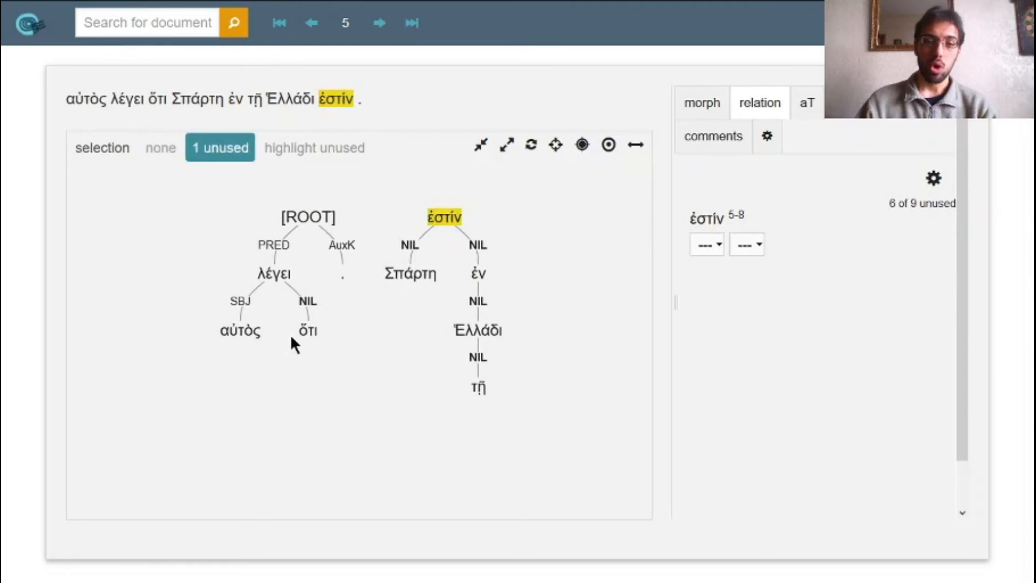
{"action": "scroll", "coordinate": [298, 331], "scroll_direction": "up", "scroll_amount": 5}
{"action": "scroll", "coordinate": [387, 331], "scroll_direction": "down", "scroll_amount": 7}
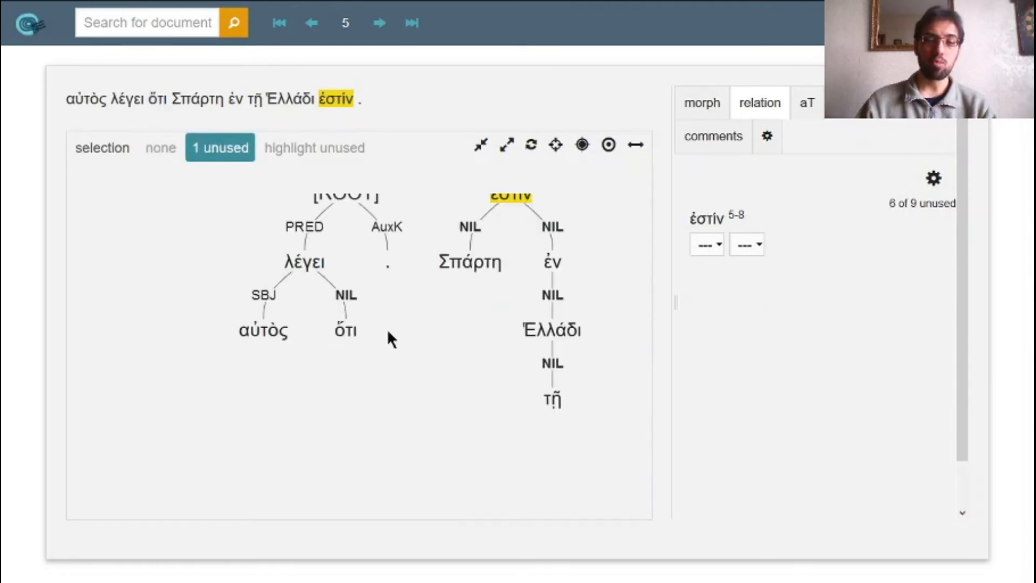
{"action": "left_click", "coordinate": [362, 330]}
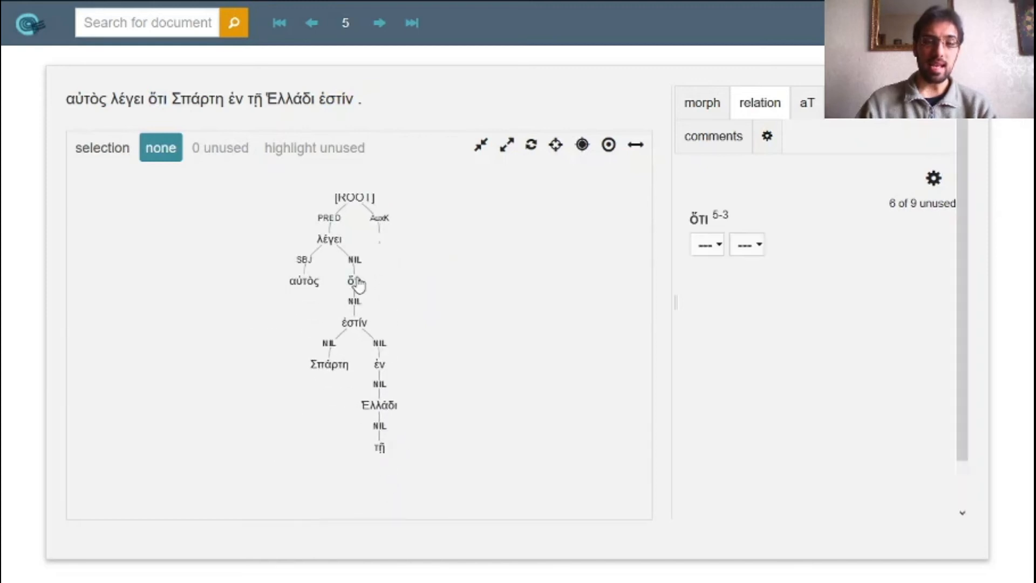
Step: Label the relation of ὅτι as AuxC and that of ἐστίν as OBJ
{"action": "left_click", "coordinate": [354, 281]}
{"action": "left_click", "coordinate": [706, 244]}
{"action": "mouse_move", "coordinate": [749, 402]}
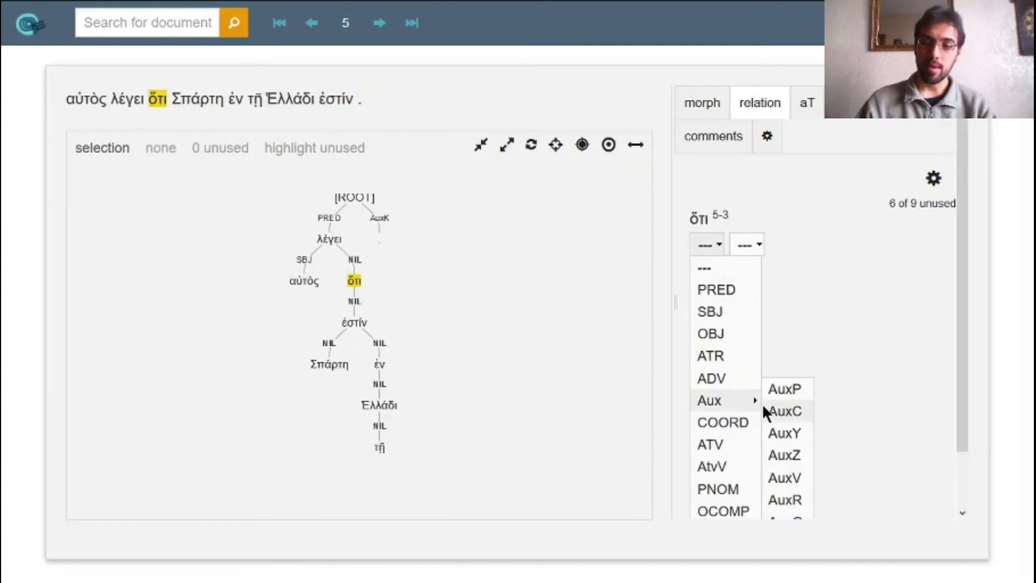
{"action": "left_click", "coordinate": [788, 410]}
{"action": "left_click", "coordinate": [355, 323]}
{"action": "left_click", "coordinate": [707, 245]}
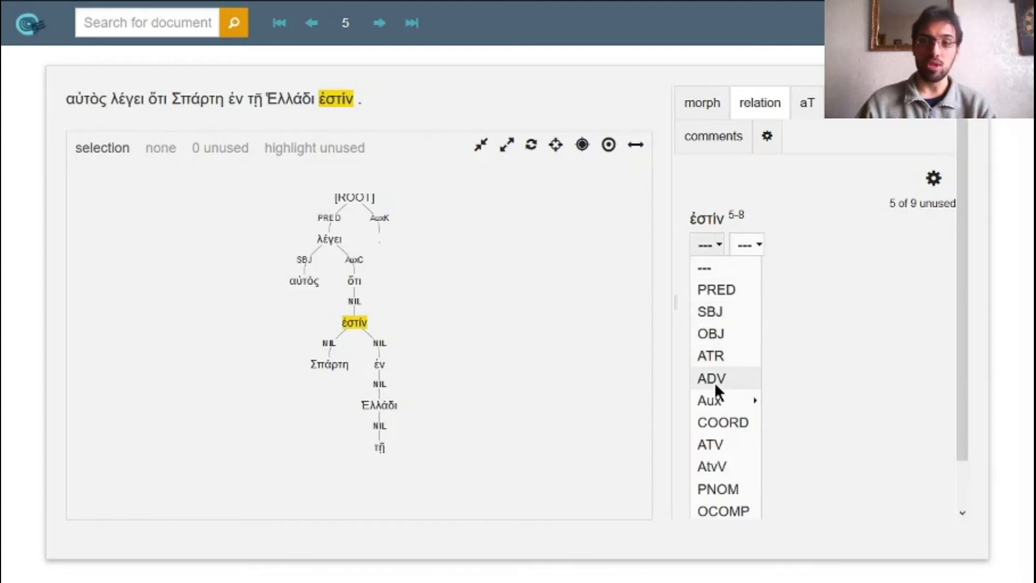
{"action": "left_click", "coordinate": [715, 333]}
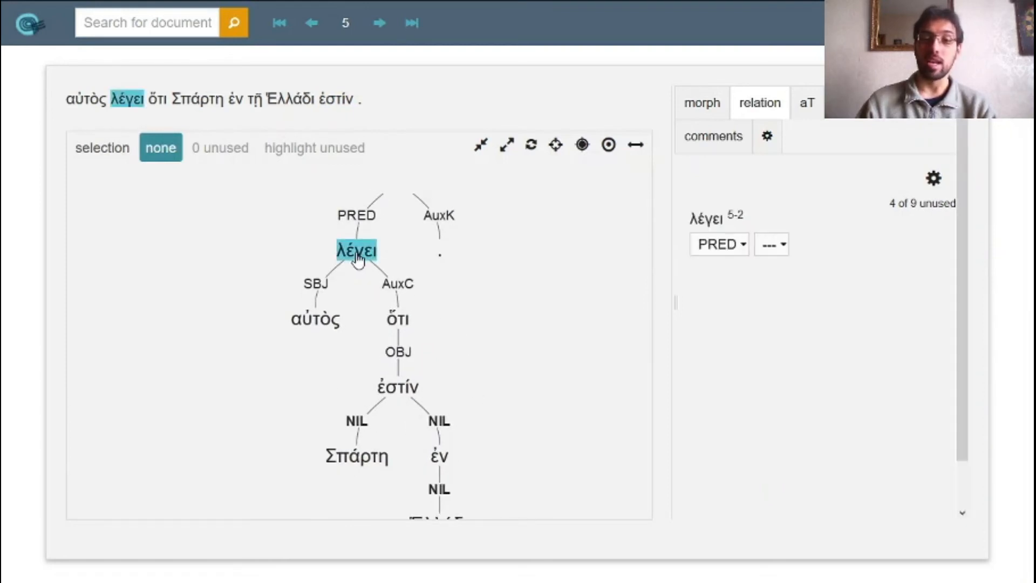
Step: Label the relation of Σπάρτη as SBJ and that of ἐν as AuxP
{"action": "left_click_drag", "start_coordinate": [520, 332], "coordinate": [492, 230]}
{"action": "left_click", "coordinate": [329, 358]}
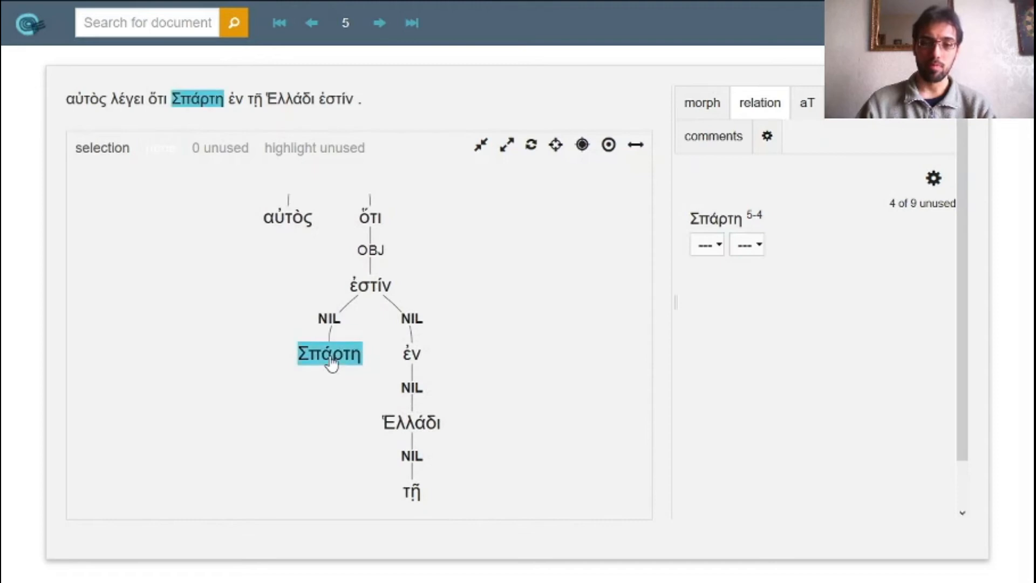
{"action": "left_click", "coordinate": [706, 244]}
{"action": "left_click", "coordinate": [705, 311]}
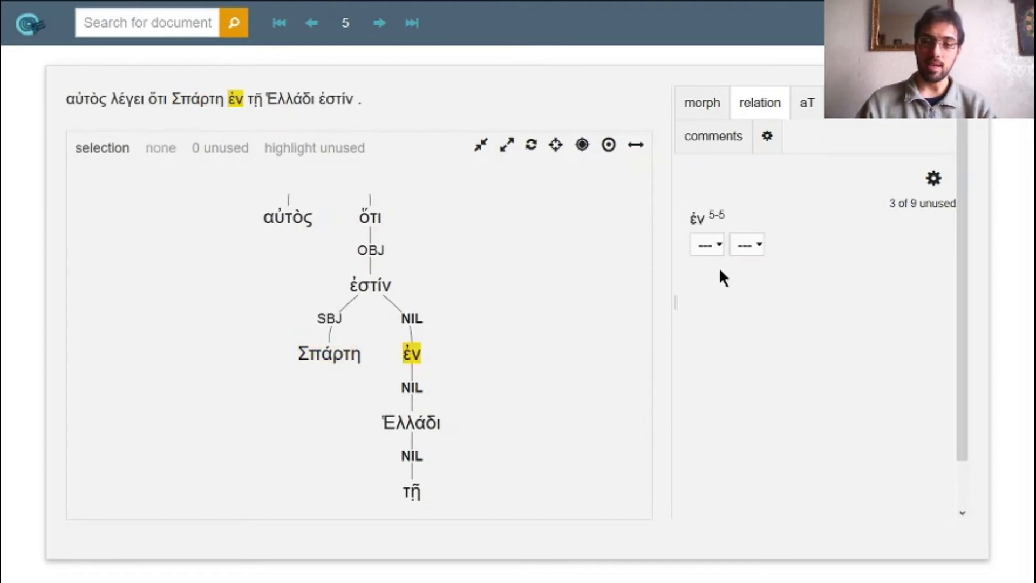
{"action": "left_click", "coordinate": [707, 244]}
{"action": "mouse_move", "coordinate": [728, 406]}
{"action": "left_click", "coordinate": [785, 389]}
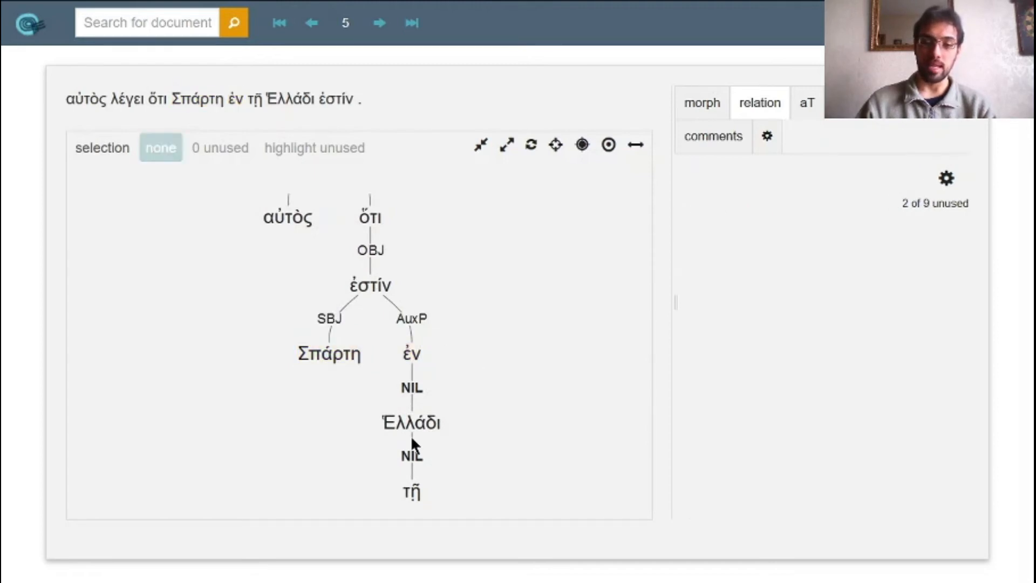
Step: Label the relation of Ἑλλάδι as ADV and that of τῇ as ATR
{"action": "left_click", "coordinate": [411, 423]}
{"action": "left_click", "coordinate": [707, 245]}
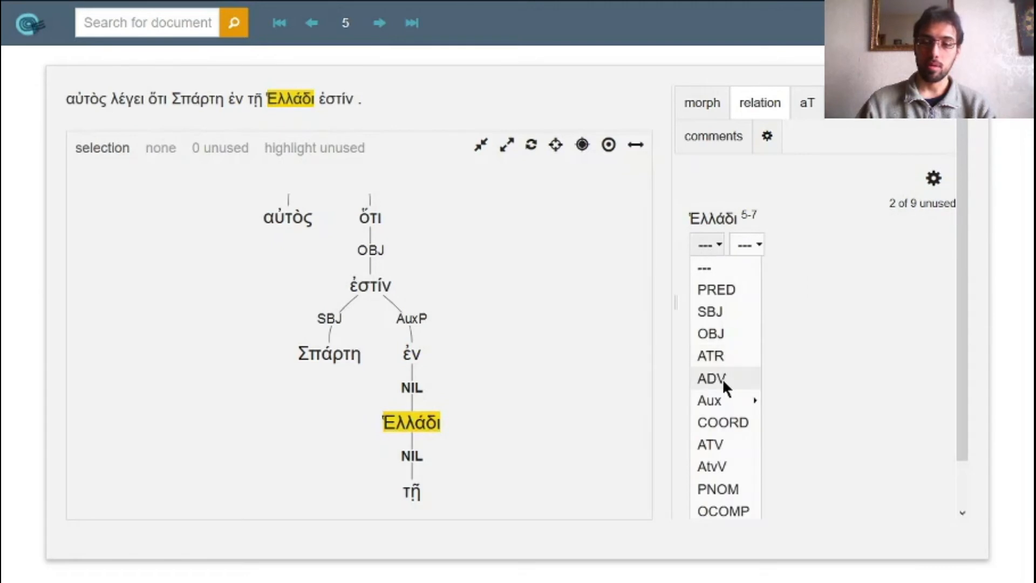
{"action": "left_click", "coordinate": [722, 377]}
{"action": "left_click", "coordinate": [707, 245]}
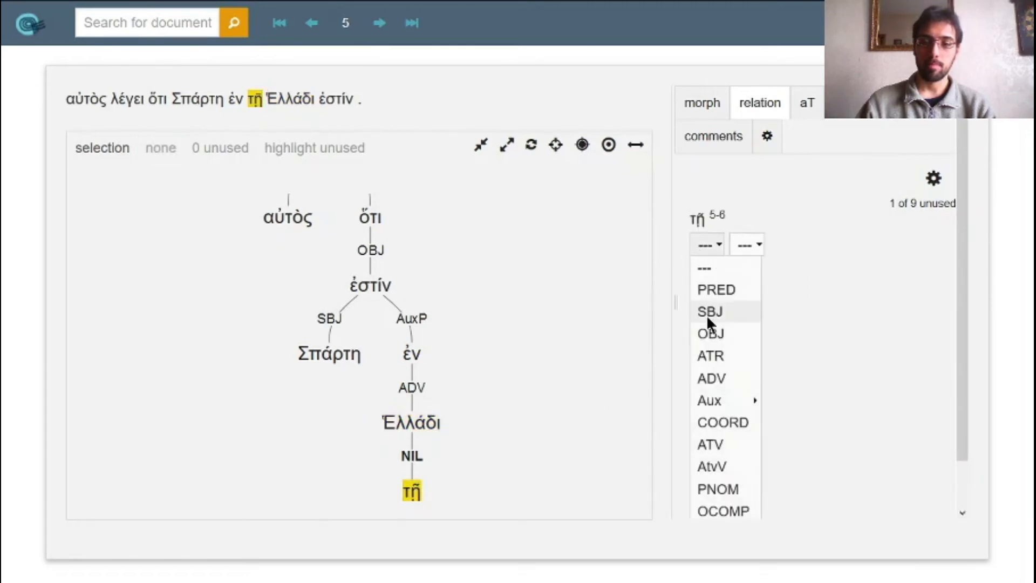
{"action": "left_click", "coordinate": [713, 356]}
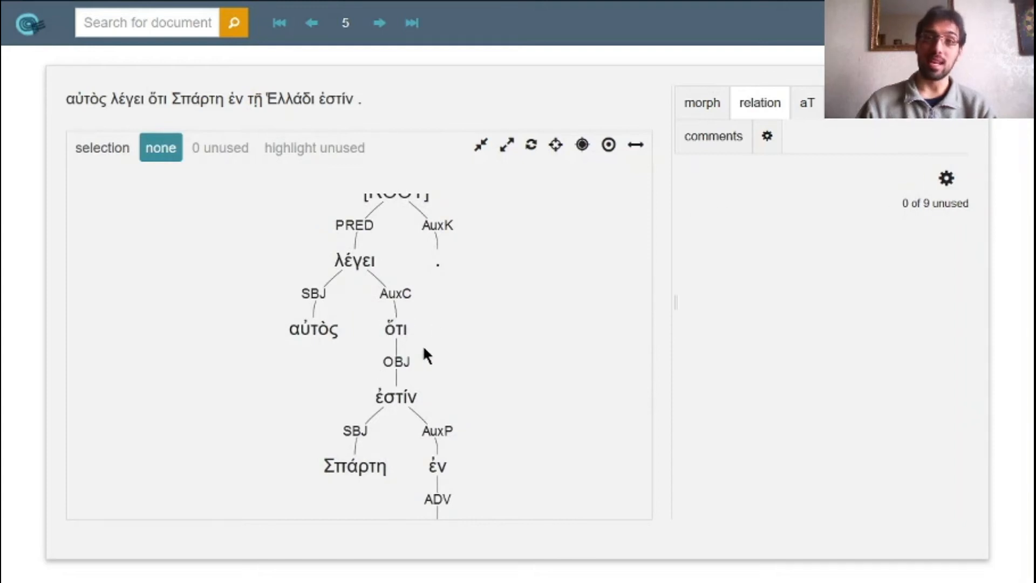
{"action": "left_click", "coordinate": [389, 397]}
{"action": "left_click", "coordinate": [459, 359]}
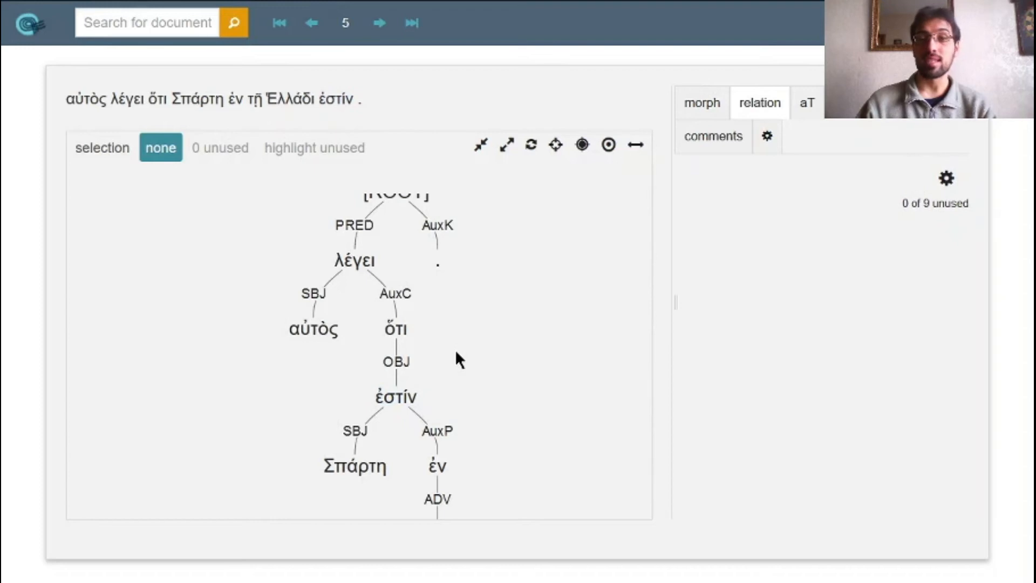
{"action": "scroll", "coordinate": [448, 338], "scroll_direction": "down", "scroll_amount": 3}
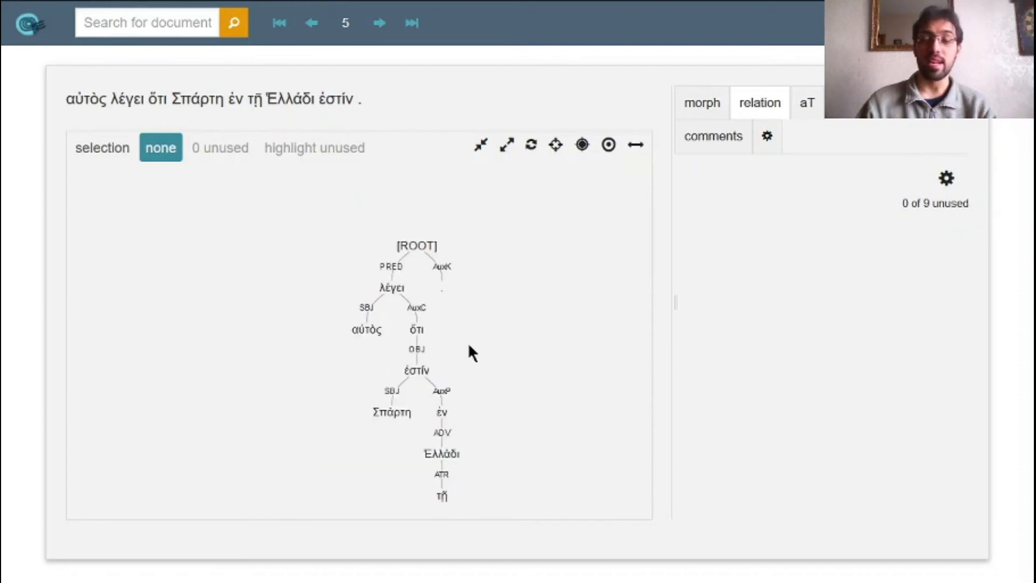
{"action": "left_click", "coordinate": [414, 368]}
{"action": "left_click", "coordinate": [416, 367]}
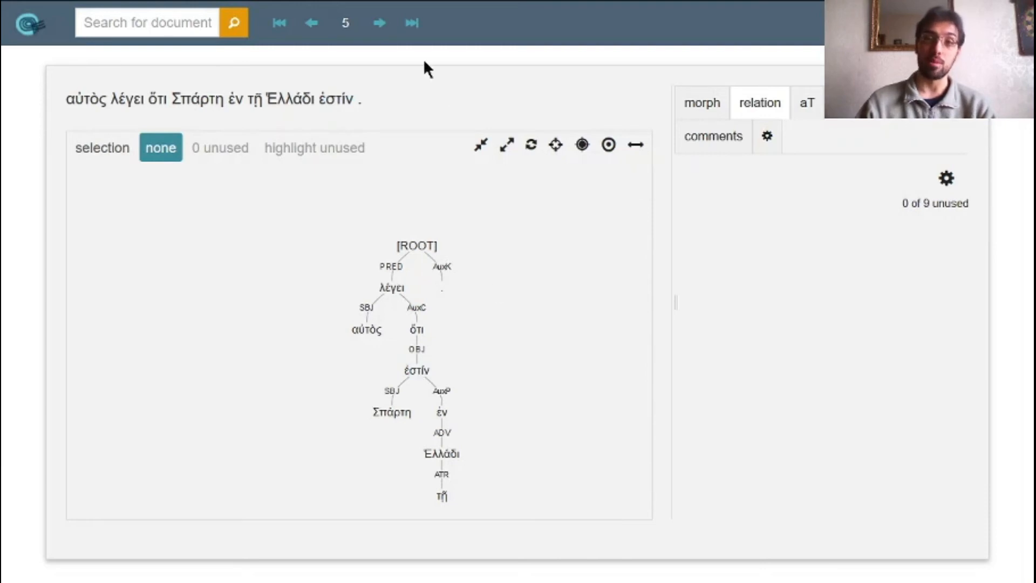
Step: Go to sentence 6, attach Ὁρῶ to the root and label its relation as PRED
{"action": "left_click", "coordinate": [389, 25]}
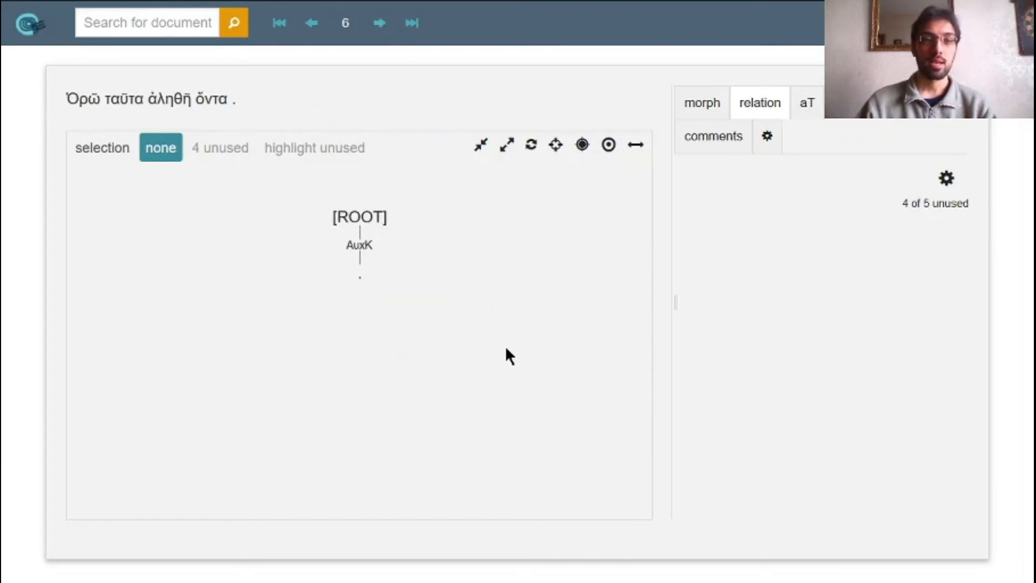
{"action": "left_click", "coordinate": [161, 104]}
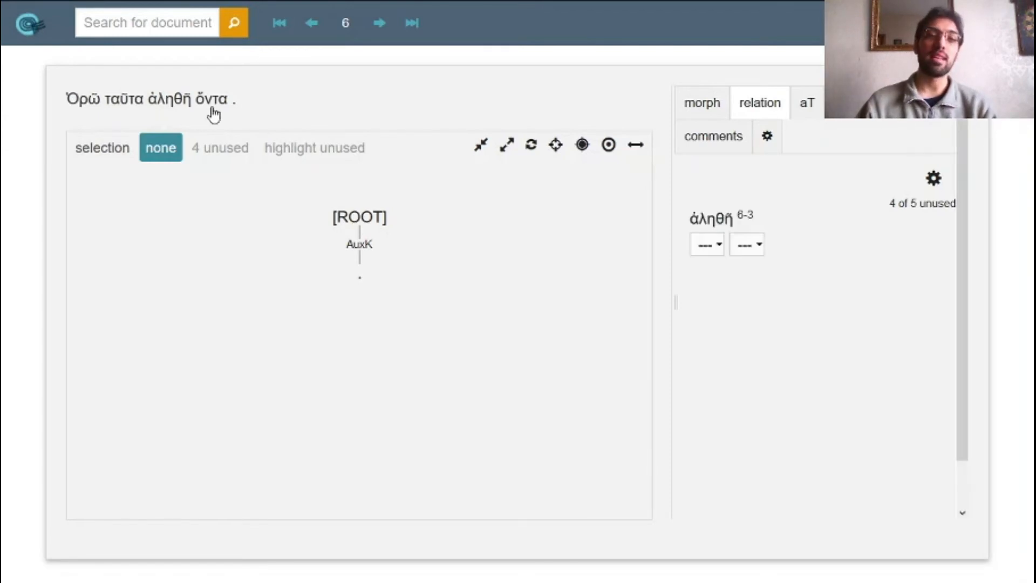
{"action": "left_click", "coordinate": [212, 108]}
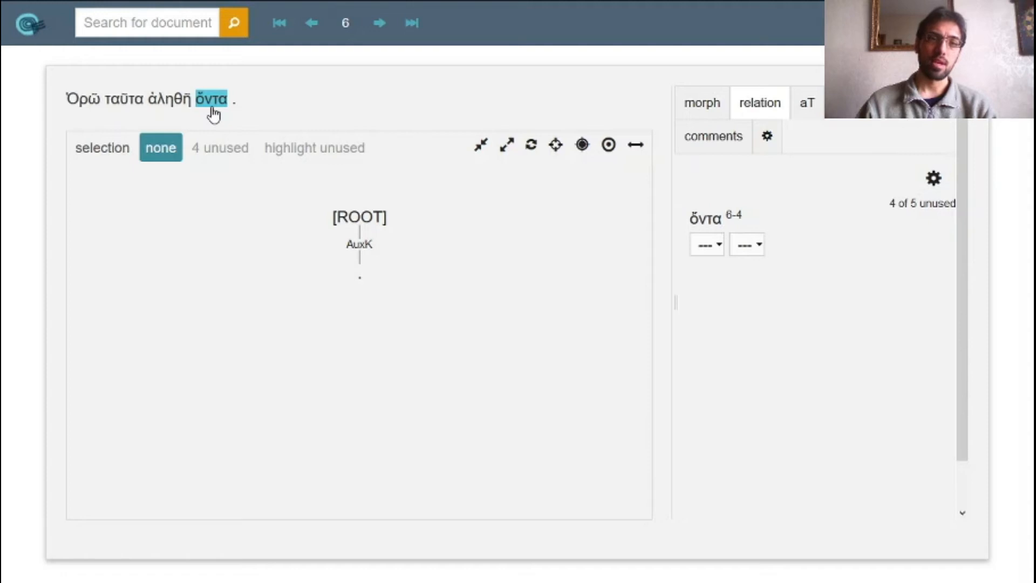
{"action": "left_click", "coordinate": [89, 106]}
{"action": "left_click", "coordinate": [388, 221]}
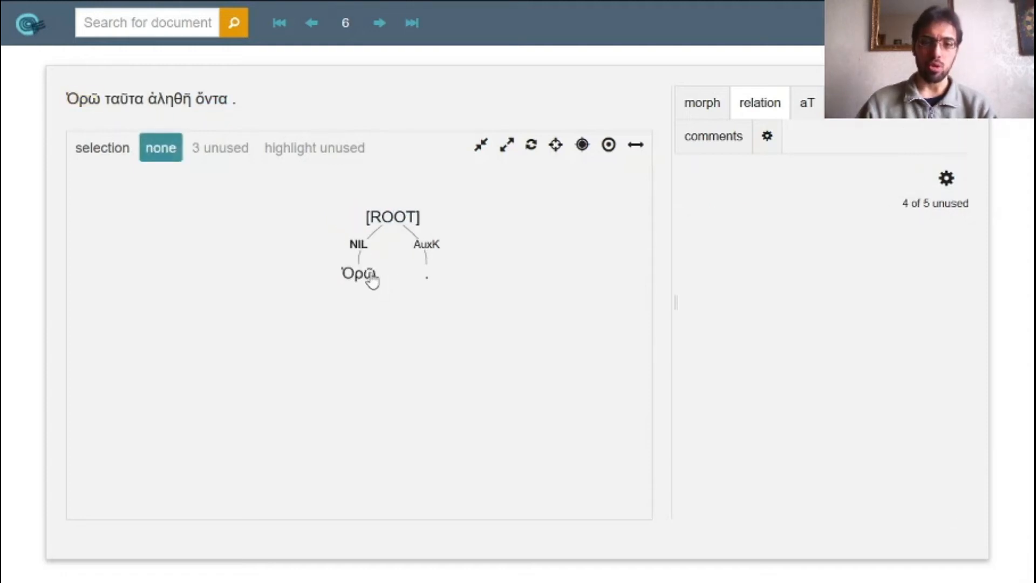
{"action": "left_click", "coordinate": [368, 276]}
{"action": "left_click", "coordinate": [707, 245]}
{"action": "left_click", "coordinate": [713, 290]}
{"action": "left_click", "coordinate": [361, 274]}
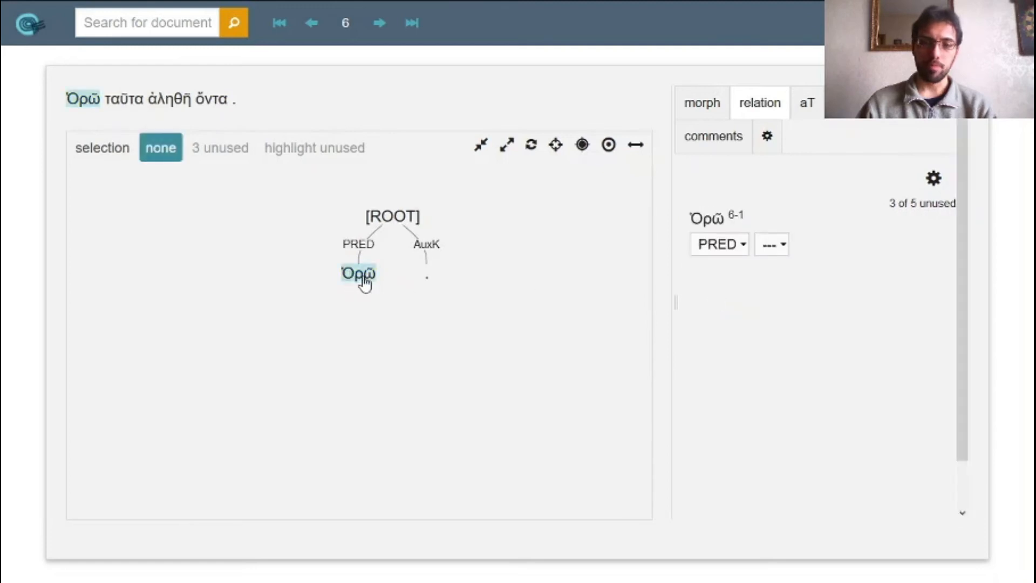
Step: Attach ταῦτα under Ὁρῶ and label its relation as OBJ
{"action": "left_click", "coordinate": [167, 108]}
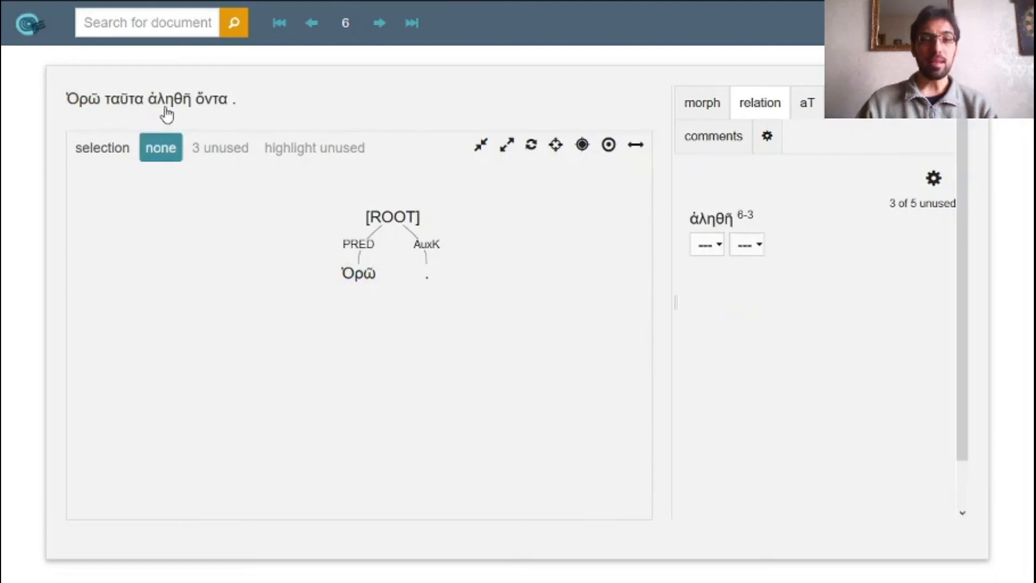
{"action": "left_click", "coordinate": [167, 108]}
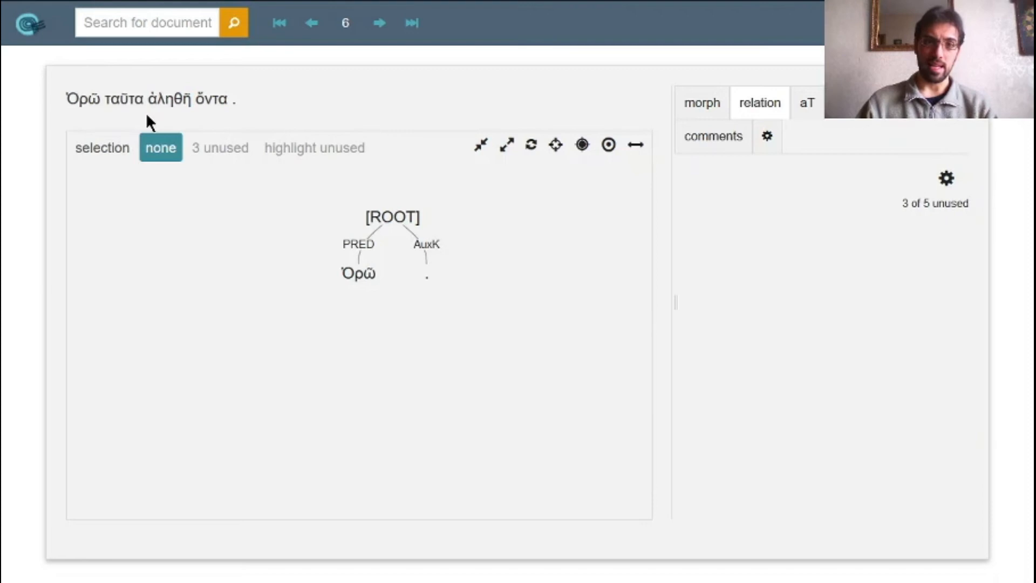
{"action": "left_click", "coordinate": [139, 106]}
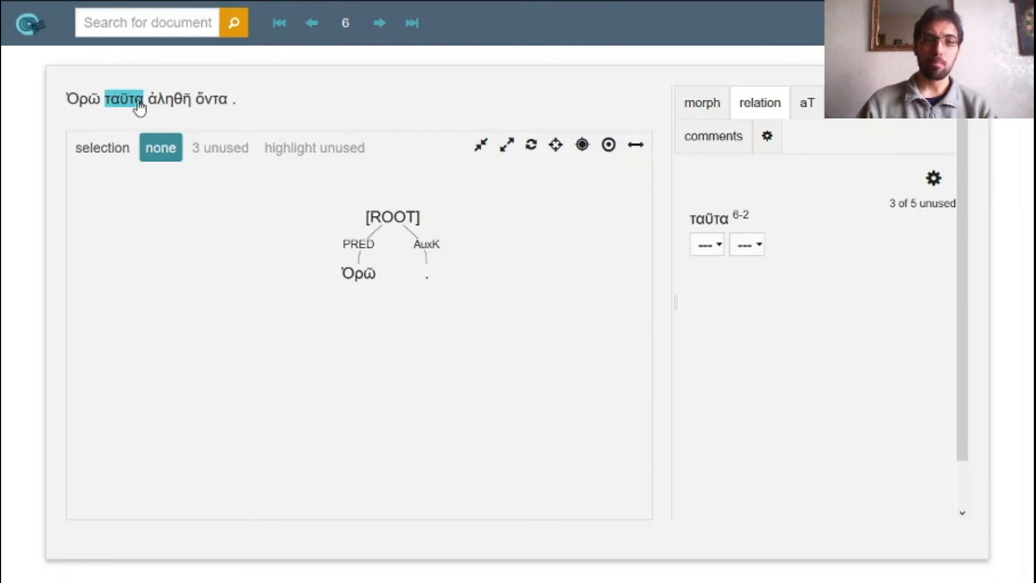
{"action": "left_click", "coordinate": [138, 105]}
{"action": "left_click", "coordinate": [366, 276]}
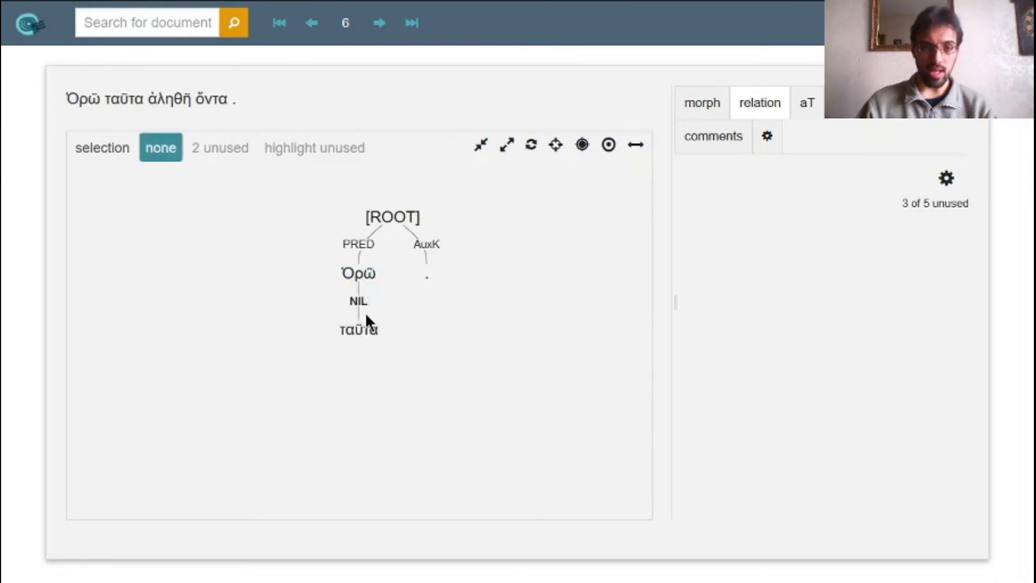
{"action": "left_click", "coordinate": [358, 331]}
{"action": "left_click", "coordinate": [706, 245]}
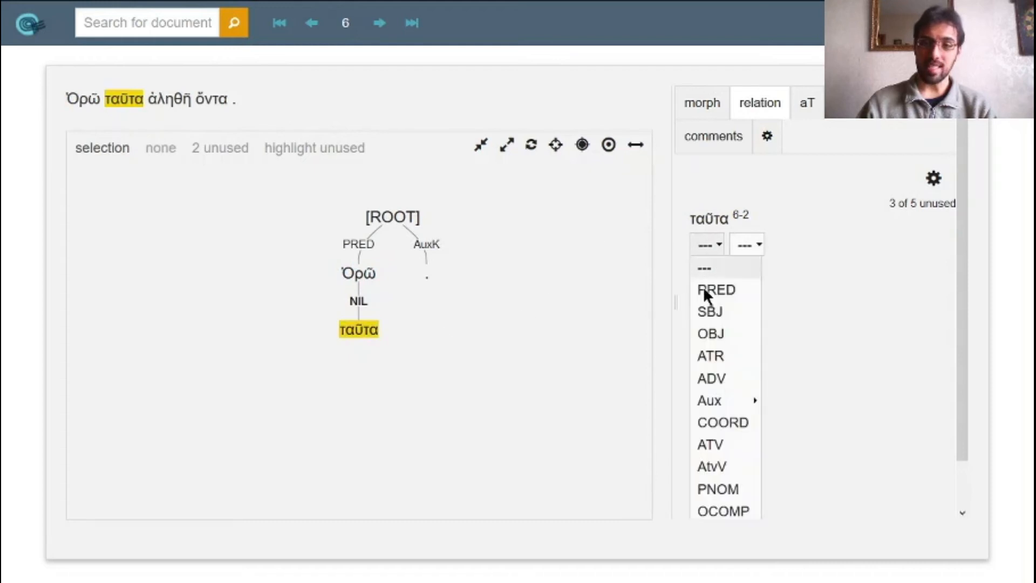
{"action": "left_click", "coordinate": [704, 333]}
Step: Attach ἀληθῆ under ὄντα, and ὄντα under Ὁρῶ
{"action": "left_click", "coordinate": [179, 105]}
{"action": "left_click", "coordinate": [224, 102]}
{"action": "left_click", "coordinate": [222, 105]}
{"action": "left_click", "coordinate": [361, 277]}
Step: Label the relation of ὄντα as OCOMP
{"action": "left_click", "coordinate": [429, 330]}
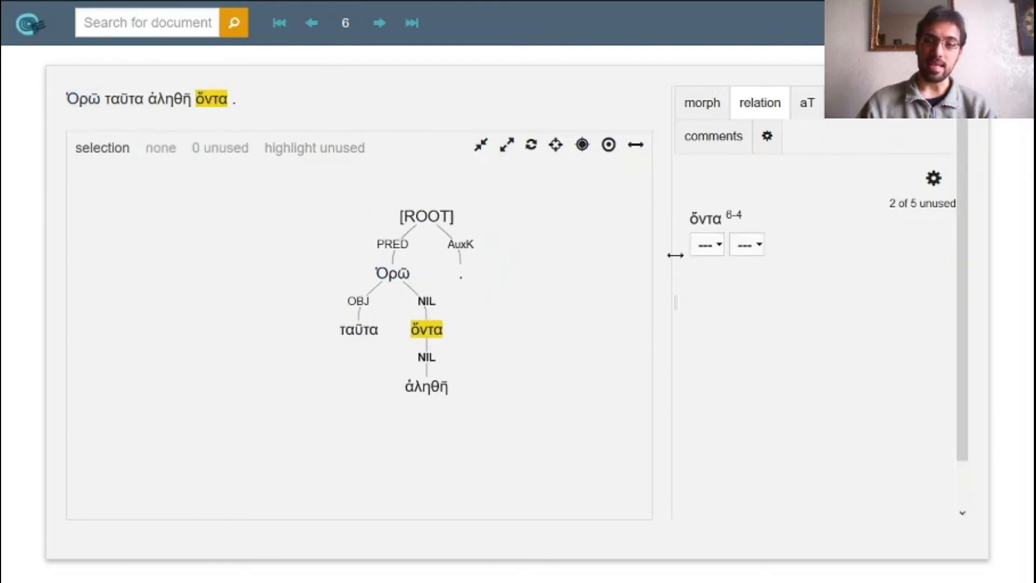
{"action": "left_click", "coordinate": [707, 245]}
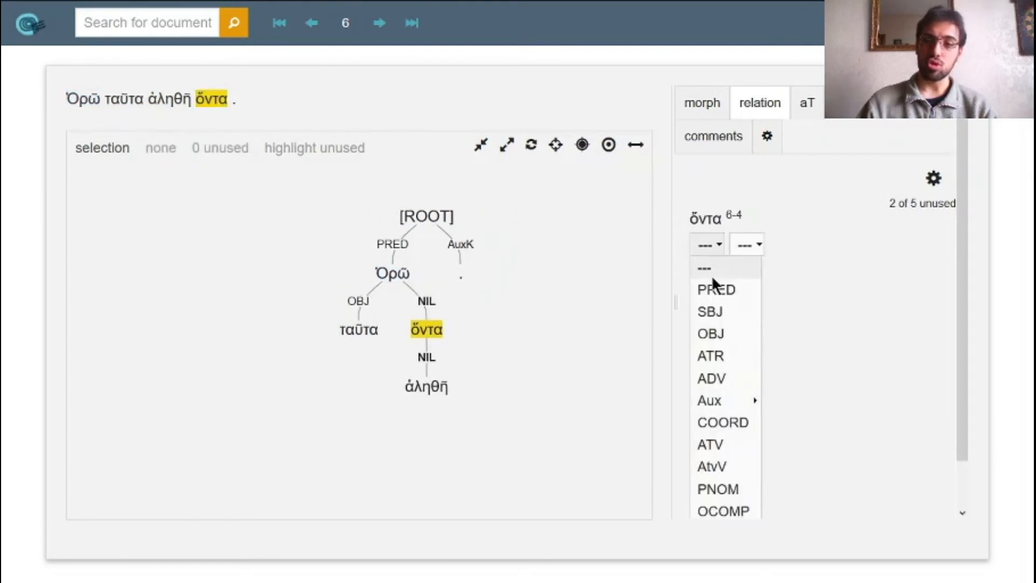
{"action": "left_click", "coordinate": [723, 511]}
Step: Label the relation of ἀληθῆ as ATV
{"action": "left_click", "coordinate": [432, 384]}
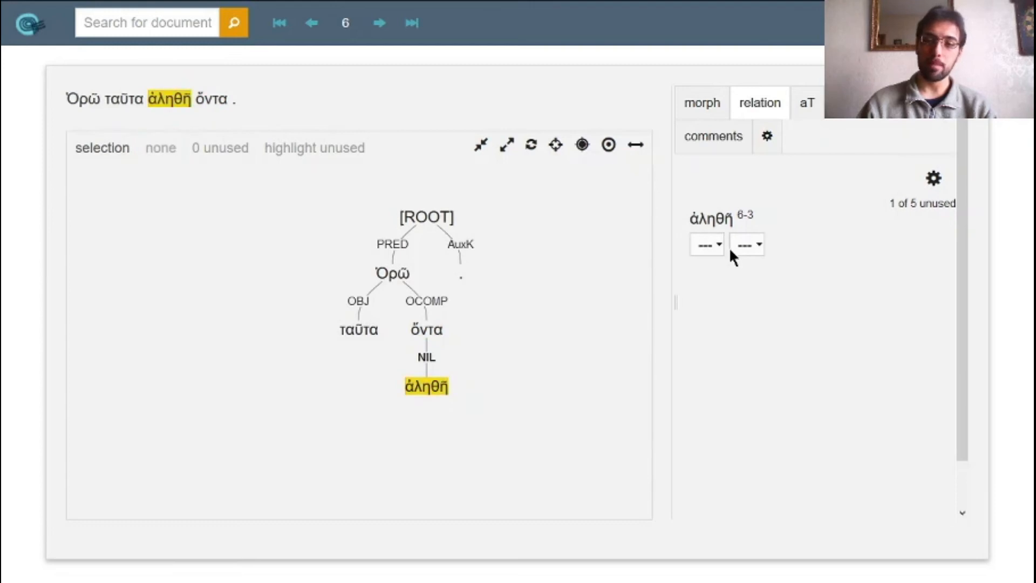
{"action": "left_click", "coordinate": [712, 246]}
{"action": "mouse_move", "coordinate": [722, 401]}
{"action": "left_click", "coordinate": [718, 450]}
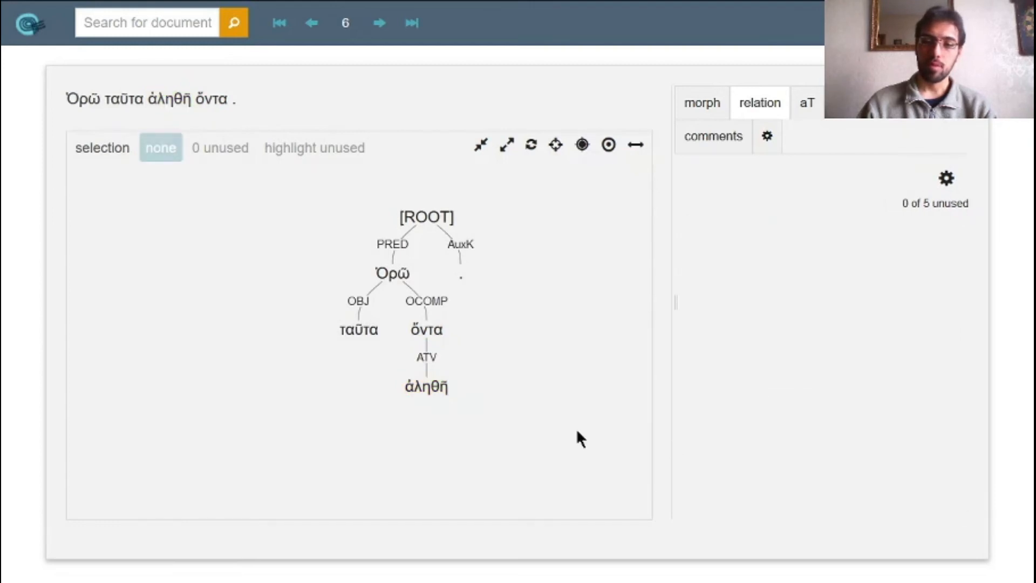
Step: Reattach ταῦτα under ὄντα and change its relation label to SBJ
{"action": "left_click", "coordinate": [427, 331]}
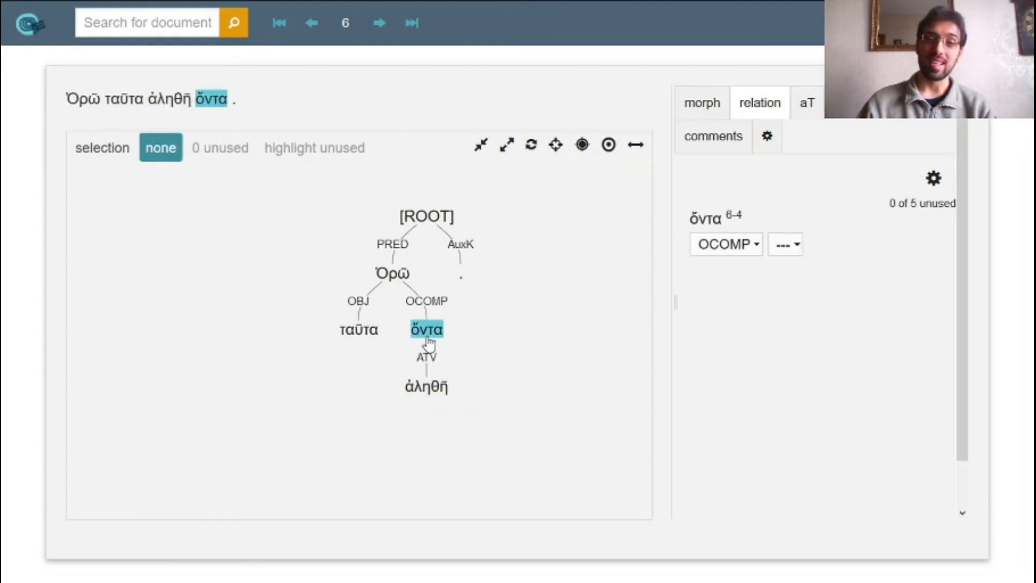
{"action": "left_click", "coordinate": [431, 336]}
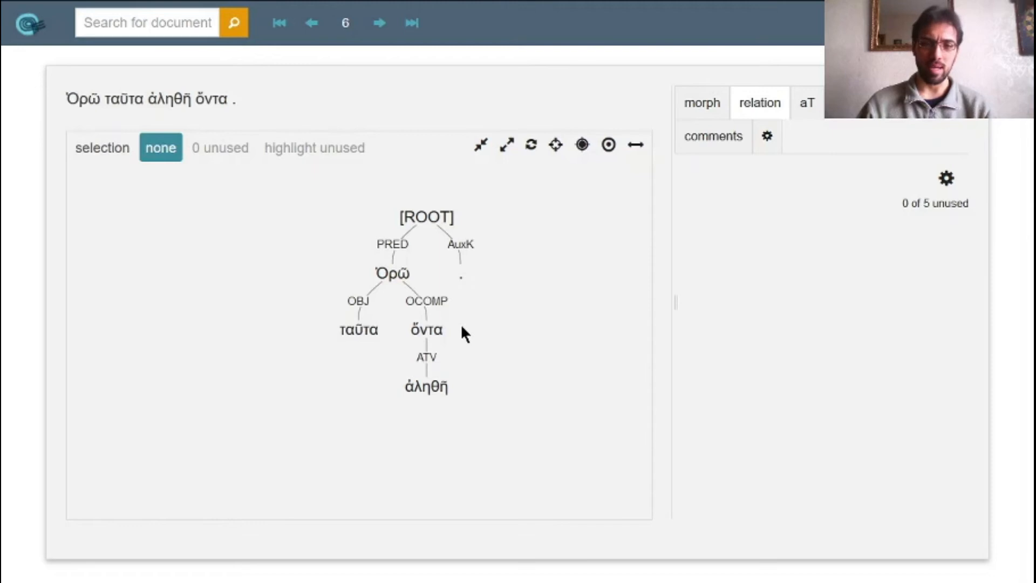
{"action": "left_click", "coordinate": [372, 331]}
{"action": "left_click", "coordinate": [431, 339], "text": "ctrl"}
{"action": "left_click", "coordinate": [430, 339]}
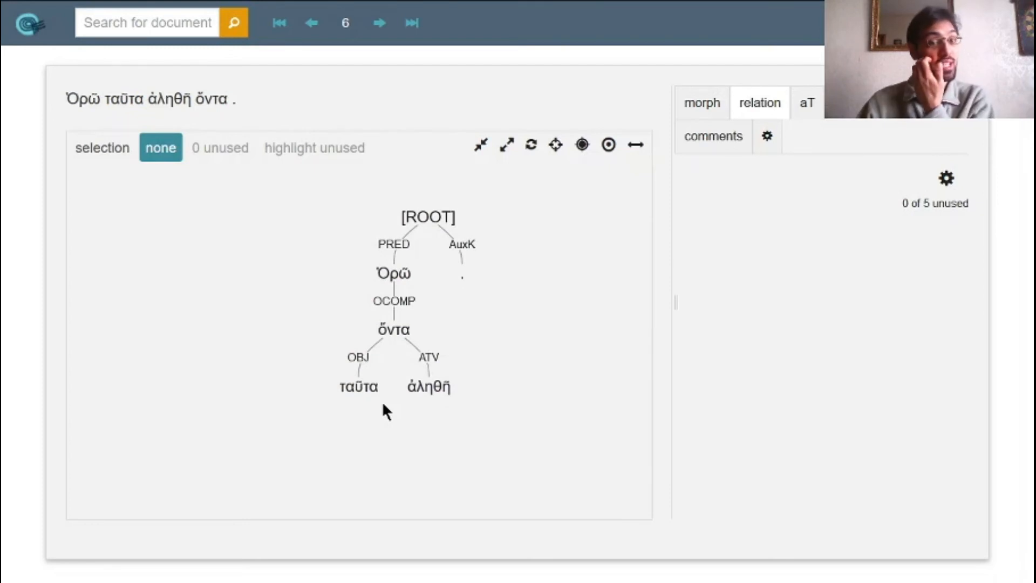
{"action": "left_click", "coordinate": [373, 394]}
{"action": "left_click", "coordinate": [699, 242]}
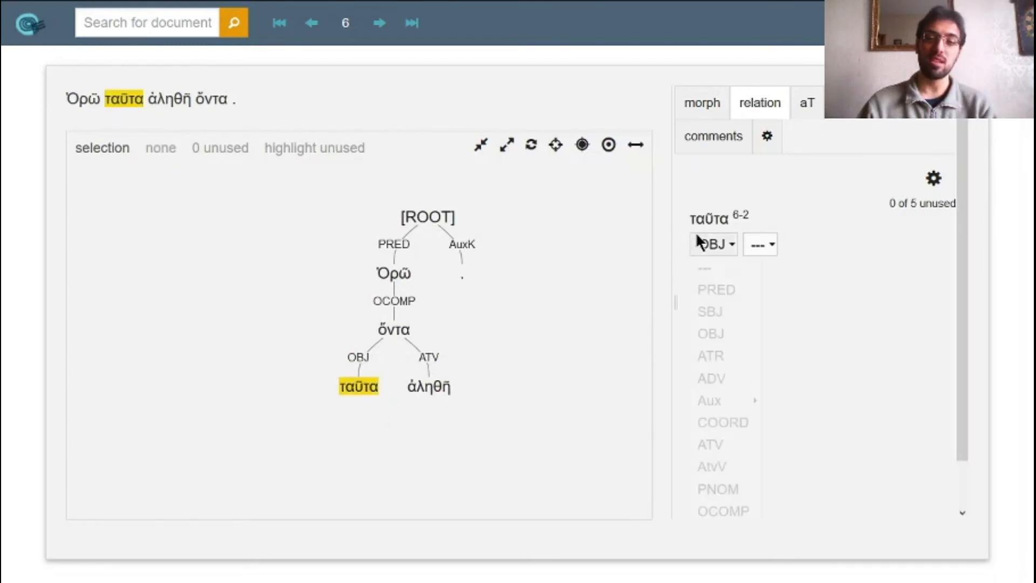
{"action": "left_click", "coordinate": [703, 311]}
Step: Change the relation label of ὄντα to OBJ
{"action": "left_click", "coordinate": [396, 330]}
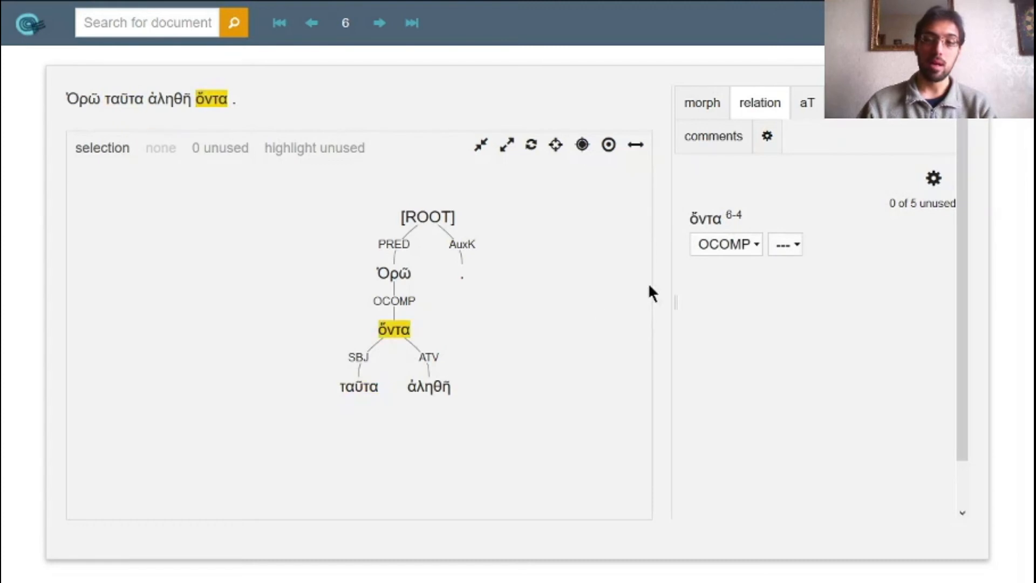
{"action": "left_click", "coordinate": [707, 247]}
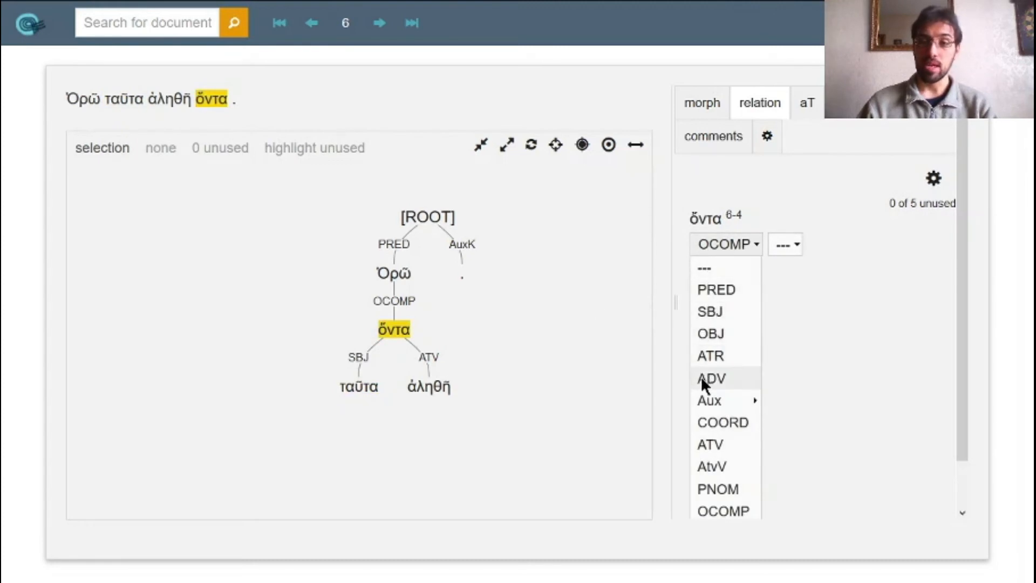
{"action": "left_click", "coordinate": [704, 332]}
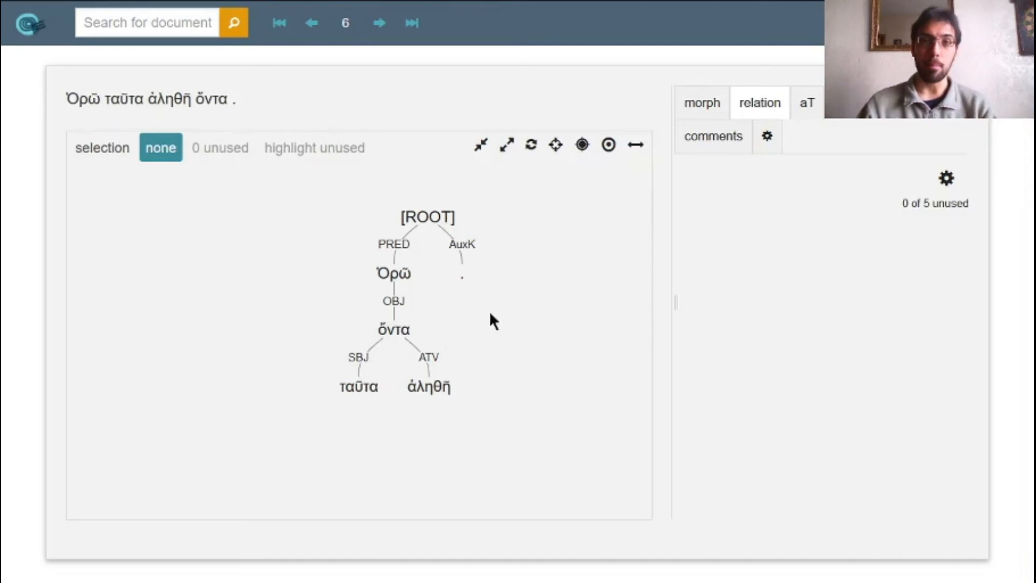
Step: Go to sentence 7, attach Ἐρωτῶ to the root and label its relation as PRED
{"action": "left_click", "coordinate": [381, 23]}
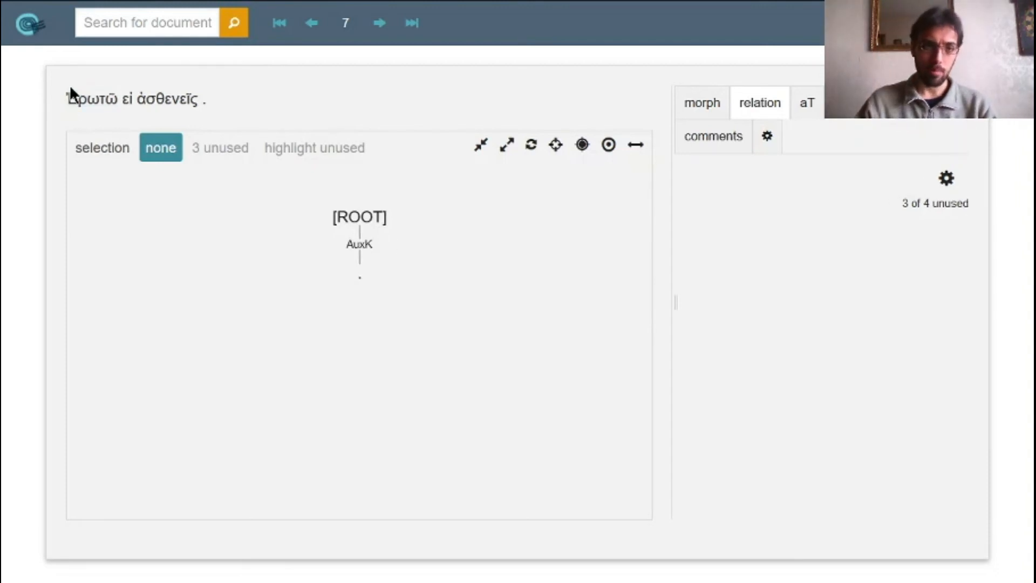
{"action": "left_click", "coordinate": [76, 99]}
{"action": "left_click", "coordinate": [348, 217]}
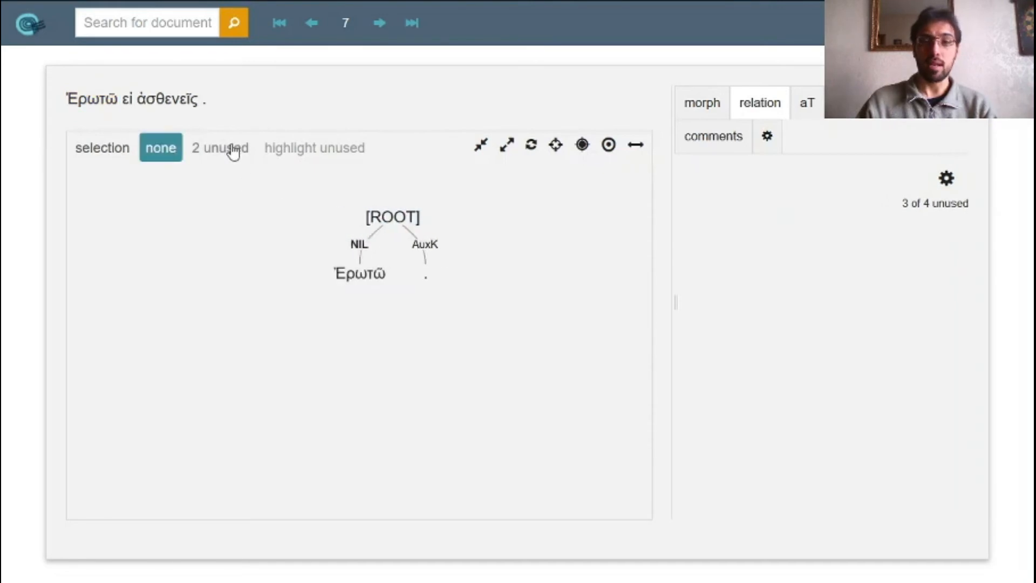
{"action": "left_click", "coordinate": [346, 280]}
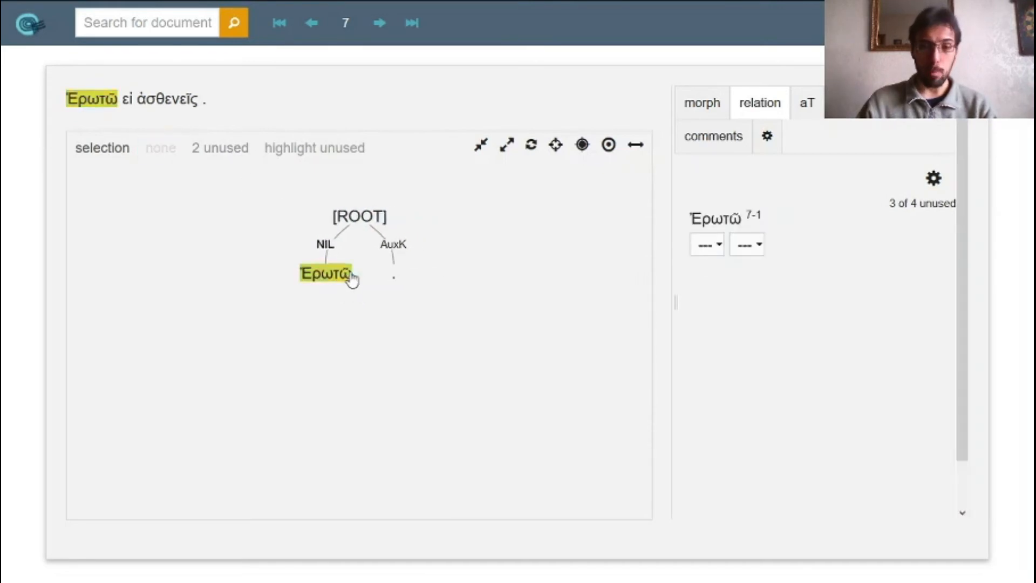
{"action": "left_click", "coordinate": [707, 245]}
{"action": "left_click", "coordinate": [709, 297]}
{"action": "left_click", "coordinate": [160, 151]}
Step: Attach εἰ under Ἐρωτῶ, and ἀσθενεῖς under εἰ
{"action": "left_click", "coordinate": [127, 99]}
{"action": "left_click", "coordinate": [323, 276]}
{"action": "left_click", "coordinate": [168, 100]}
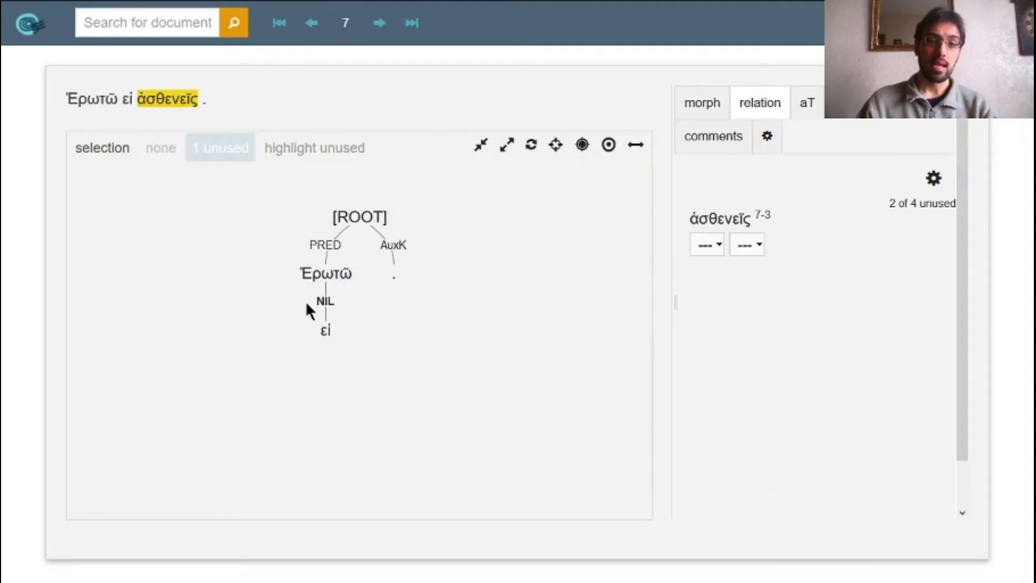
{"action": "left_click", "coordinate": [327, 338]}
Step: Label the relation of εἰ as AuxC and that of ἀσθενεῖς as OBJ
{"action": "left_click", "coordinate": [325, 329]}
{"action": "left_click", "coordinate": [706, 244]}
{"action": "mouse_move", "coordinate": [713, 402]}
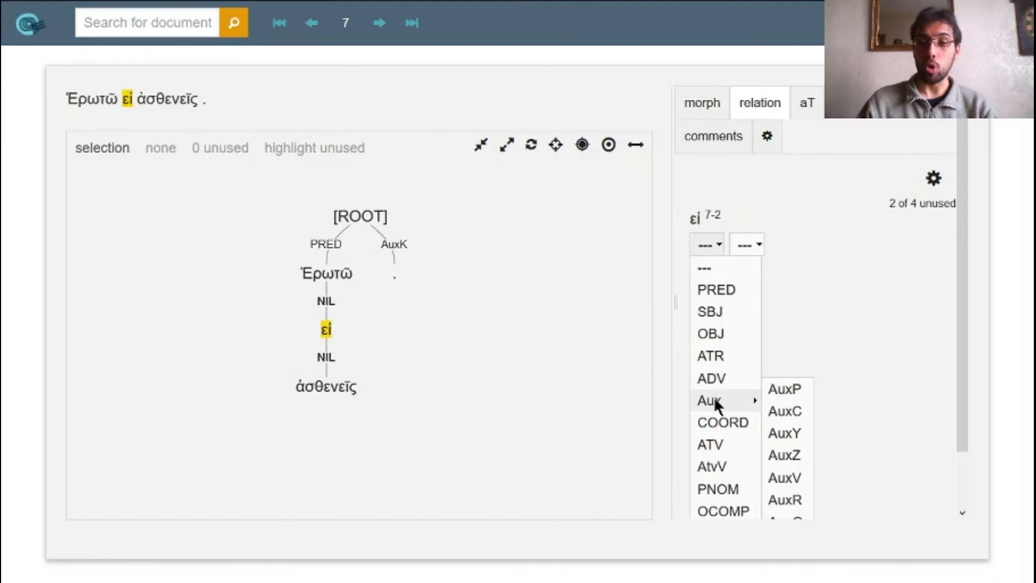
{"action": "left_click", "coordinate": [783, 409]}
{"action": "left_click", "coordinate": [346, 387]}
{"action": "left_click", "coordinate": [706, 244]}
{"action": "left_click", "coordinate": [714, 333]}
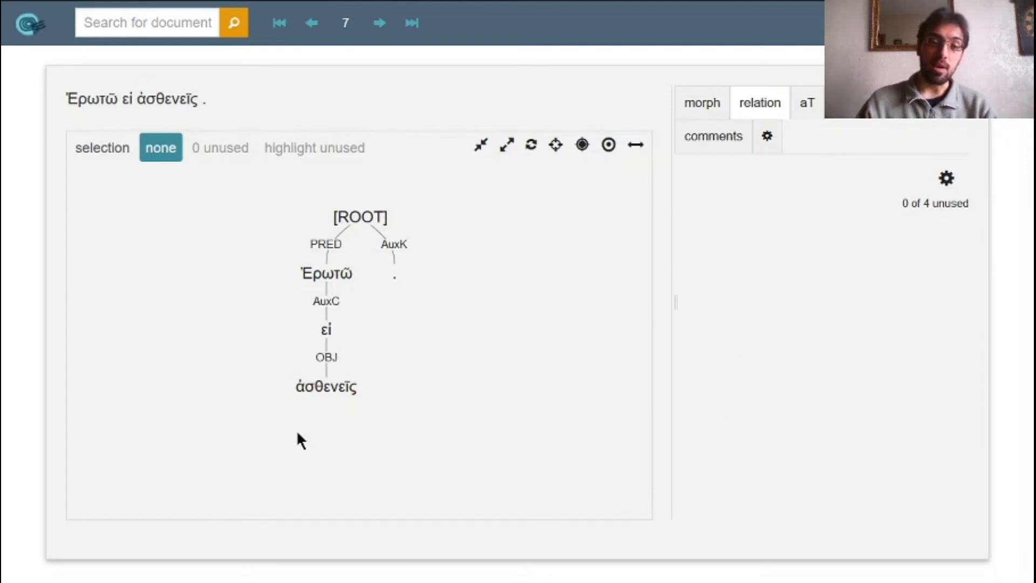
{"action": "left_click", "coordinate": [347, 276]}
{"action": "left_click", "coordinate": [351, 281]}
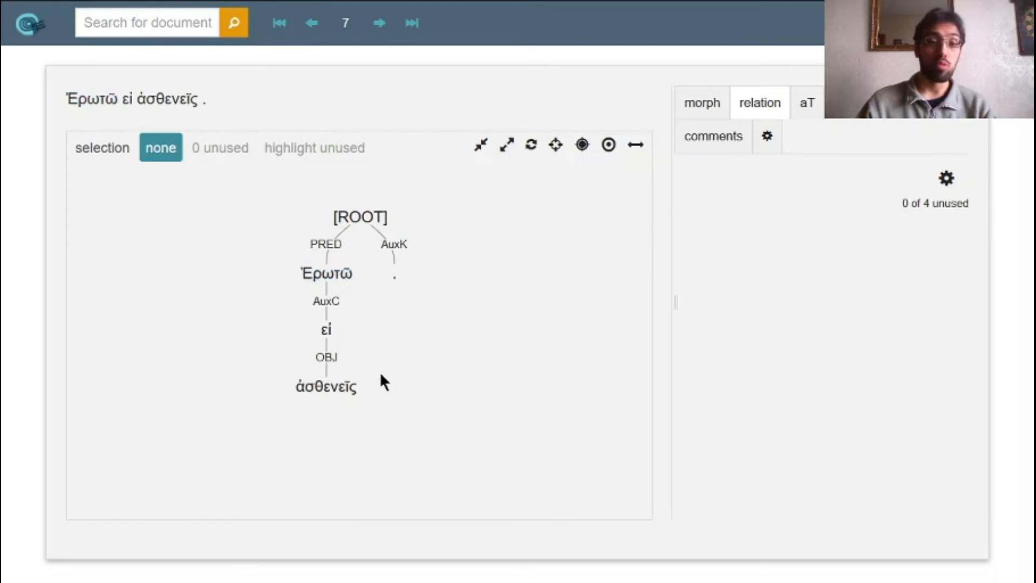
{"action": "left_click", "coordinate": [345, 390]}
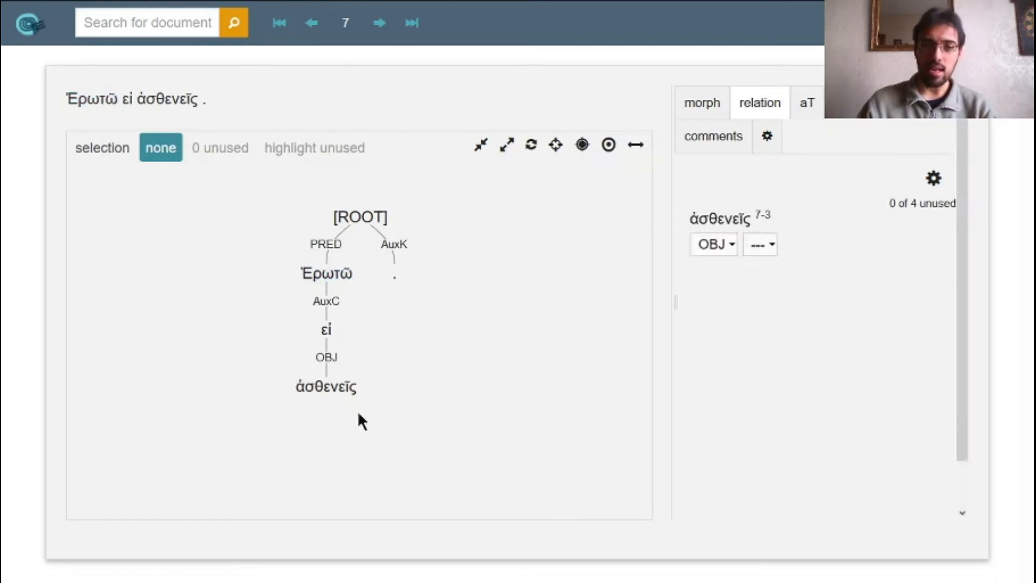
{"action": "left_click", "coordinate": [357, 410]}
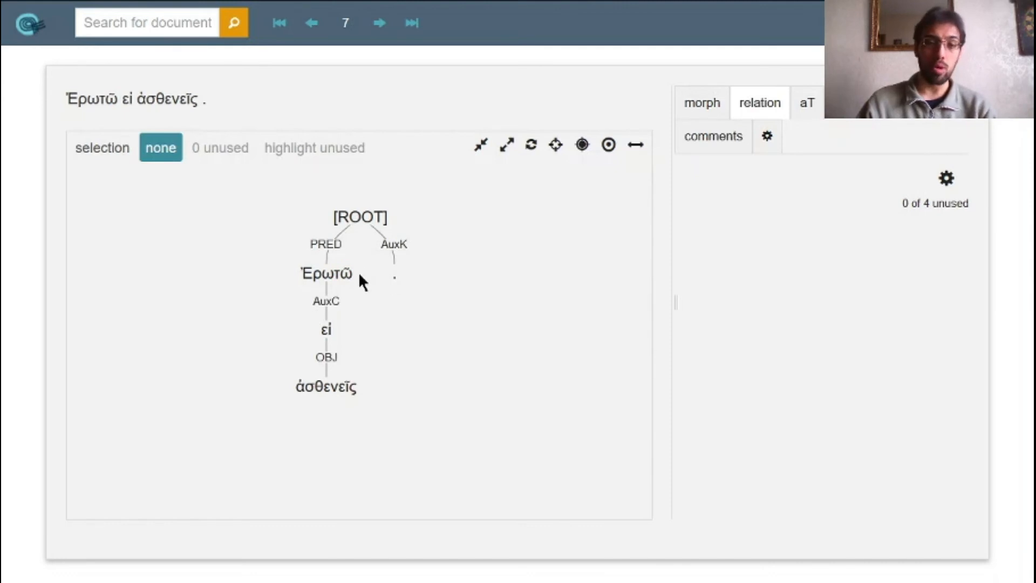
Step: Go to sentence 8, attach ἐρωτῶ to the root and label its relation as PRED
{"action": "left_click", "coordinate": [378, 24]}
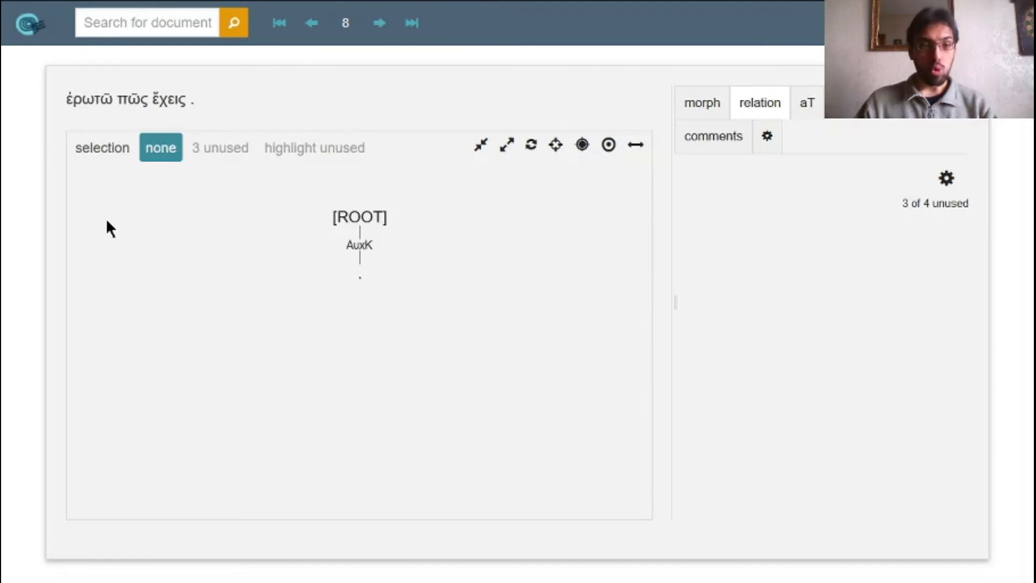
{"action": "left_click", "coordinate": [137, 105]}
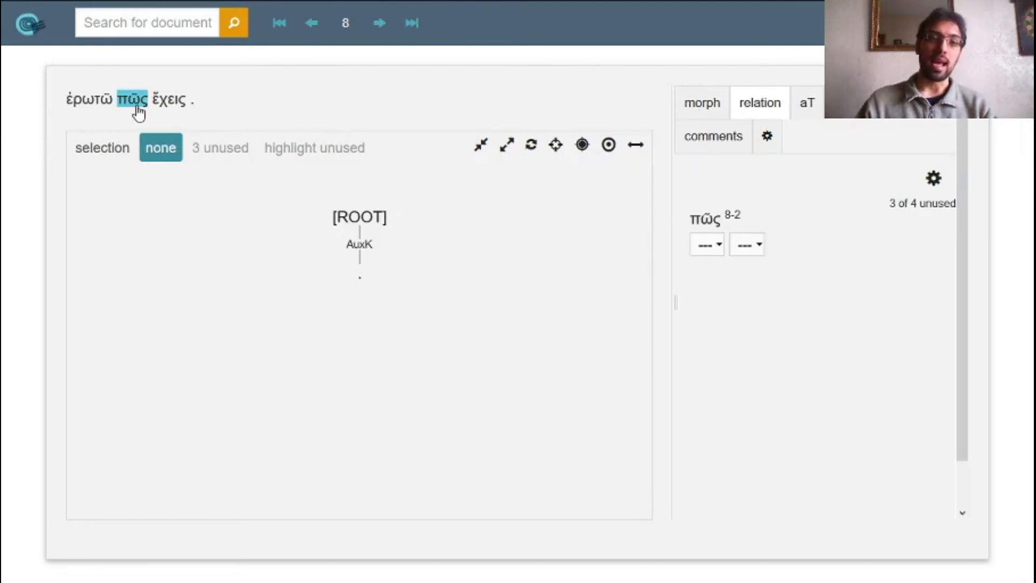
{"action": "left_click", "coordinate": [167, 106]}
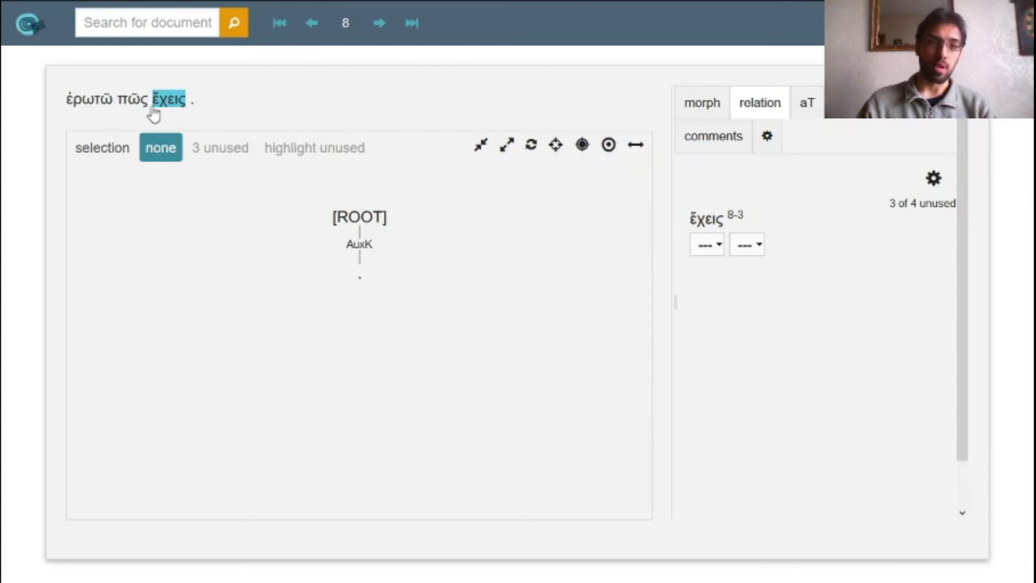
{"action": "left_click", "coordinate": [92, 108]}
{"action": "left_click", "coordinate": [356, 218]}
{"action": "left_click", "coordinate": [348, 276]}
{"action": "left_click", "coordinate": [746, 245]}
{"action": "left_click", "coordinate": [708, 245]}
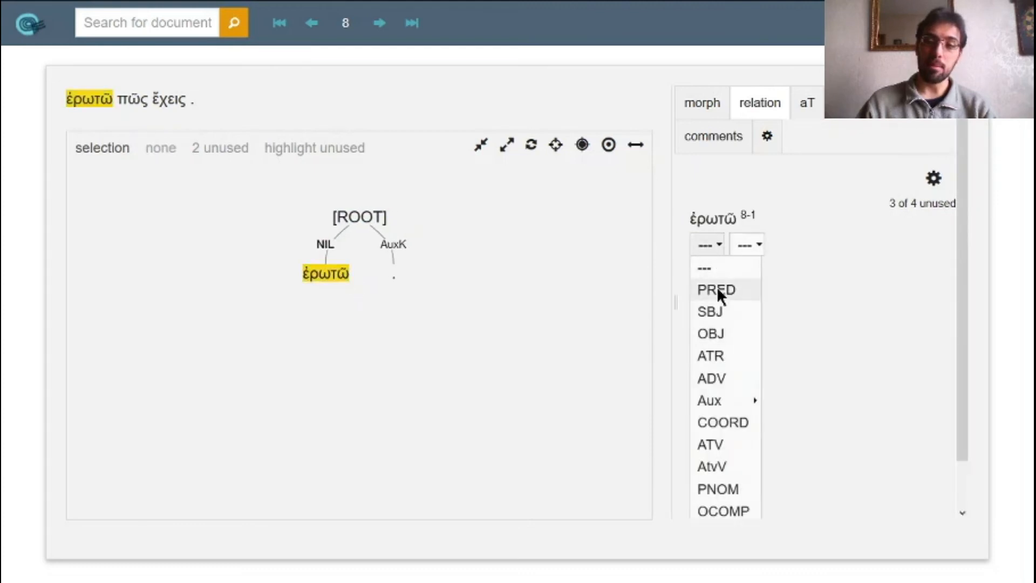
{"action": "left_click", "coordinate": [716, 290]}
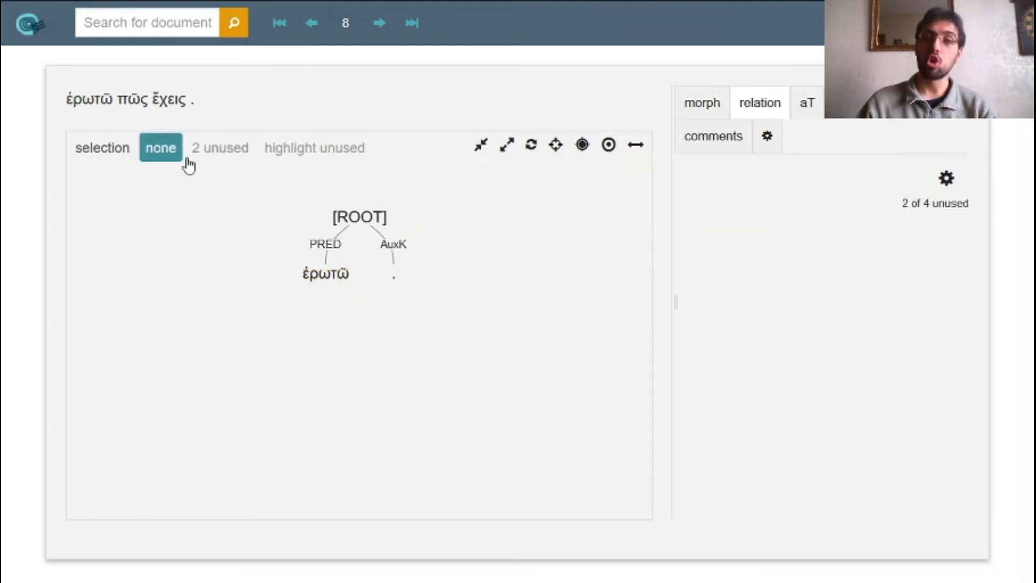
Step: Attach πῶς under ἔχεις, and ἔχεις under ἐρωτῶ
{"action": "left_click", "coordinate": [135, 103]}
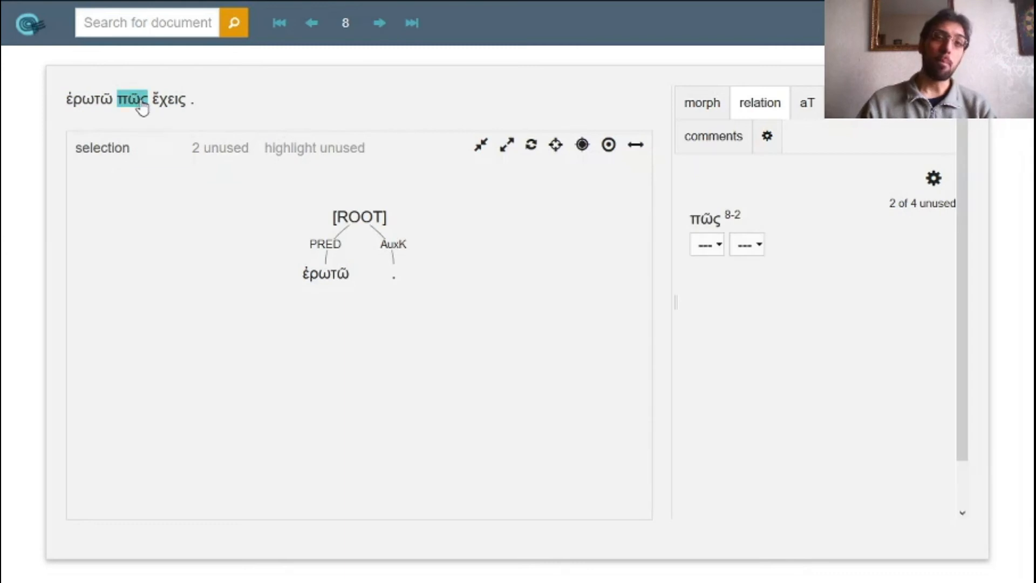
{"action": "left_click", "coordinate": [161, 102]}
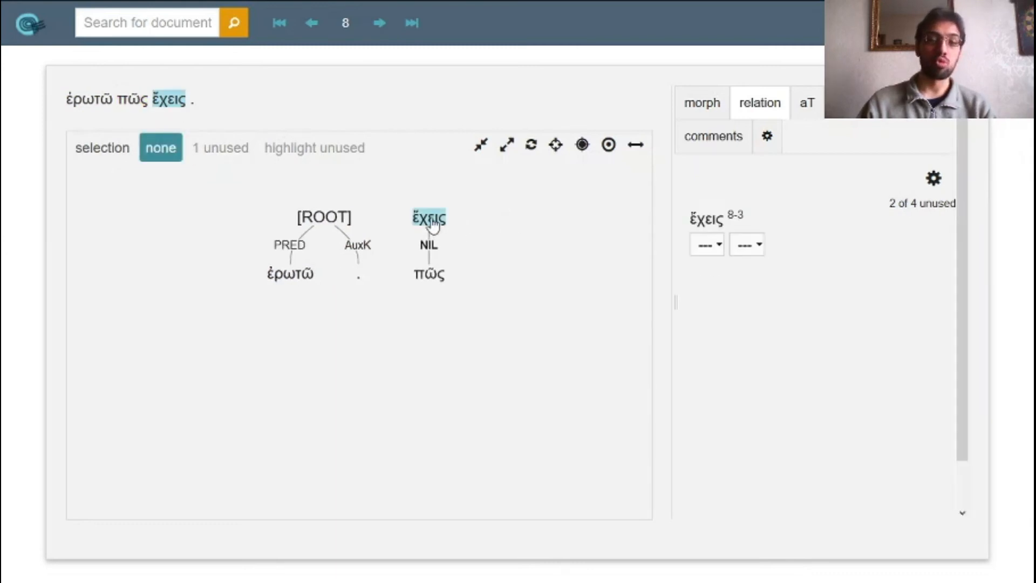
{"action": "left_click", "coordinate": [303, 281]}
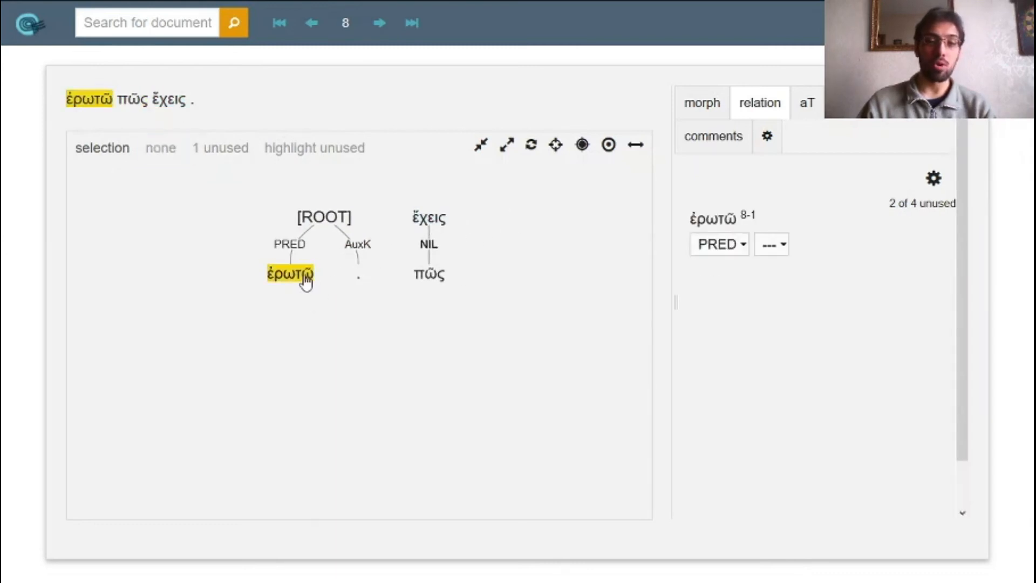
{"action": "left_click", "coordinate": [302, 282]}
{"action": "left_click", "coordinate": [428, 218]}
{"action": "left_click", "coordinate": [291, 274]}
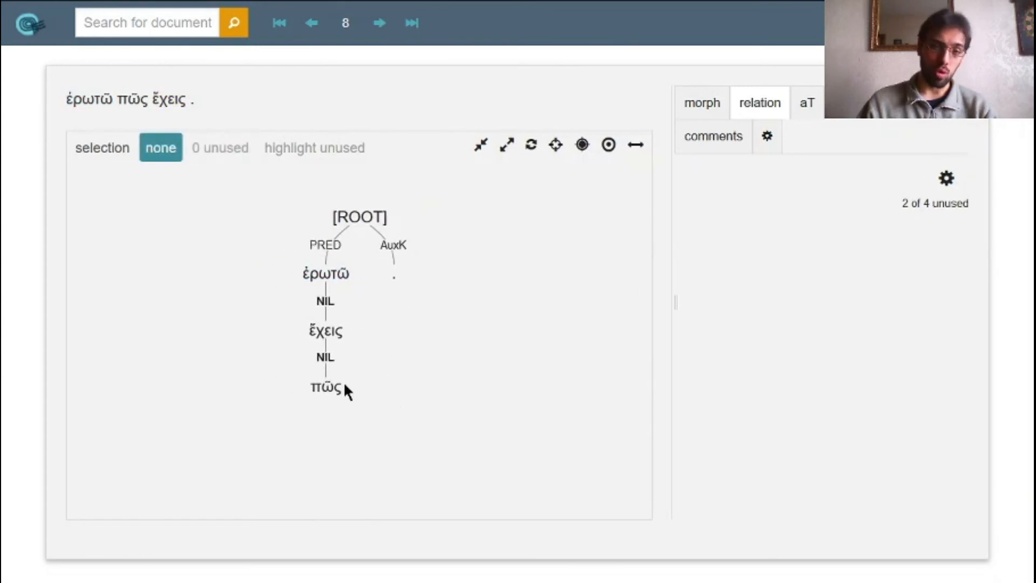
Step: Label the relation of ἔχεις as OBJ and that of πῶς as ADV
{"action": "left_click", "coordinate": [328, 329]}
{"action": "left_click", "coordinate": [715, 250]}
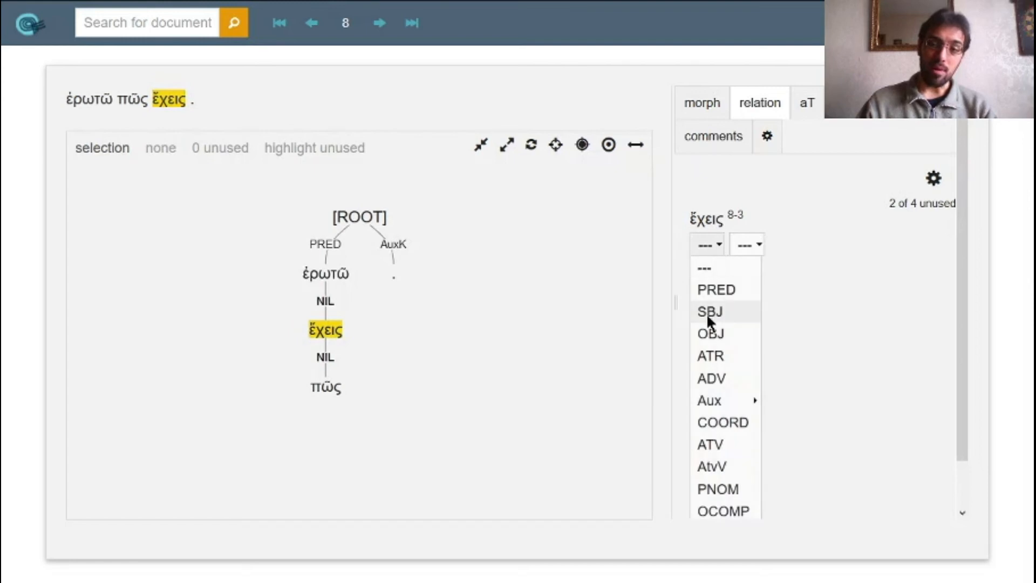
{"action": "left_click", "coordinate": [708, 330]}
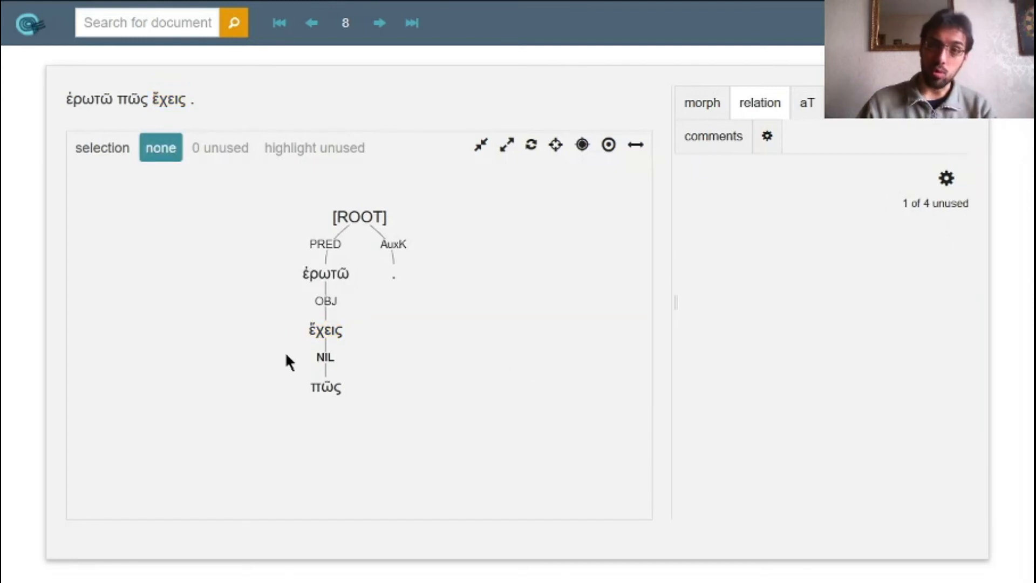
{"action": "left_click", "coordinate": [343, 337]}
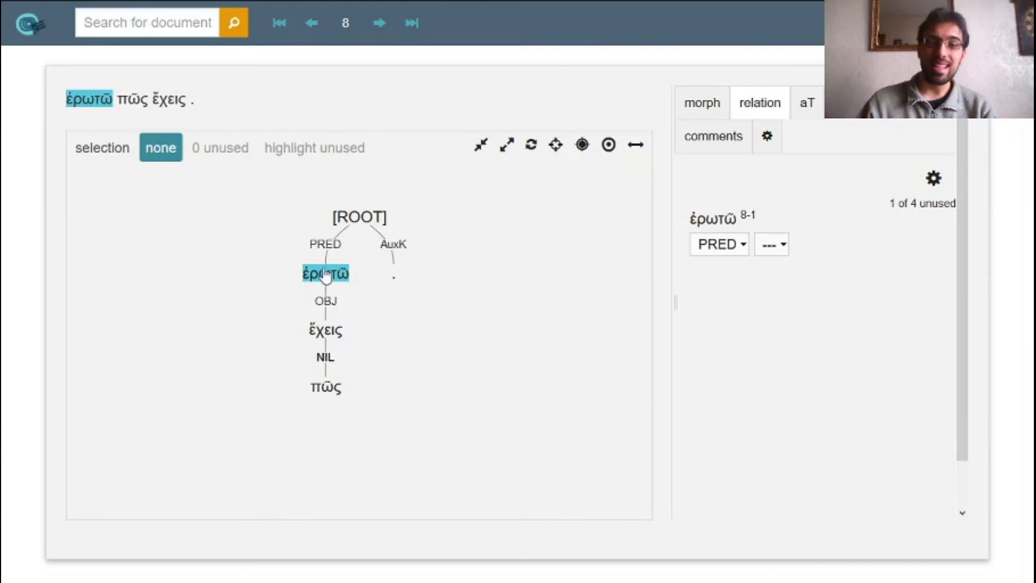
{"action": "left_click", "coordinate": [328, 393]}
{"action": "left_click", "coordinate": [707, 244]}
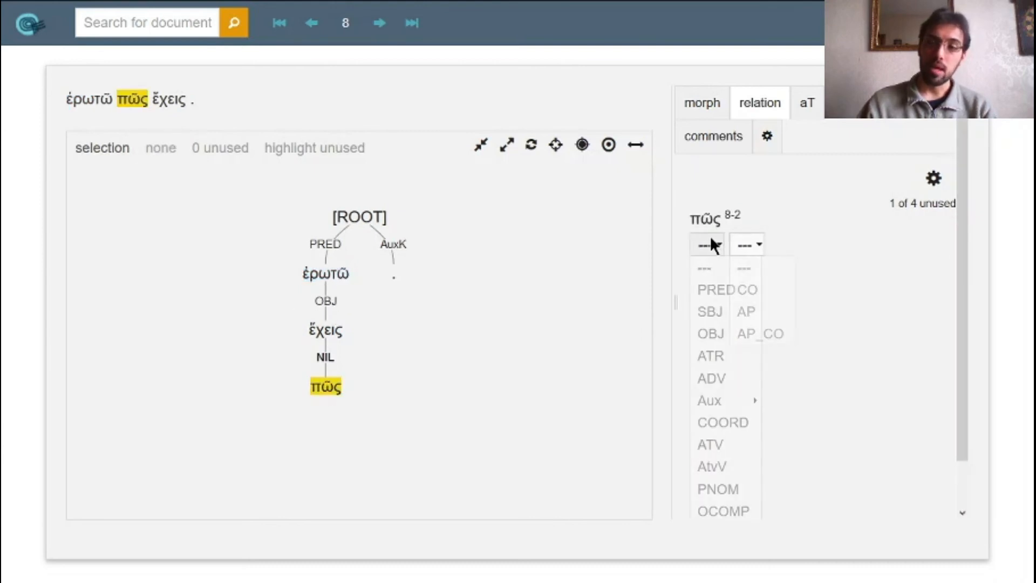
{"action": "left_click", "coordinate": [713, 378]}
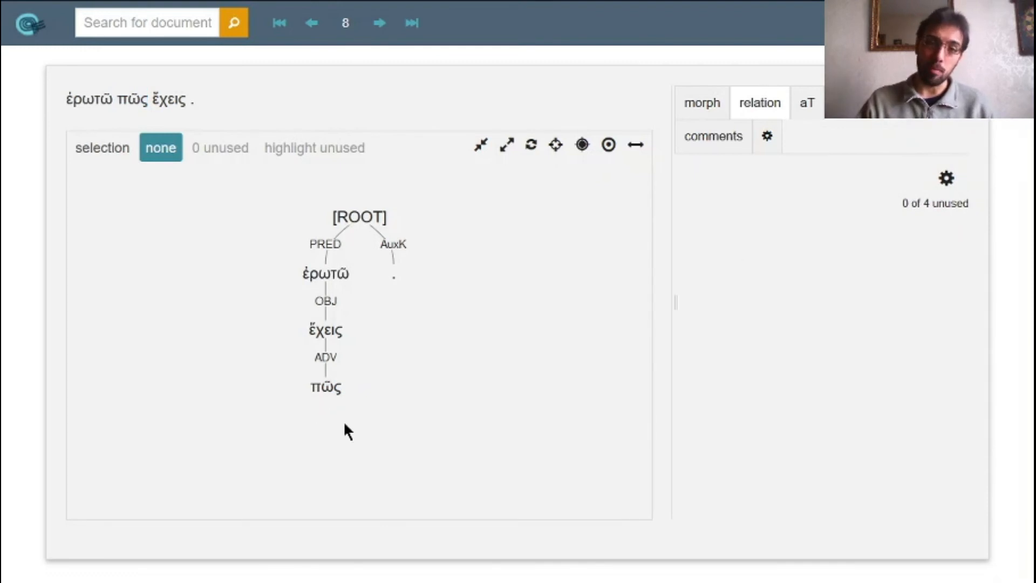
{"action": "left_click", "coordinate": [326, 393]}
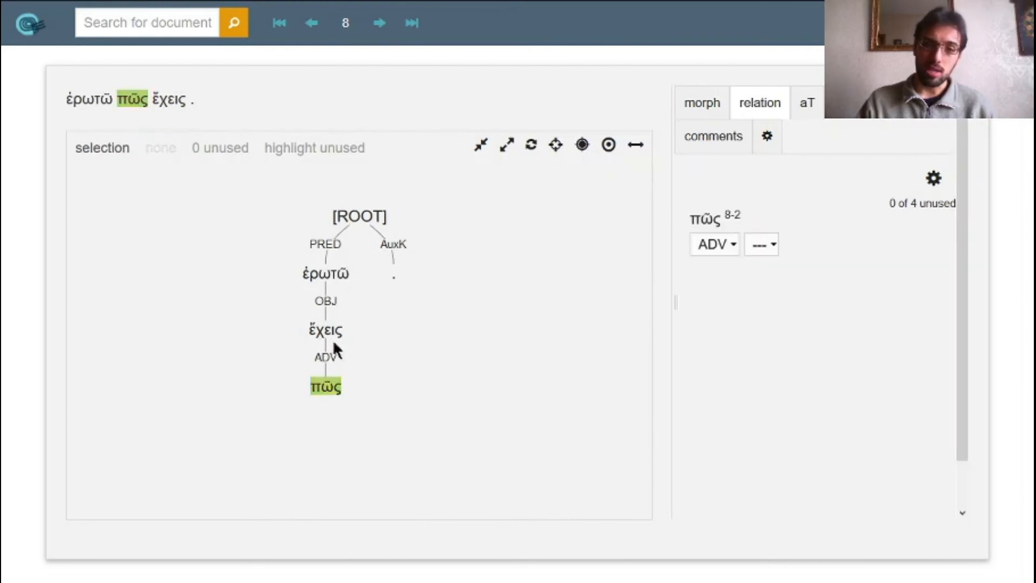
Step: Try attaching πῶς directly under ἐρωτῶ, and ἔχεις under πῶς
{"action": "left_click", "coordinate": [338, 279]}
{"action": "left_click", "coordinate": [388, 327]}
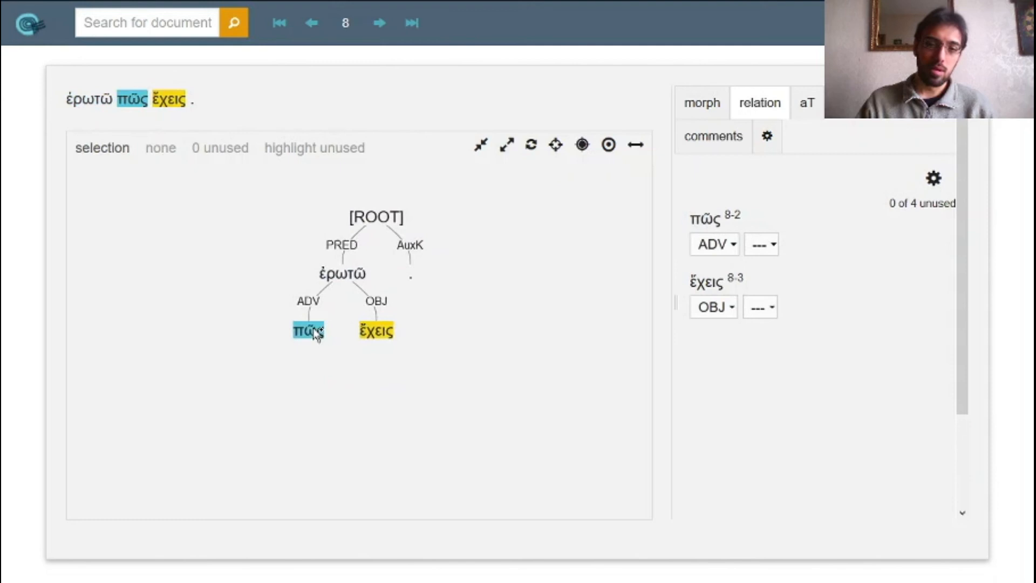
{"action": "left_click", "coordinate": [316, 329]}
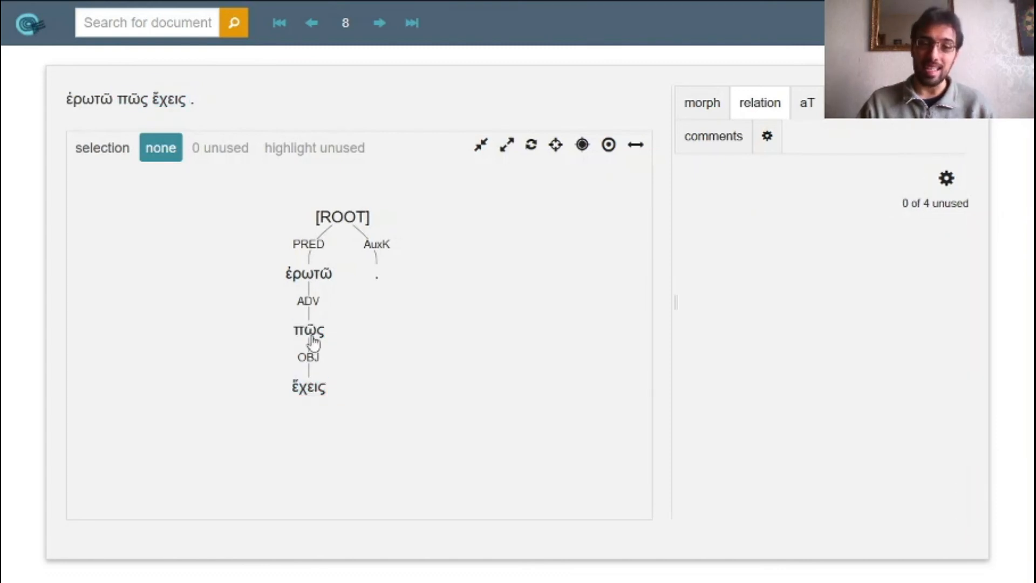
Step: Restore the tree of sentence 8 by attaching ἔχεις under ἐρωτῶ and πῶς under ἔχεις
{"action": "left_click", "coordinate": [309, 386]}
{"action": "left_click", "coordinate": [329, 278]}
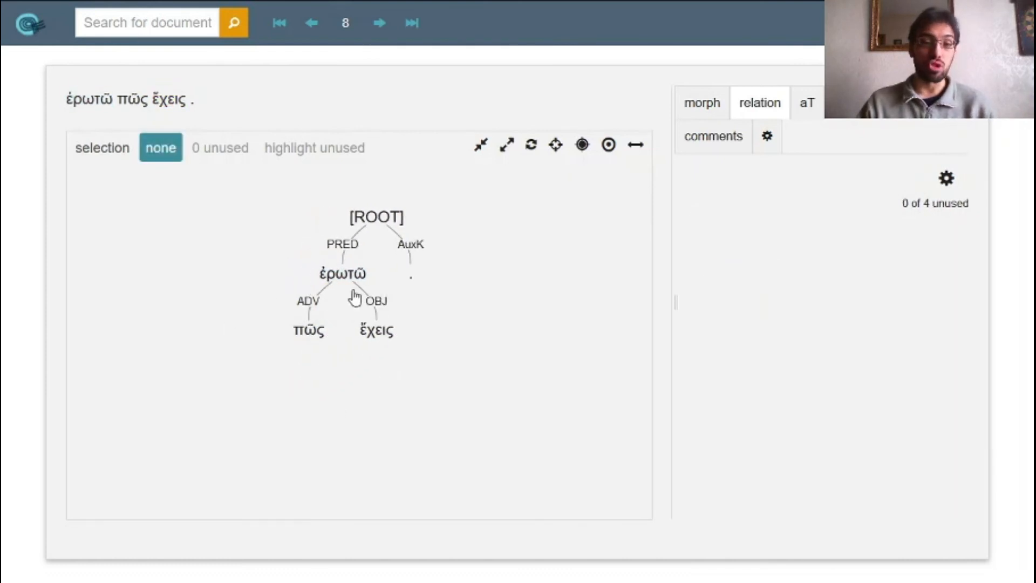
{"action": "left_click", "coordinate": [303, 333]}
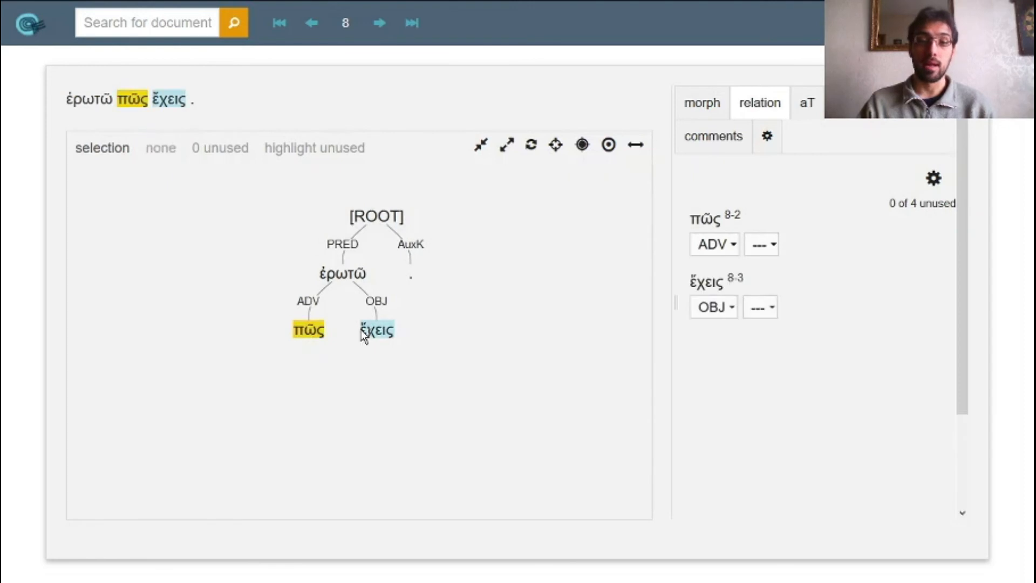
{"action": "left_click", "coordinate": [363, 335]}
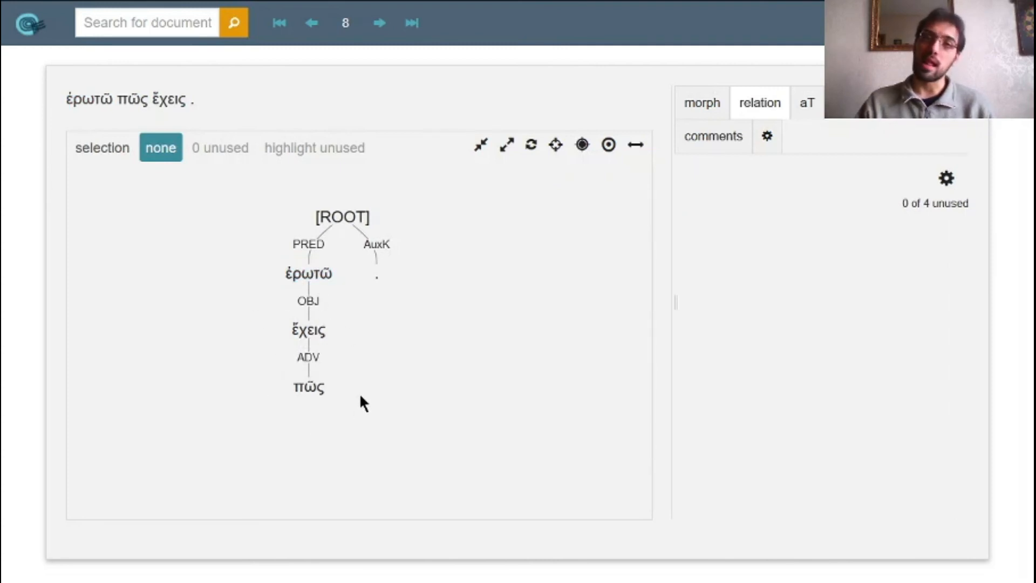
Step: Go to sentence 9, attach ἐρωτῶ to the root and label its relation as PRED
{"action": "left_click", "coordinate": [379, 24]}
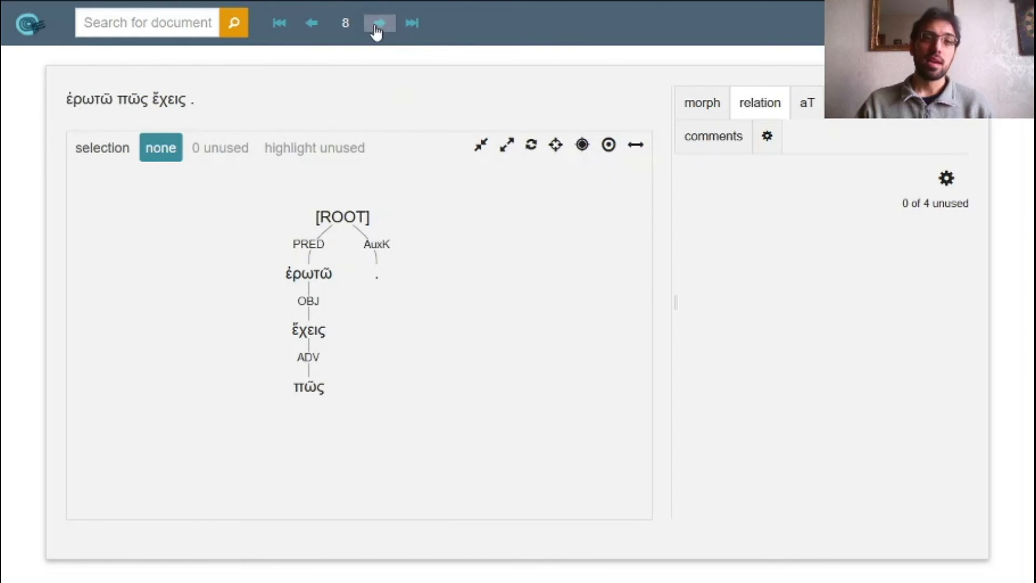
{"action": "left_click", "coordinate": [82, 104]}
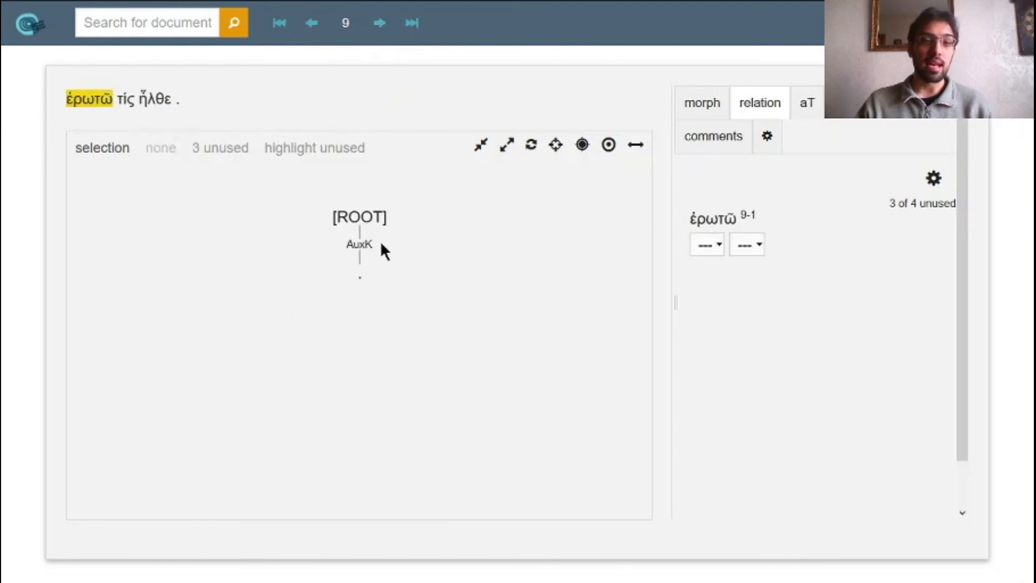
{"action": "left_click", "coordinate": [359, 219]}
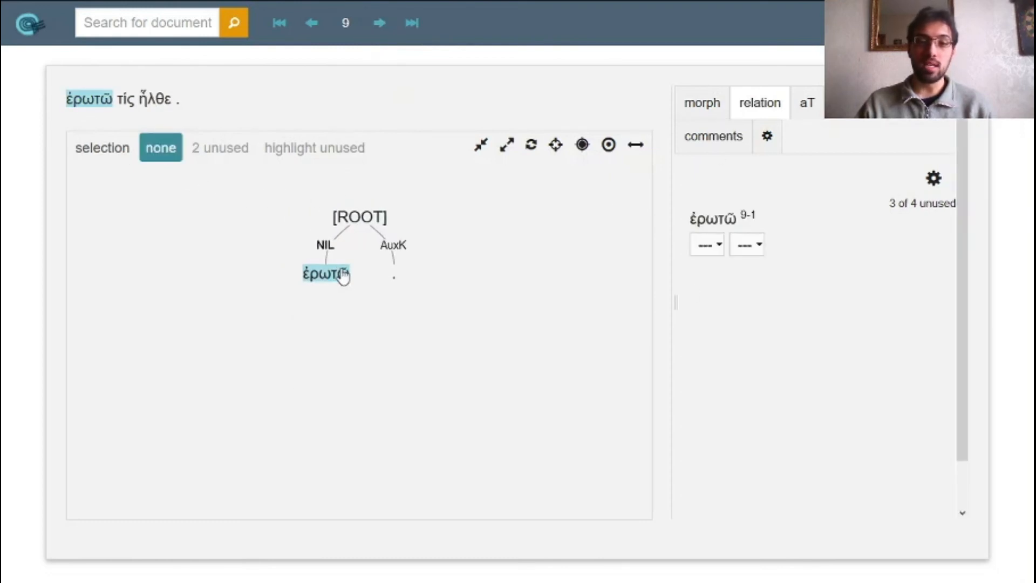
{"action": "left_click", "coordinate": [337, 274]}
{"action": "left_click", "coordinate": [710, 246]}
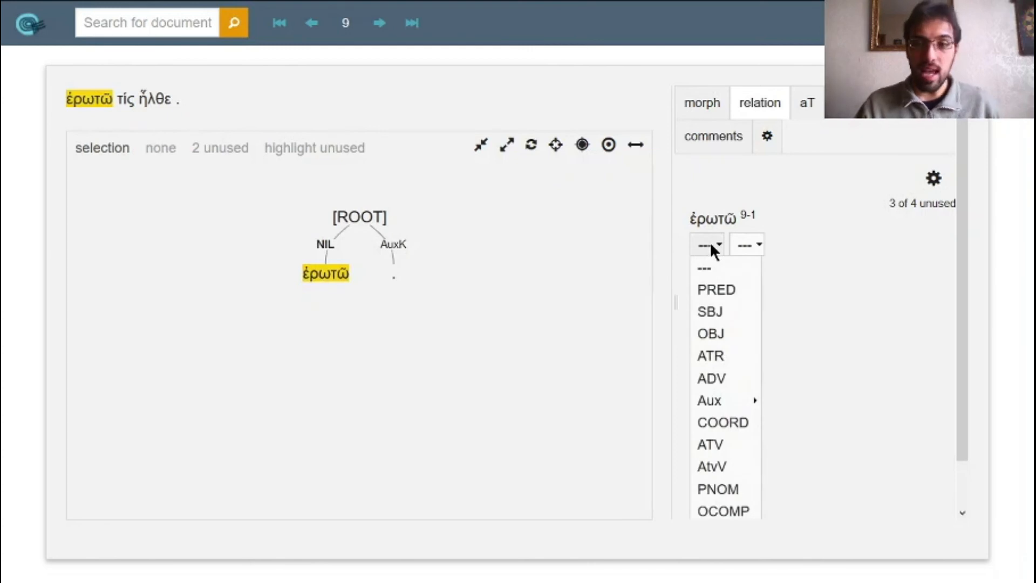
{"action": "left_click", "coordinate": [701, 286]}
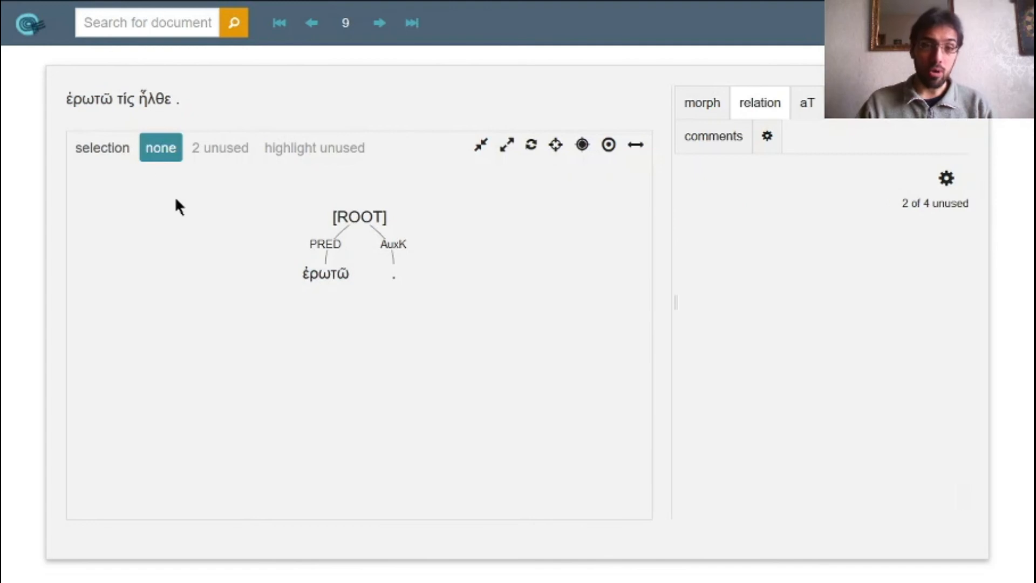
Step: Attach τίς under ἦλθε, and ἦλθε under ἐρωτῶ
{"action": "left_click", "coordinate": [127, 100]}
{"action": "left_click", "coordinate": [155, 100]}
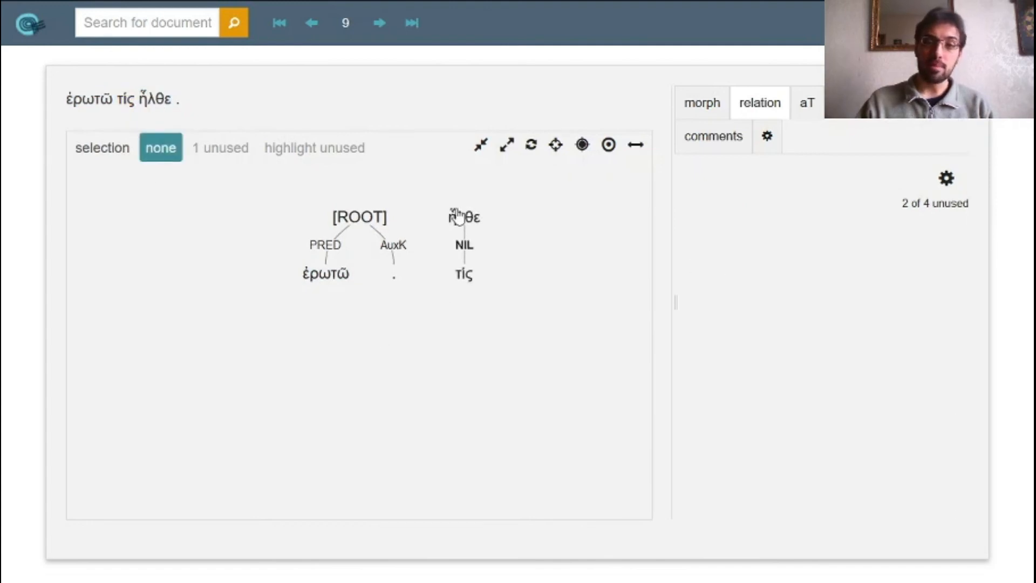
{"action": "left_click", "coordinate": [437, 217]}
{"action": "left_click", "coordinate": [289, 272]}
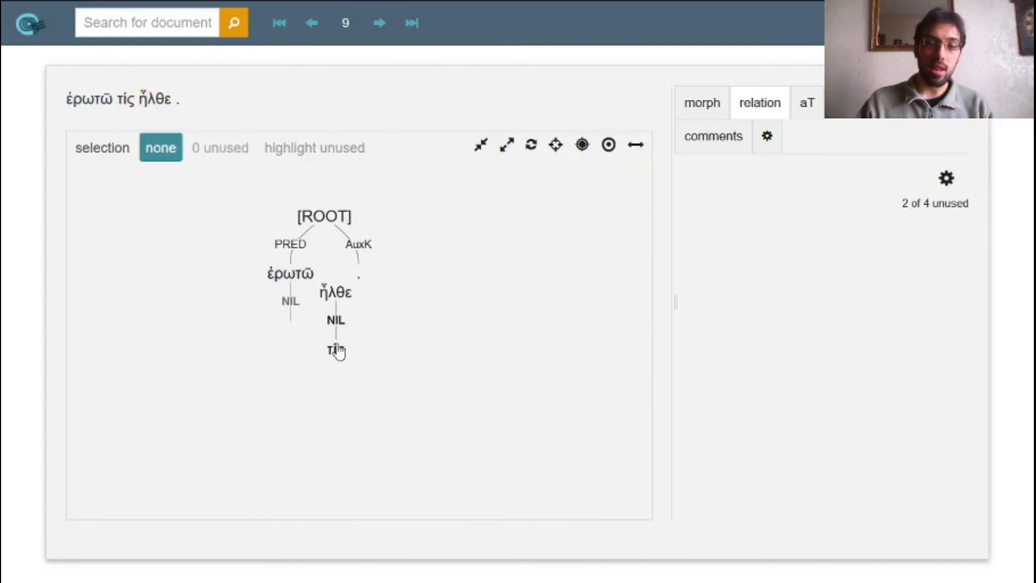
Step: Label the relation of τίς as SBJ and that of ἦλθε as OBJ
{"action": "left_click", "coordinate": [323, 387]}
{"action": "left_click", "coordinate": [707, 245]}
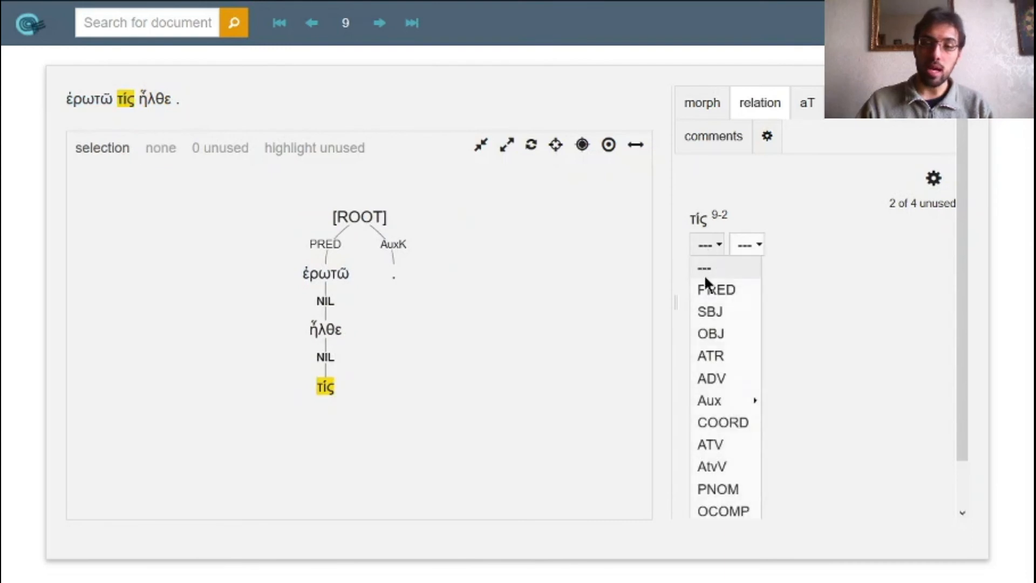
{"action": "left_click", "coordinate": [708, 312]}
{"action": "left_click", "coordinate": [318, 329]}
{"action": "left_click", "coordinate": [701, 242]}
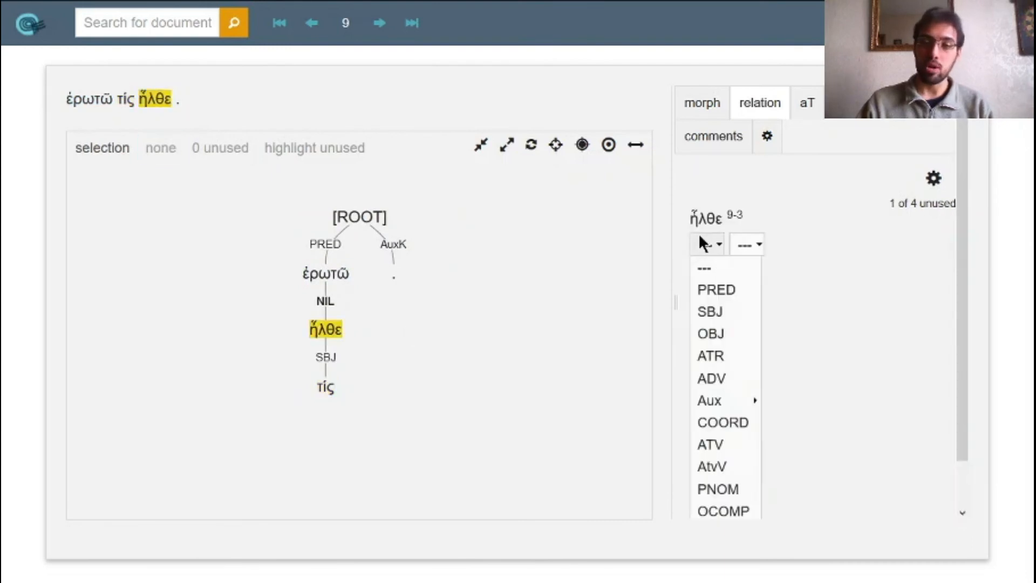
{"action": "left_click", "coordinate": [711, 333]}
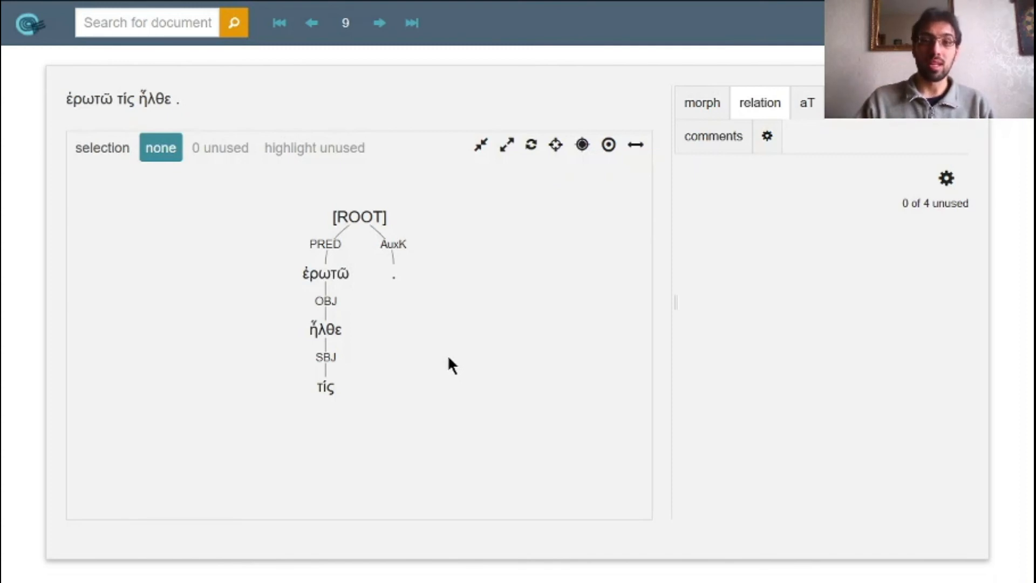
Step: Try attaching τίς directly under ἐρωτῶ, and ἦλθε under τίς
{"action": "left_click", "coordinate": [327, 389]}
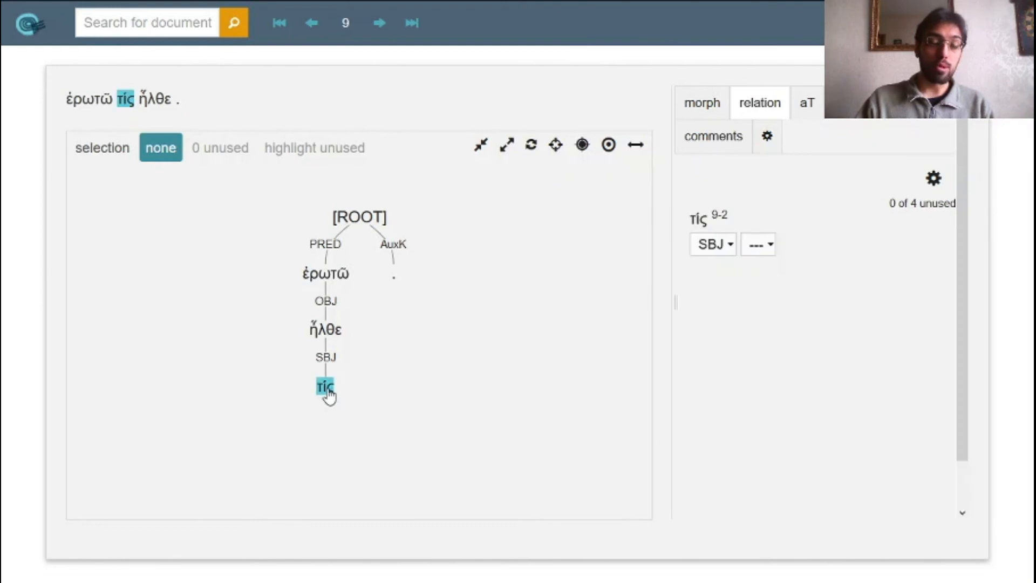
{"action": "left_click", "coordinate": [328, 275]}
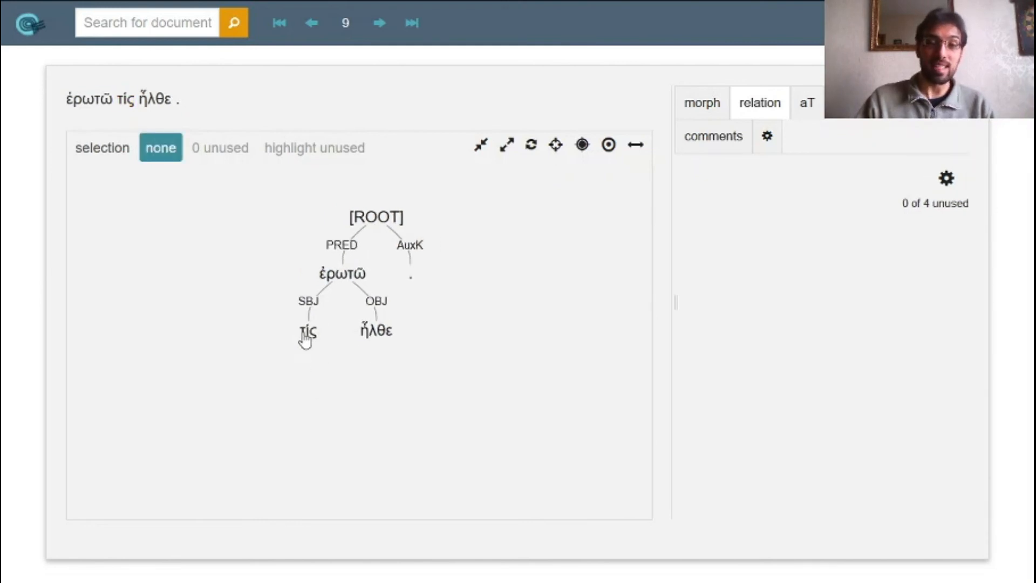
{"action": "left_click", "coordinate": [346, 275]}
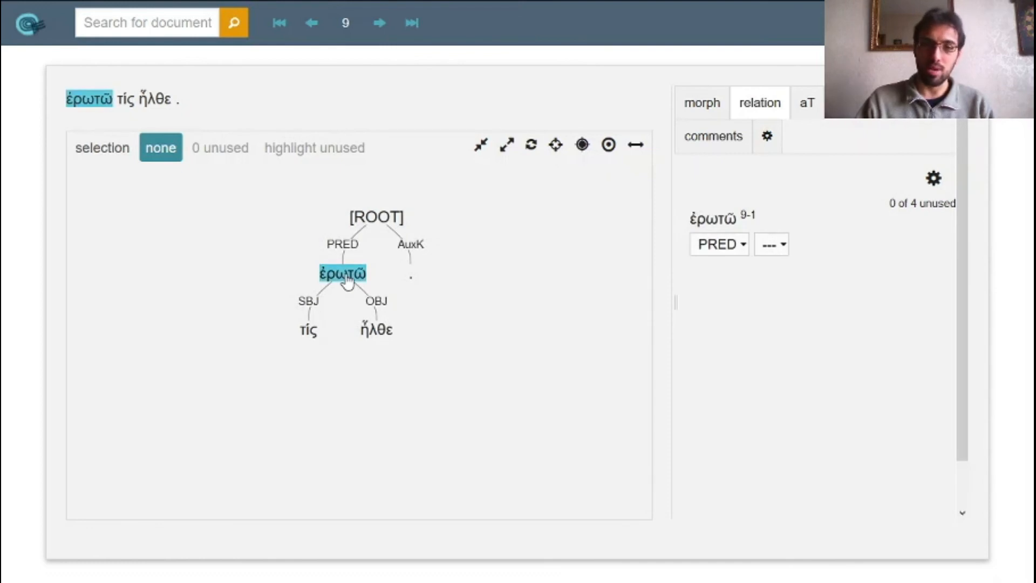
{"action": "left_click", "coordinate": [345, 276]}
{"action": "left_click", "coordinate": [356, 328]}
{"action": "left_click", "coordinate": [309, 330]}
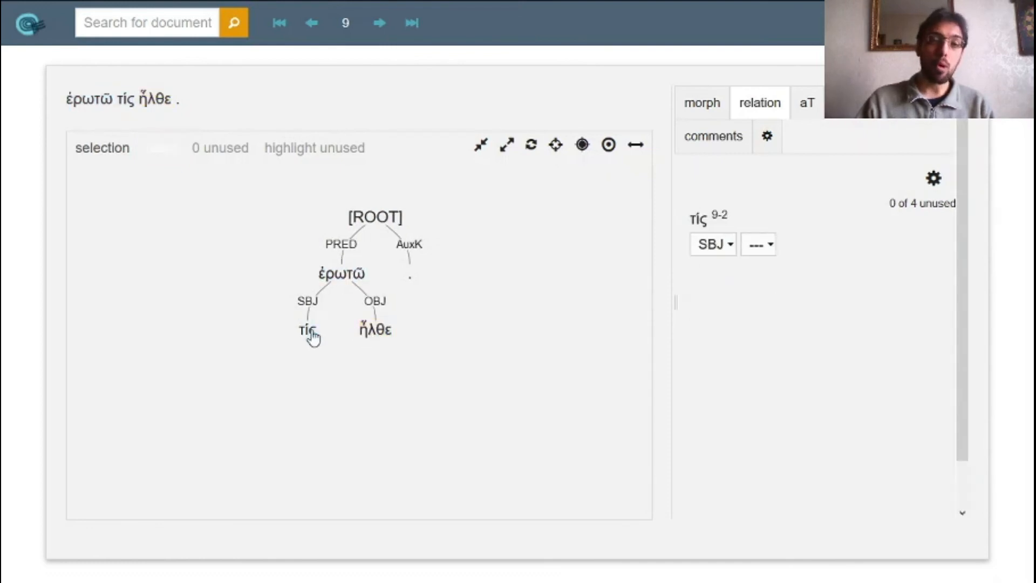
Step: Restore the tree of sentence 9 by attaching ἦλθε under ἐρωτῶ and τίς under ἦλθε
{"action": "left_click", "coordinate": [307, 385]}
{"action": "left_click", "coordinate": [343, 373]}
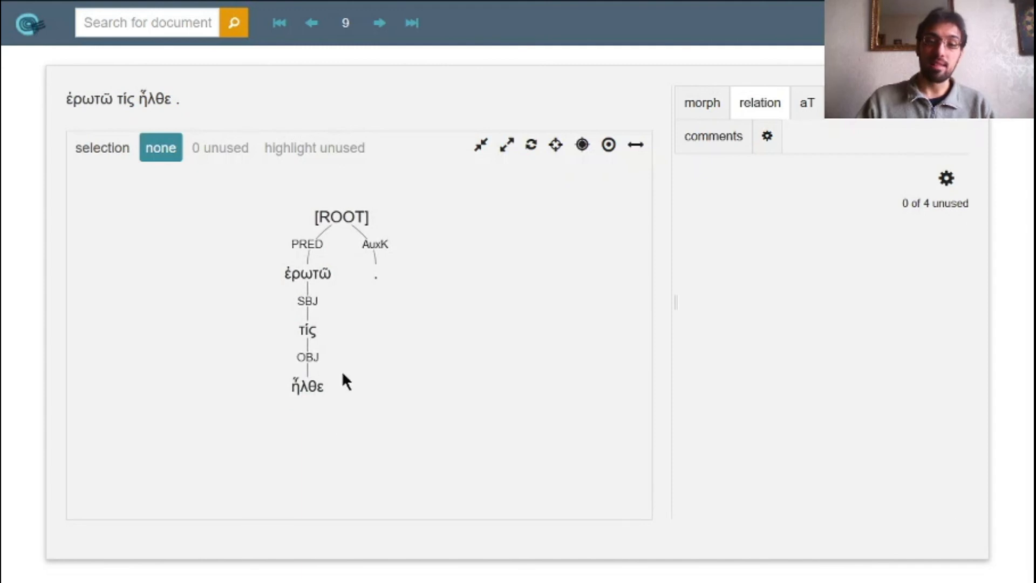
{"action": "left_click", "coordinate": [312, 330]}
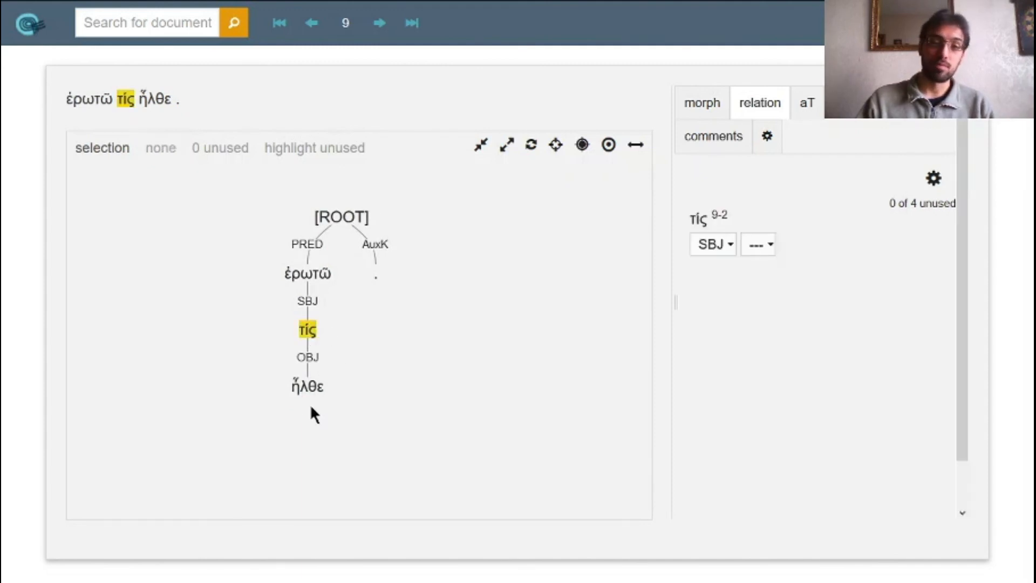
{"action": "left_click", "coordinate": [308, 386]}
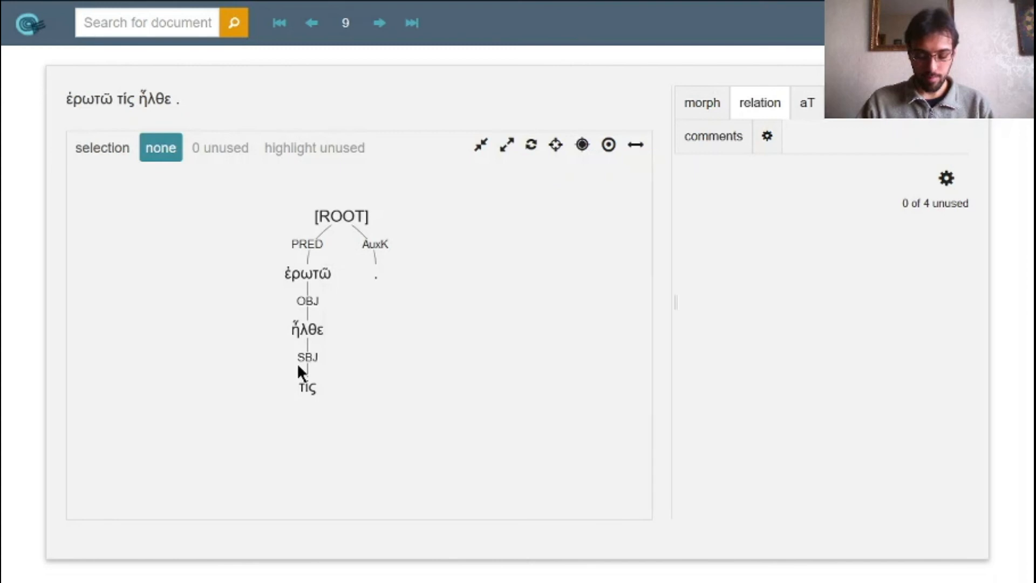
Step: Go to sentence 10 and attach μανθάνω to the root
{"action": "left_click", "coordinate": [381, 23]}
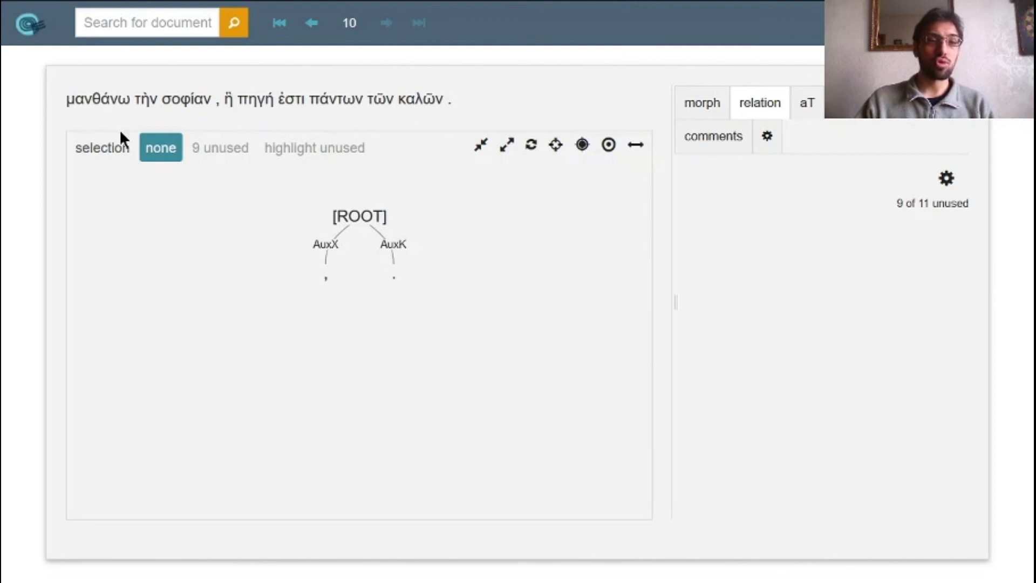
{"action": "left_click", "coordinate": [105, 101]}
{"action": "left_click", "coordinate": [334, 216]}
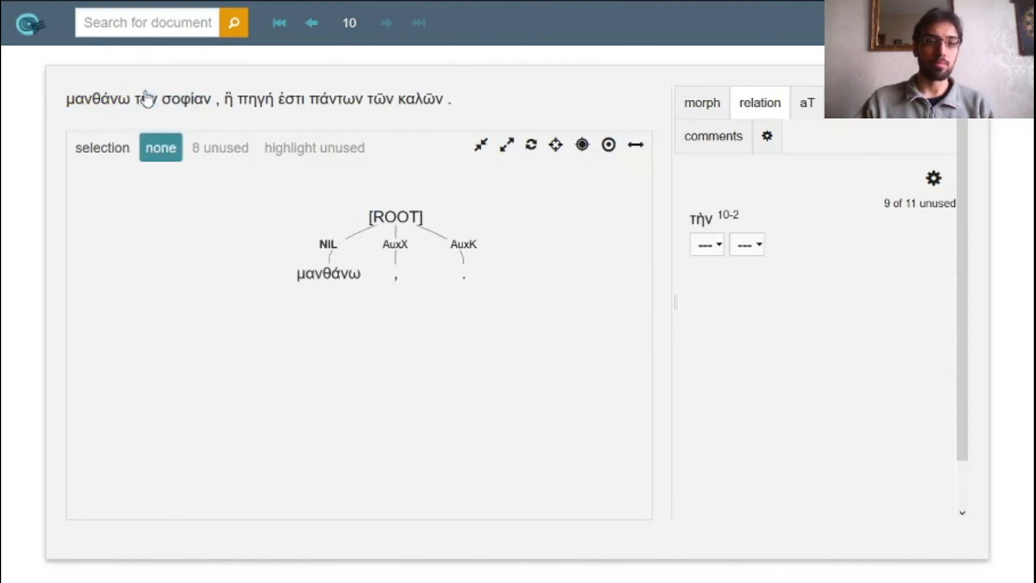
Step: Attach τὴν under σοφίαν, and σοφίαν under μανθάνω
{"action": "left_click", "coordinate": [178, 102]}
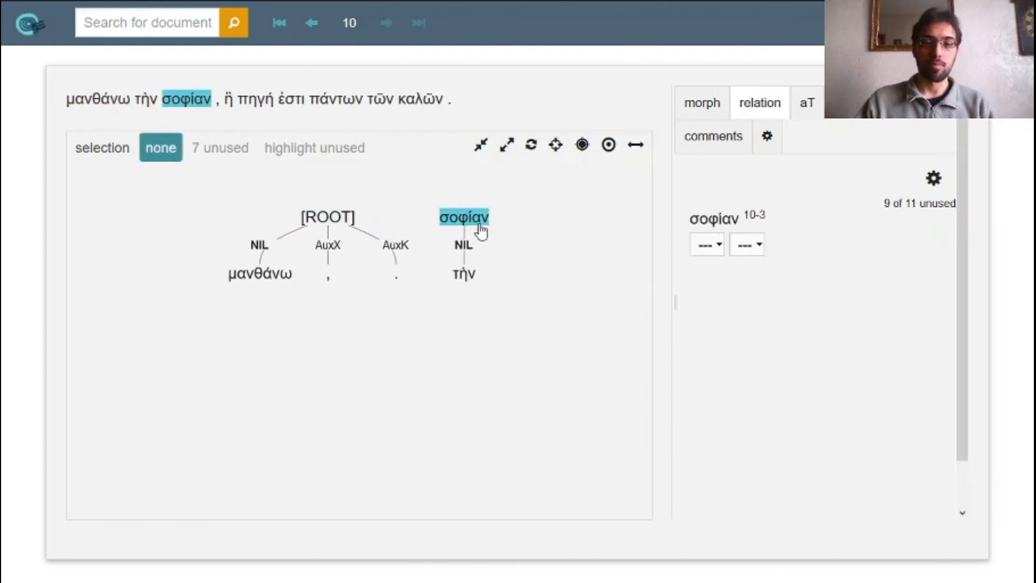
{"action": "left_click", "coordinate": [469, 219]}
{"action": "left_click", "coordinate": [272, 276]}
Step: Label the relation of μανθάνω as PRED
{"action": "left_click", "coordinate": [283, 275]}
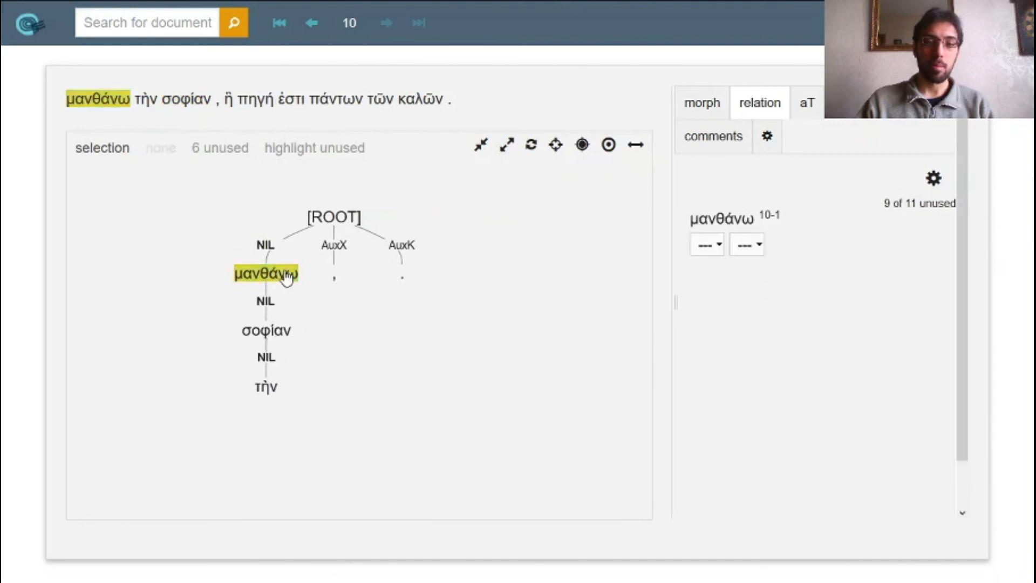
{"action": "left_click", "coordinate": [707, 245]}
{"action": "left_click", "coordinate": [710, 289]}
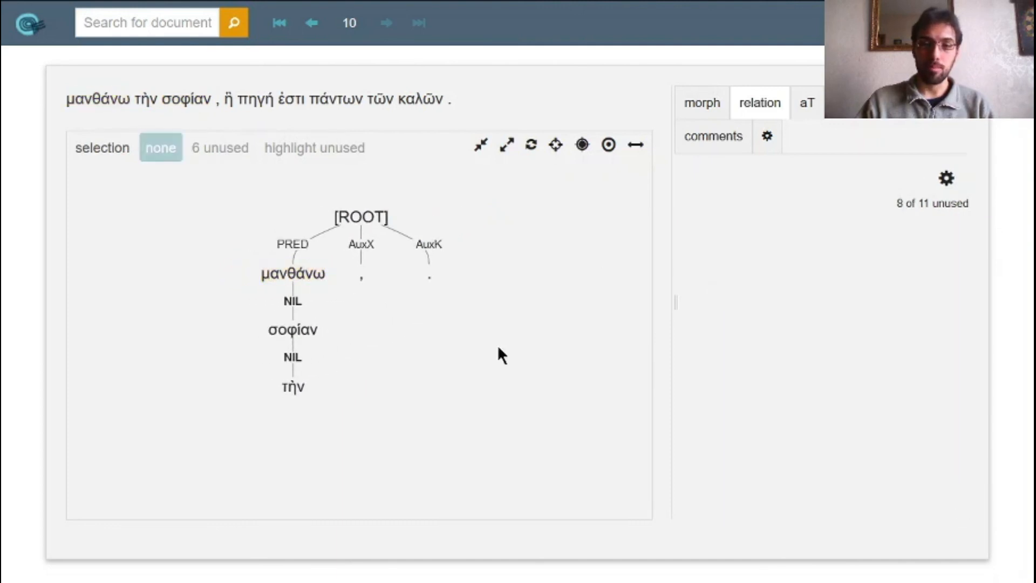
Step: Label the relation of σοφίαν as OBJ and that of τὴν as ATR
{"action": "left_click", "coordinate": [305, 334]}
{"action": "left_click", "coordinate": [707, 244]}
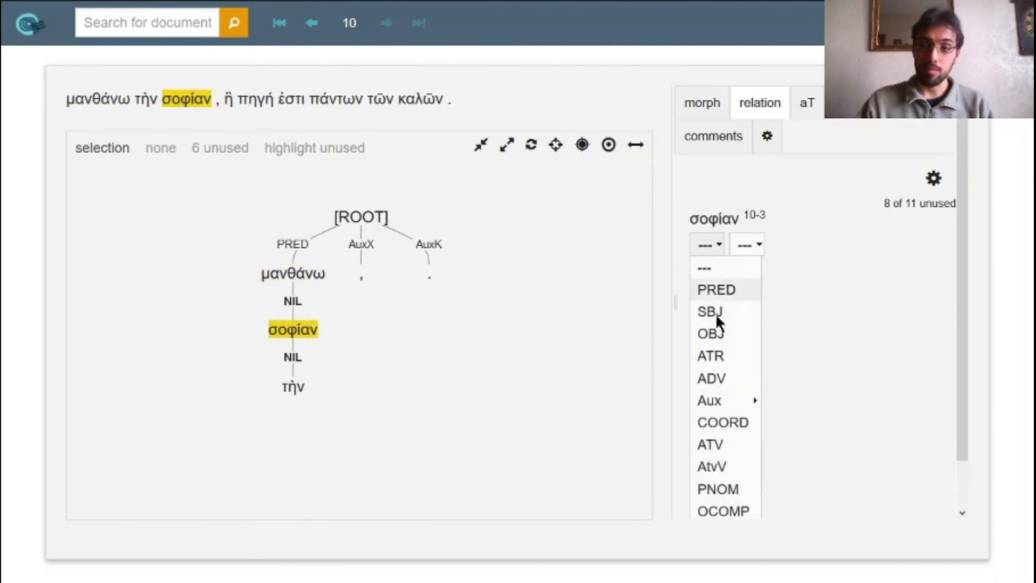
{"action": "left_click", "coordinate": [715, 332]}
{"action": "left_click", "coordinate": [294, 387]}
{"action": "left_click", "coordinate": [707, 245]}
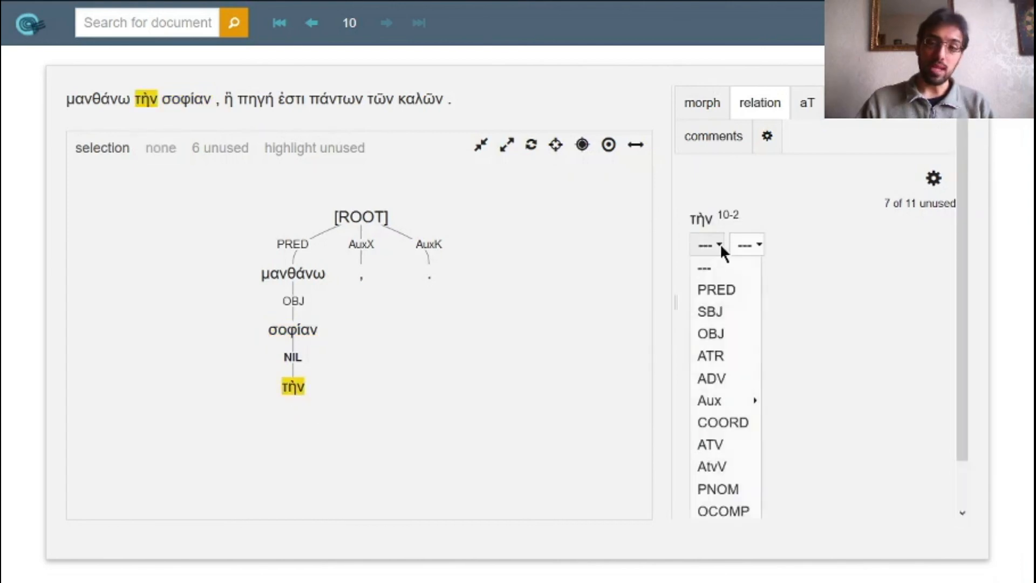
{"action": "left_click", "coordinate": [718, 353]}
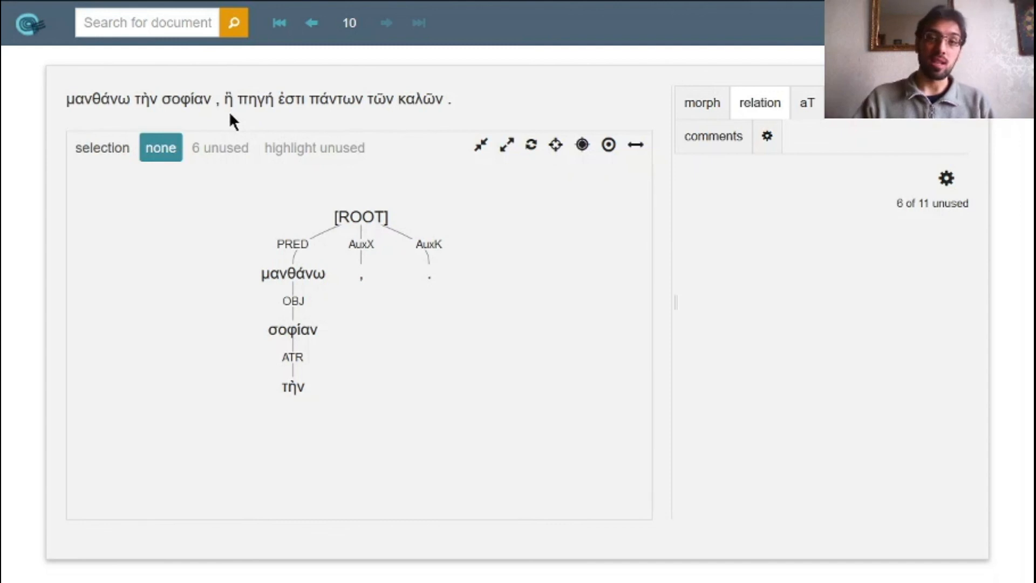
Step: Attach the relative pronoun ἣ under ἐστι
{"action": "left_click", "coordinate": [231, 107]}
{"action": "left_click", "coordinate": [233, 108]}
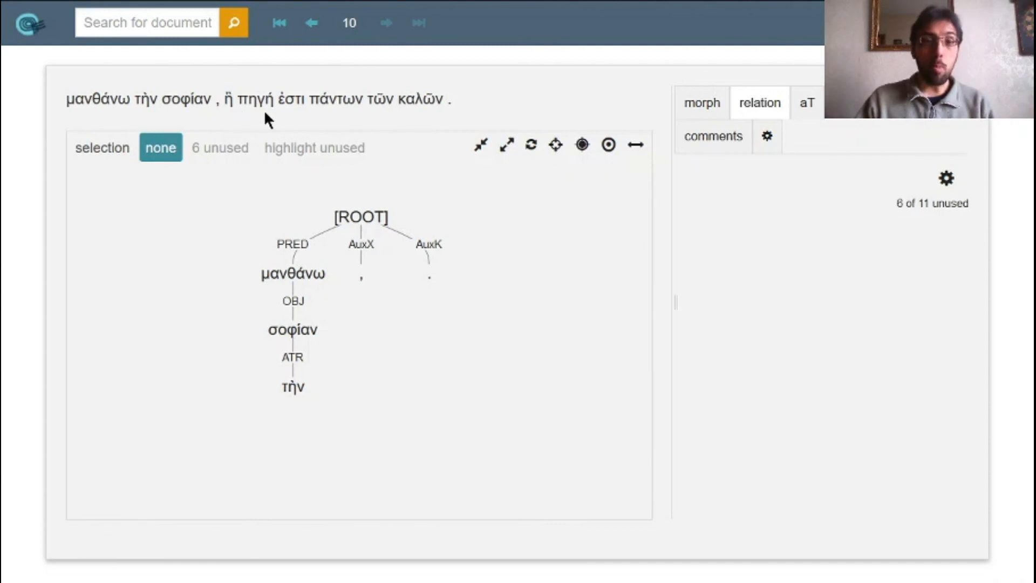
{"action": "left_click", "coordinate": [286, 106]}
{"action": "left_click", "coordinate": [286, 108]}
{"action": "left_click", "coordinate": [230, 106]}
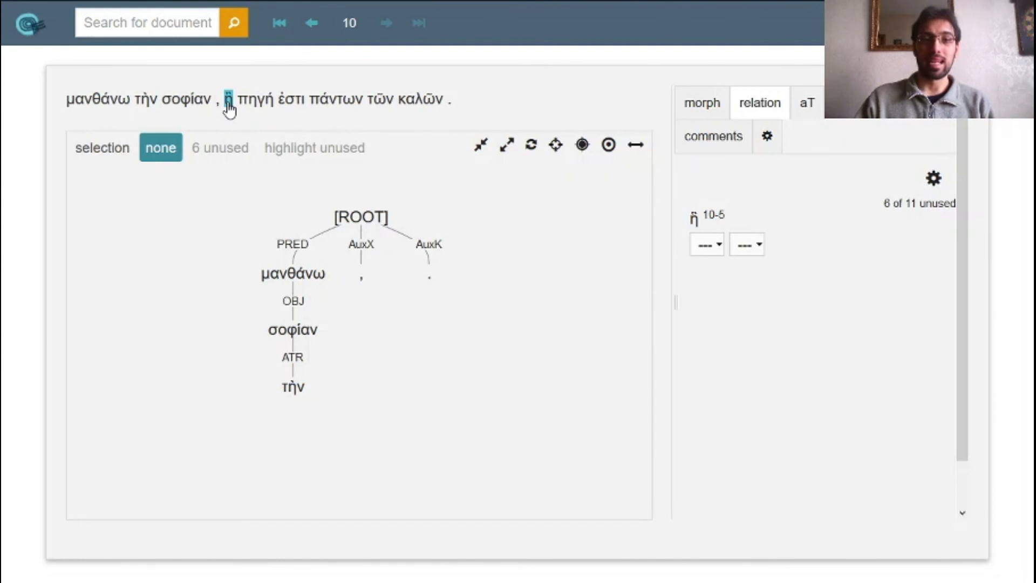
{"action": "left_click", "coordinate": [289, 108]}
Step: Label the relation of ἣ as SBJ and attach πηγή under ἐστι
{"action": "left_click", "coordinate": [259, 106]}
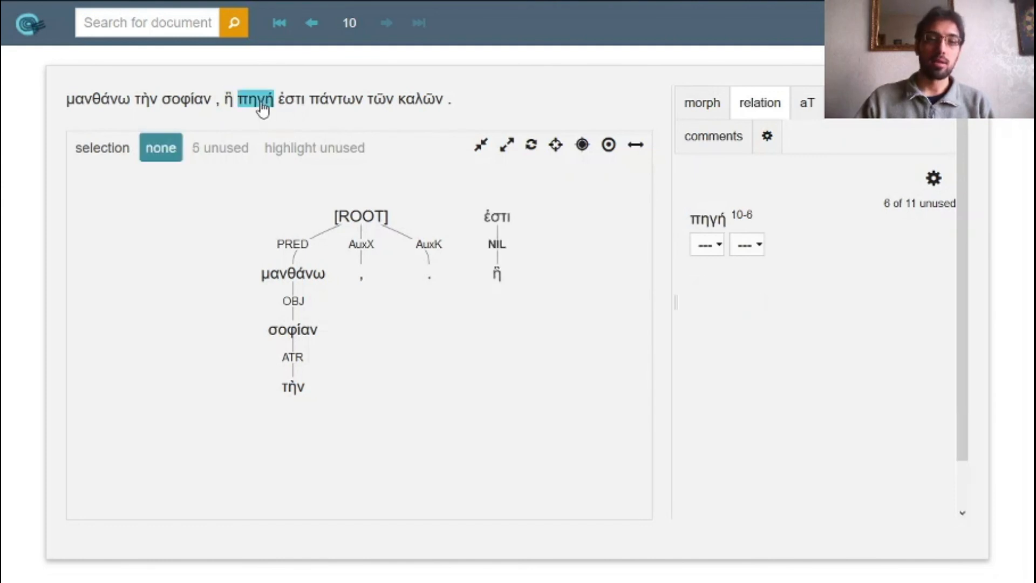
{"action": "left_click", "coordinate": [275, 106]}
{"action": "left_click", "coordinate": [463, 273]}
{"action": "left_click", "coordinate": [716, 252]}
{"action": "left_click", "coordinate": [717, 309]}
{"action": "left_click", "coordinate": [256, 100]}
{"action": "left_click", "coordinate": [291, 103]}
Step: Attach both πάντων and τῶν under καλῶν
{"action": "left_click", "coordinate": [346, 102]}
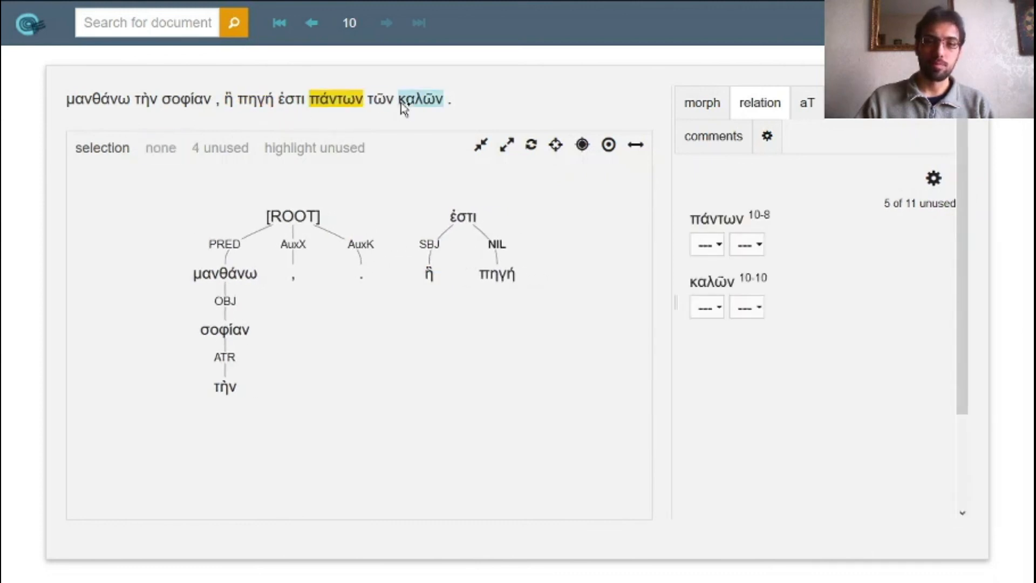
{"action": "left_click", "coordinate": [404, 106]}
{"action": "left_click", "coordinate": [382, 102]}
{"action": "left_click", "coordinate": [420, 104]}
{"action": "left_click", "coordinate": [419, 102]}
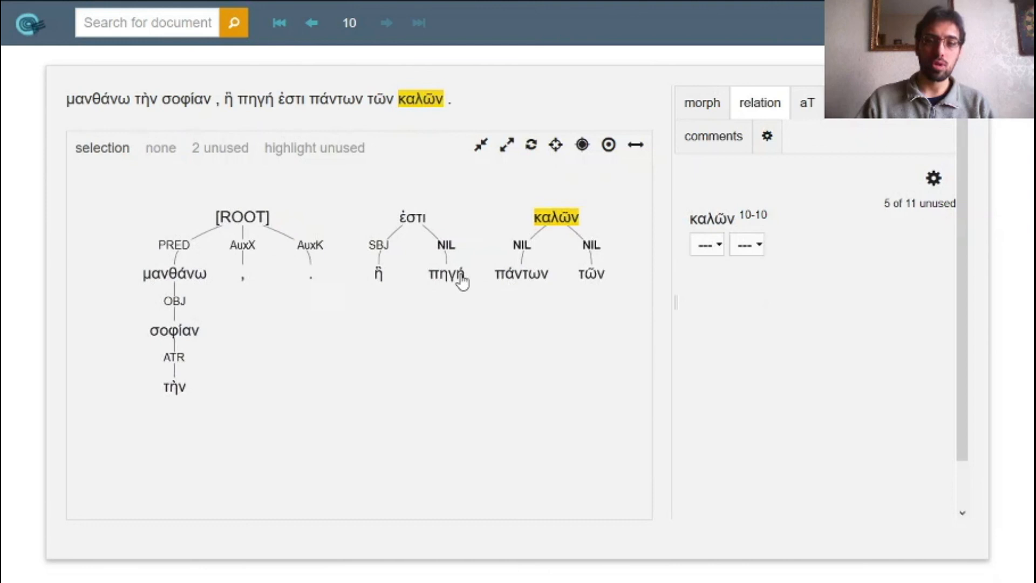
Step: Attach καλῶν under πηγή and label the relation of πηγή as ATV
{"action": "left_click", "coordinate": [461, 278]}
{"action": "left_click", "coordinate": [429, 277]}
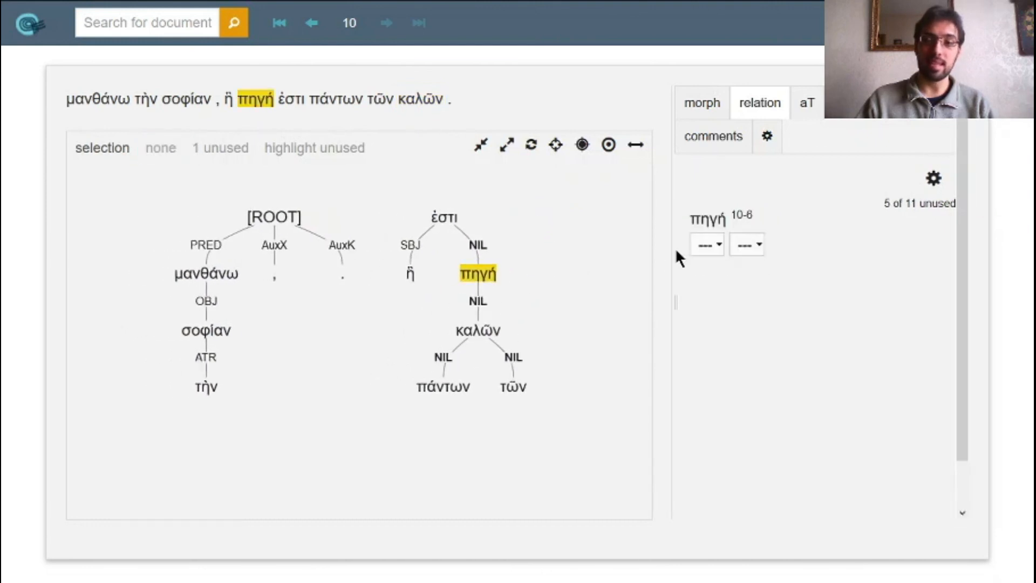
{"action": "left_click", "coordinate": [707, 244]}
{"action": "left_click", "coordinate": [720, 443]}
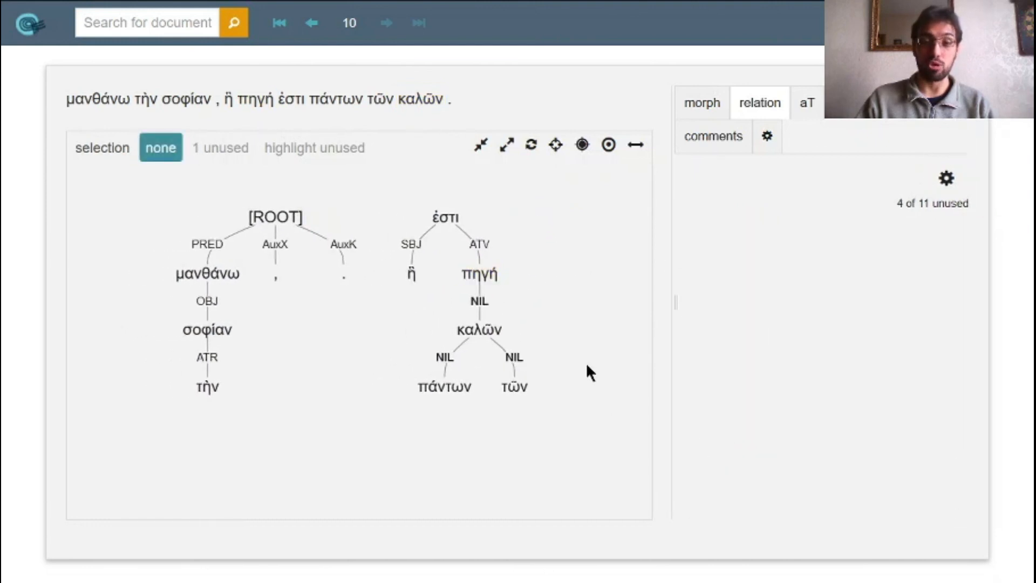
Step: Label the relations of καλῶν, πάντων and τῶν as ATR
{"action": "left_click", "coordinate": [479, 330]}
{"action": "left_click", "coordinate": [708, 244]}
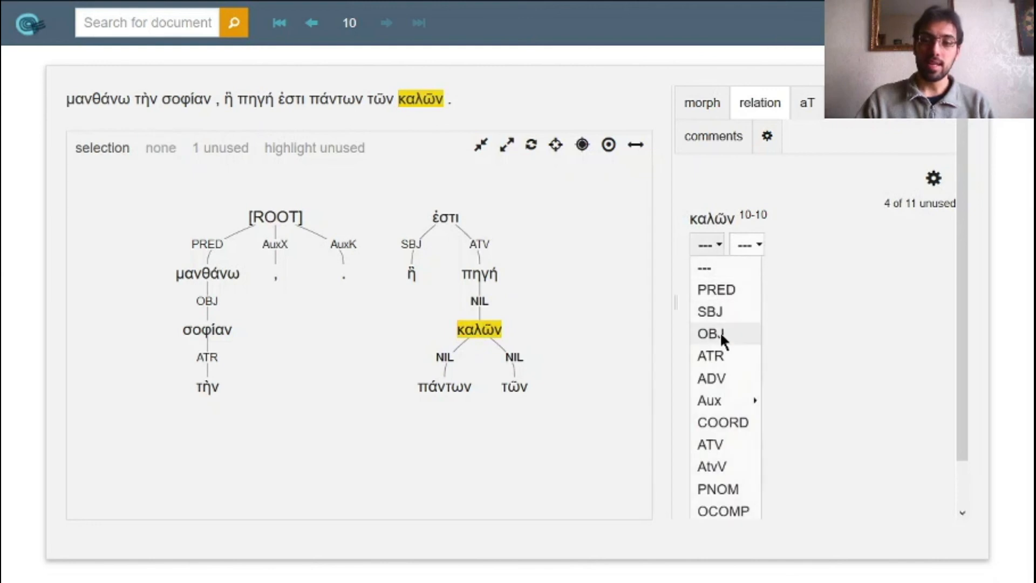
{"action": "left_click", "coordinate": [713, 356]}
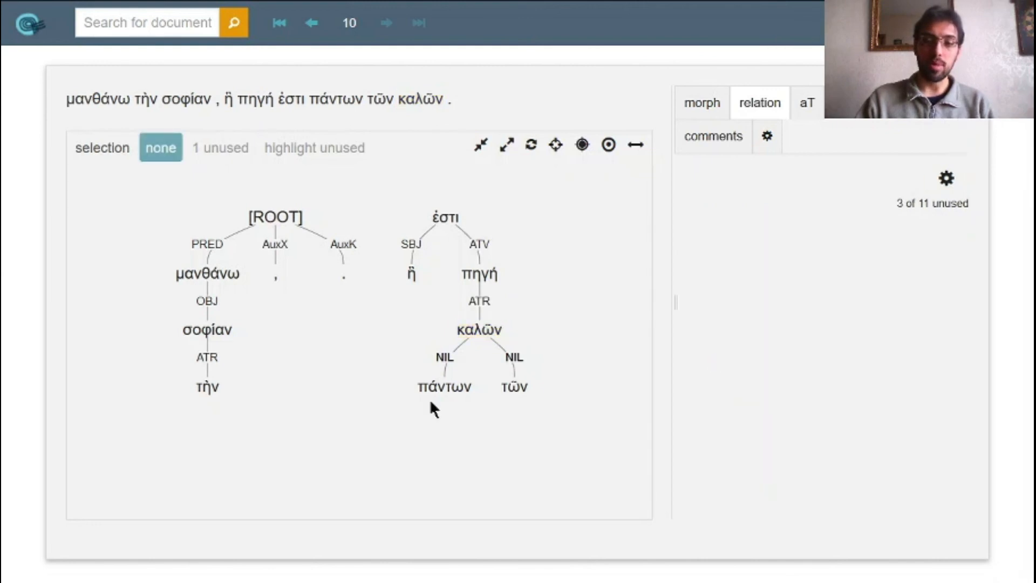
{"action": "left_click", "coordinate": [438, 386]}
{"action": "left_click", "coordinate": [706, 245]}
{"action": "left_click", "coordinate": [720, 351]}
{"action": "left_click", "coordinate": [515, 387]}
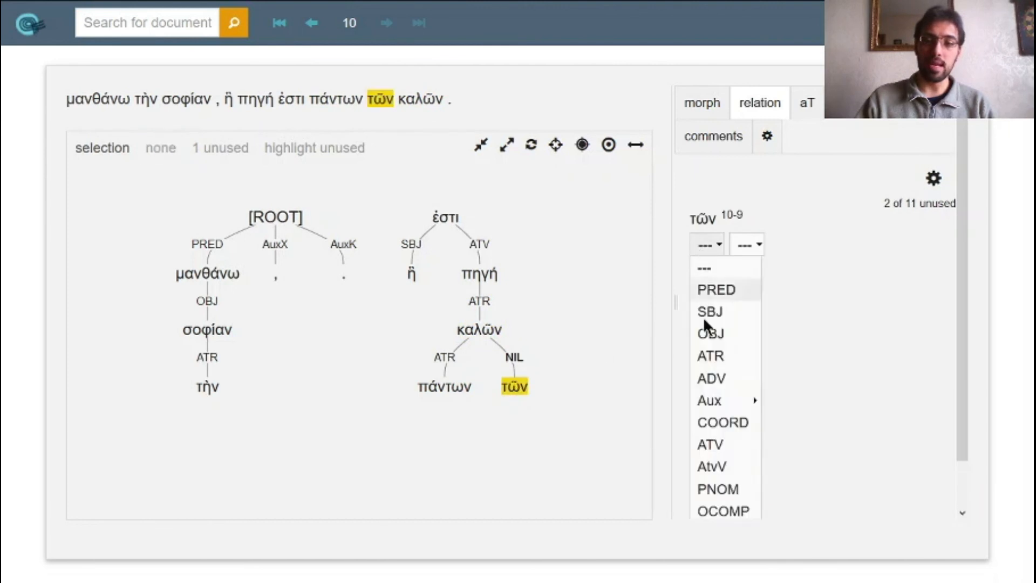
{"action": "left_click", "coordinate": [711, 357]}
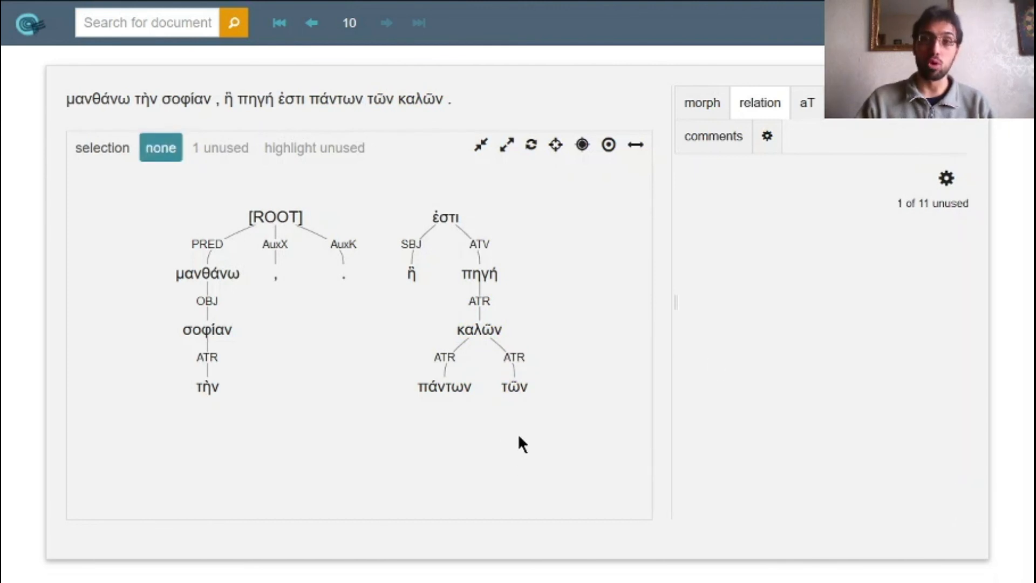
Step: Attach ἐστι with its dependents under σοφίαν and label its relation as ATR
{"action": "left_click", "coordinate": [458, 220]}
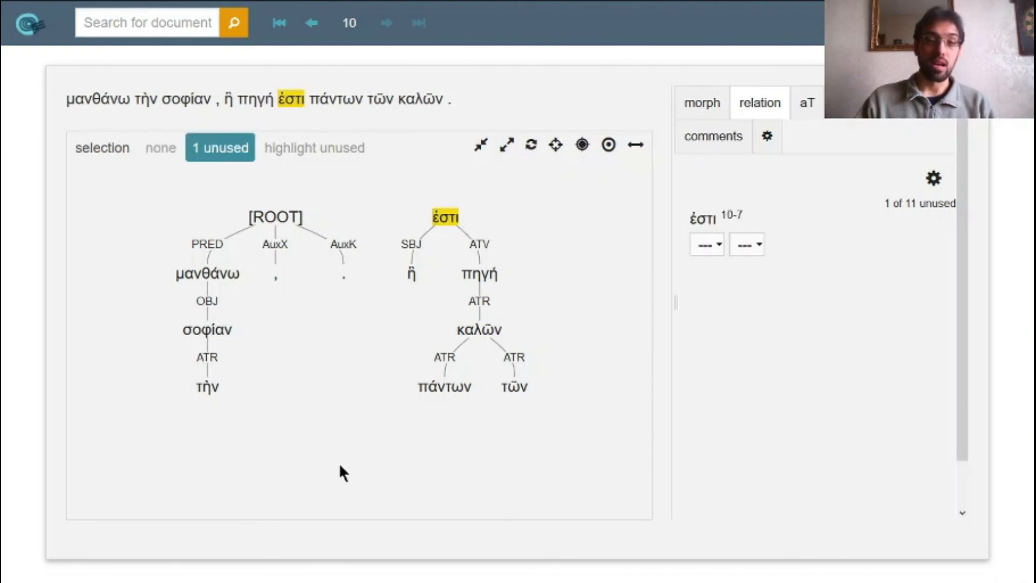
{"action": "left_click", "coordinate": [206, 336]}
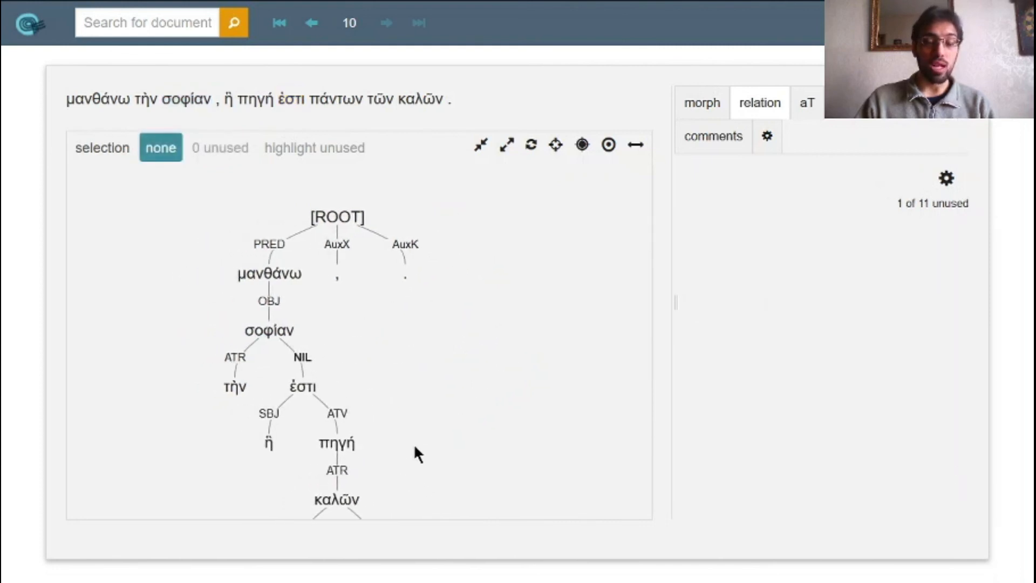
{"action": "scroll", "coordinate": [456, 366], "scroll_direction": "down", "scroll_amount": 4}
{"action": "scroll", "coordinate": [448, 337], "scroll_direction": "up", "scroll_amount": 2}
{"action": "left_click", "coordinate": [339, 320]}
{"action": "left_click", "coordinate": [745, 246]}
{"action": "left_click", "coordinate": [707, 245]}
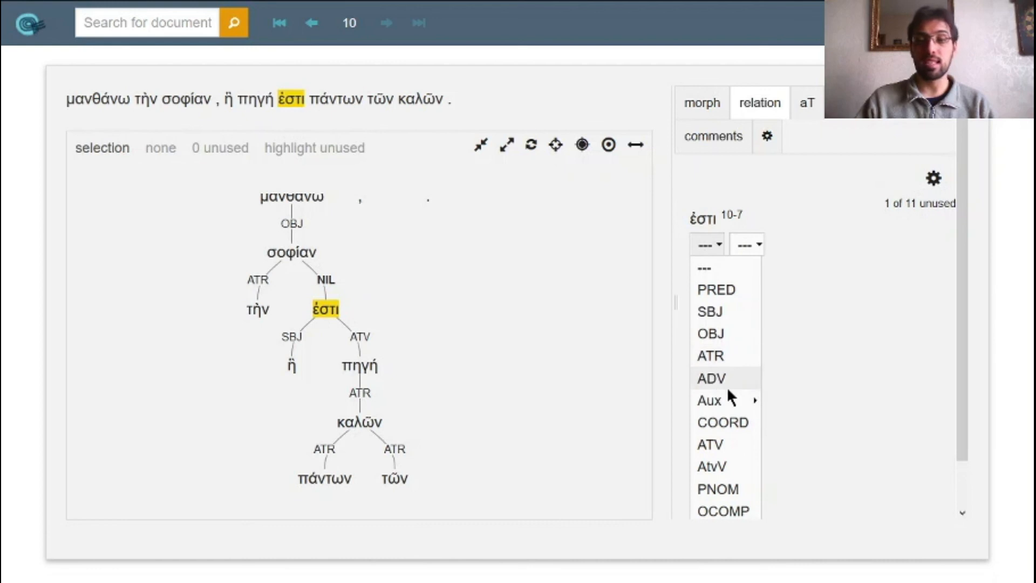
{"action": "left_click", "coordinate": [711, 356]}
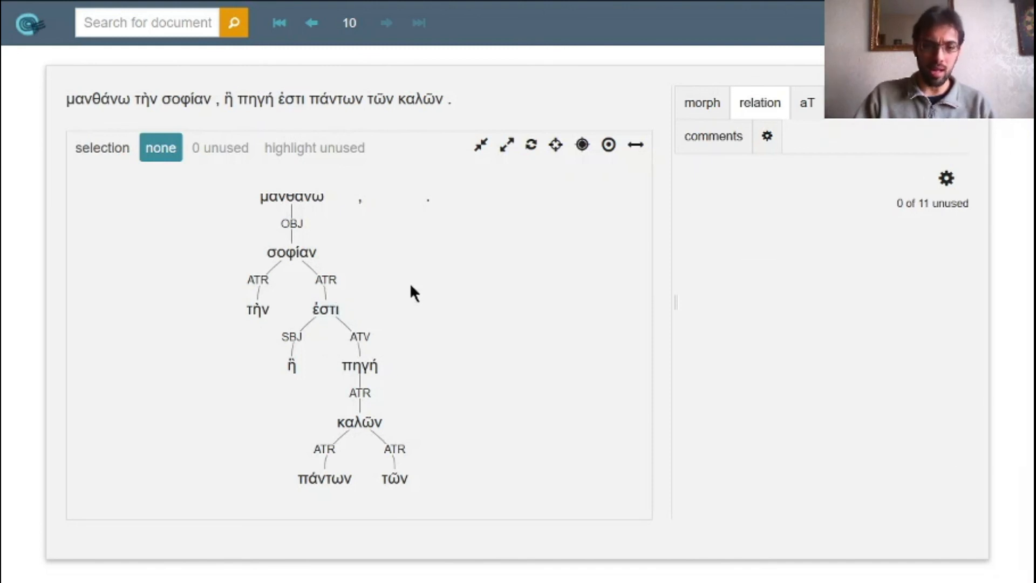
Step: Try moving σοφίαν directly under the root and ἐστι under μανθάνω
{"action": "left_click", "coordinate": [309, 300]}
{"action": "left_click", "coordinate": [309, 300]}
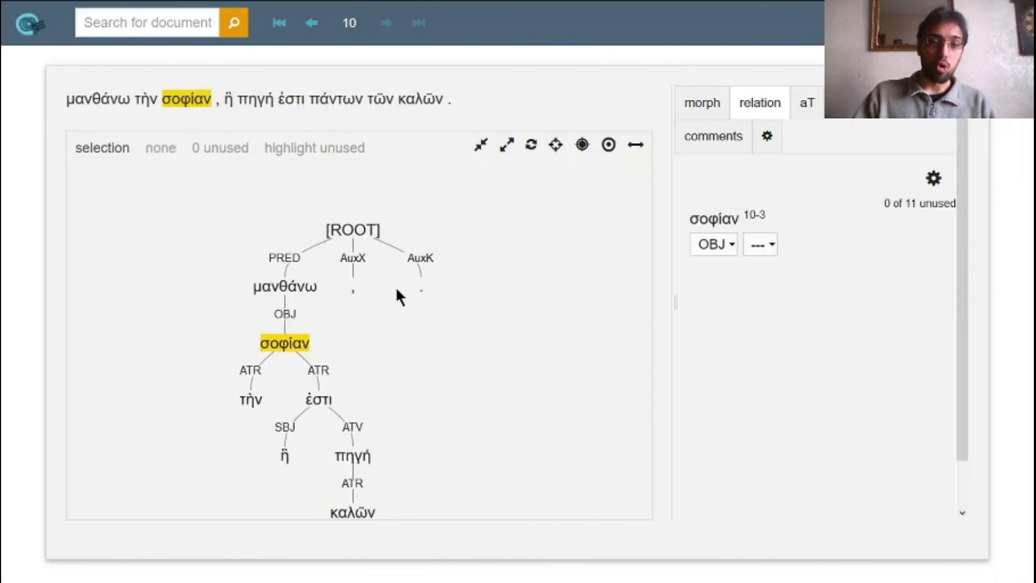
{"action": "left_click", "coordinate": [351, 229]}
{"action": "left_click", "coordinate": [385, 342]}
{"action": "left_click", "coordinate": [254, 296]}
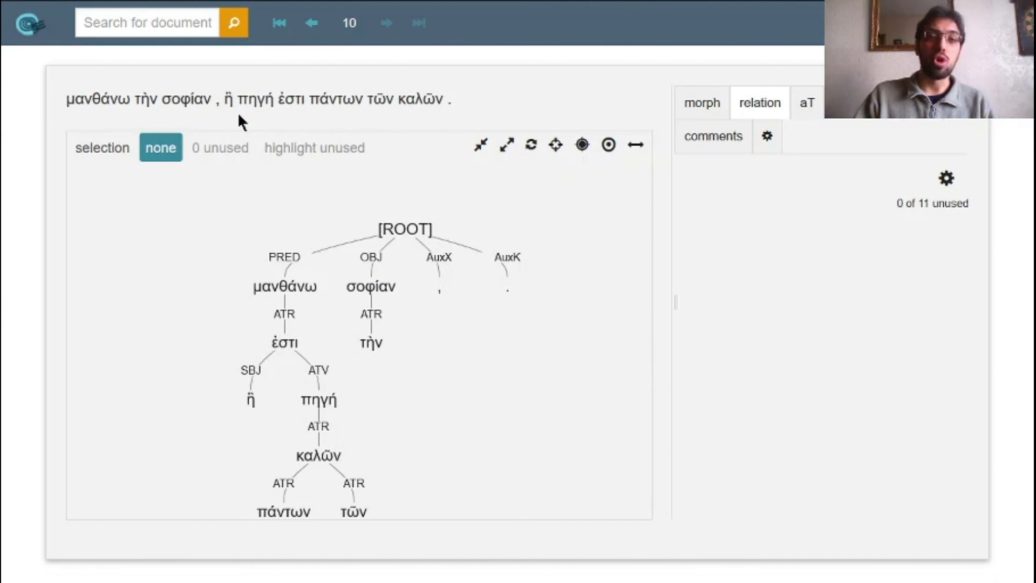
Step: Change the relation label of ἐστι under μανθάνω to OBJ
{"action": "left_click", "coordinate": [283, 343]}
{"action": "left_click", "coordinate": [713, 243]}
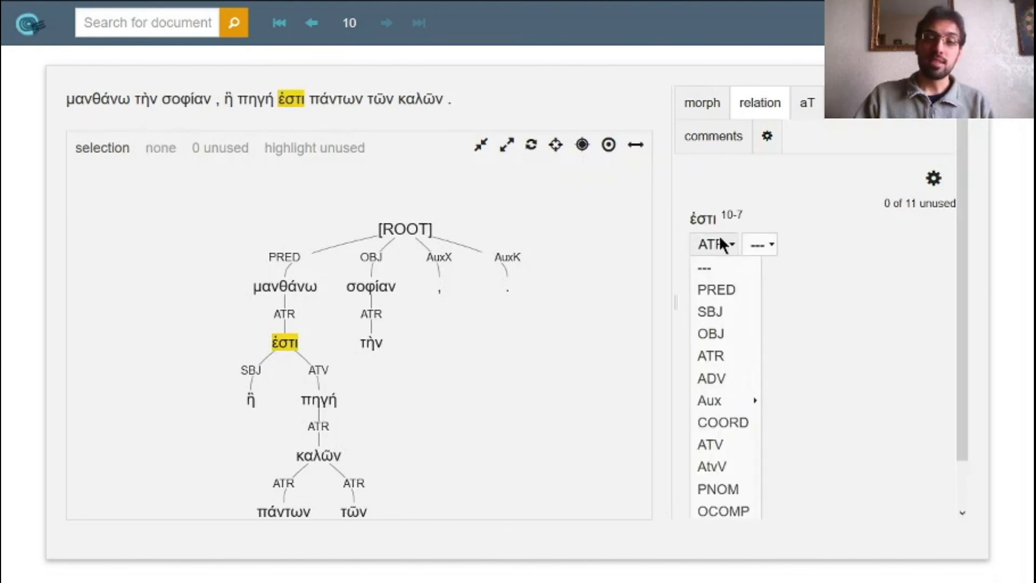
{"action": "left_click", "coordinate": [720, 335]}
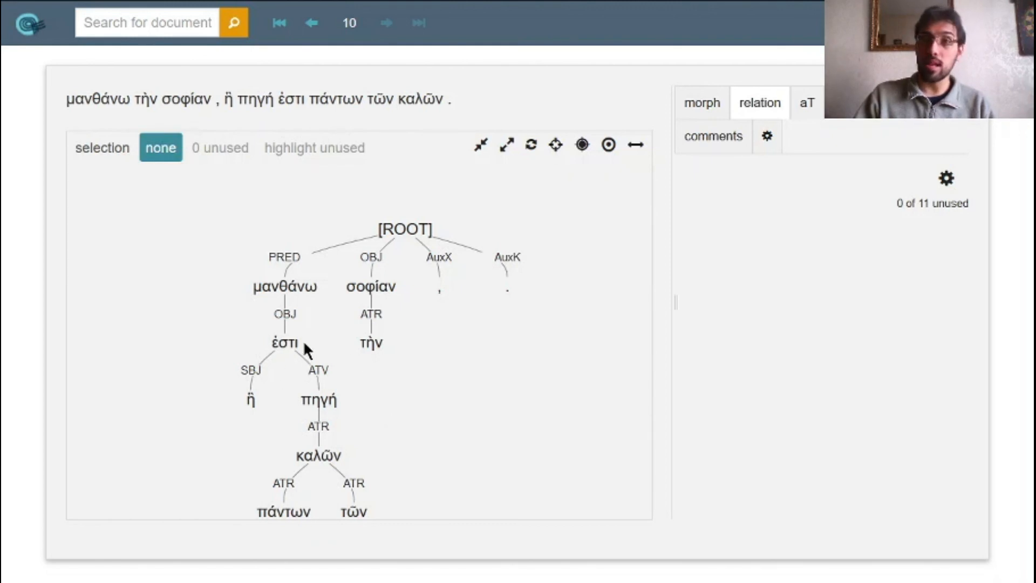
{"action": "left_click", "coordinate": [285, 344]}
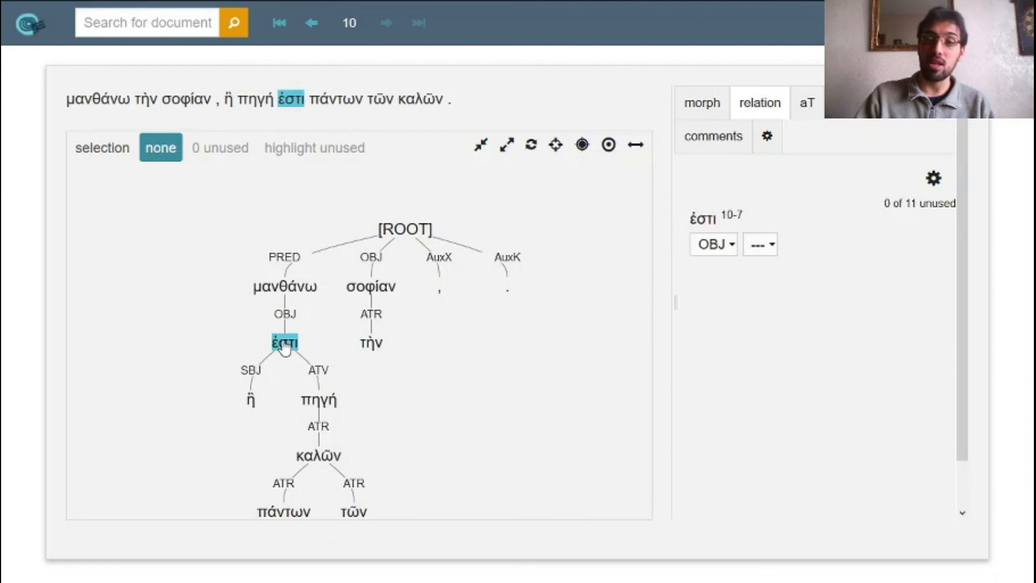
{"action": "left_click", "coordinate": [285, 291]}
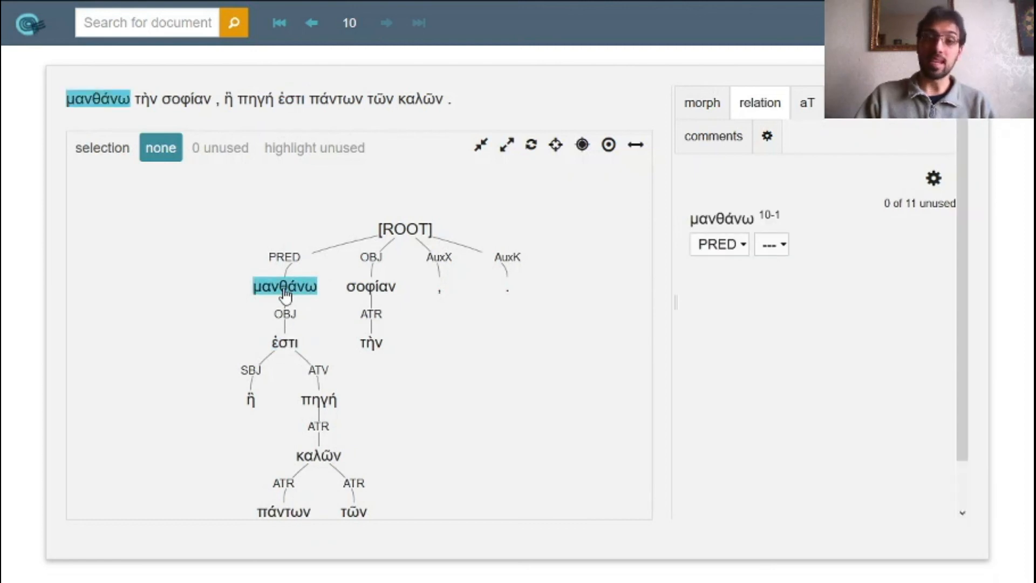
{"action": "left_click", "coordinate": [285, 294]}
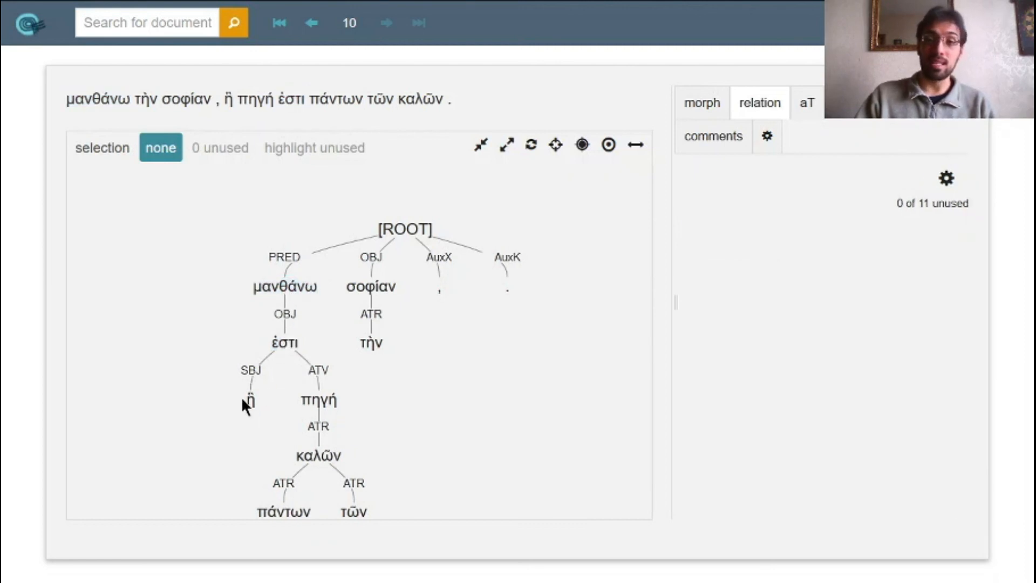
{"action": "left_click", "coordinate": [255, 402]}
{"action": "left_click", "coordinate": [275, 355]}
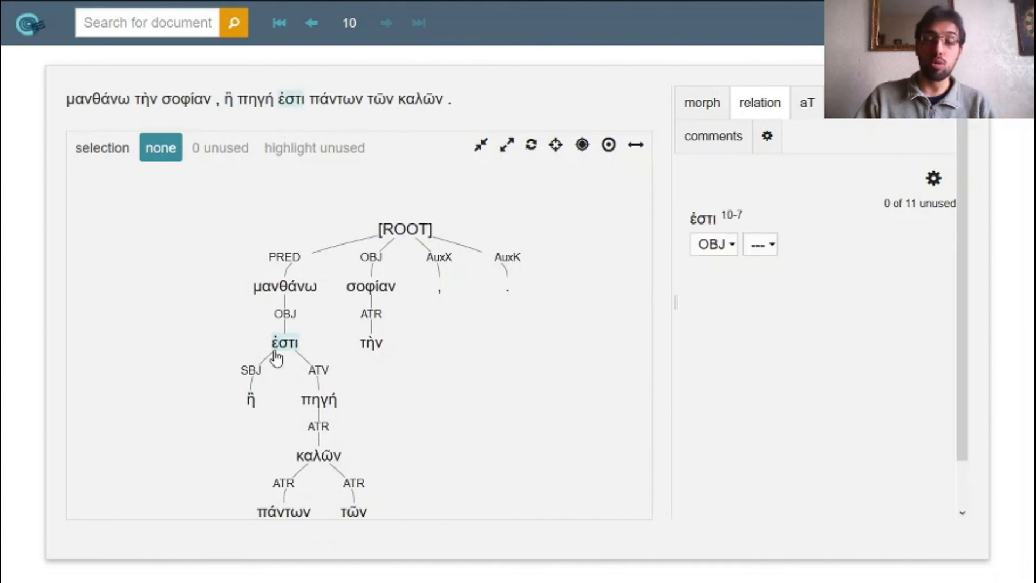
{"action": "left_click", "coordinate": [276, 355]}
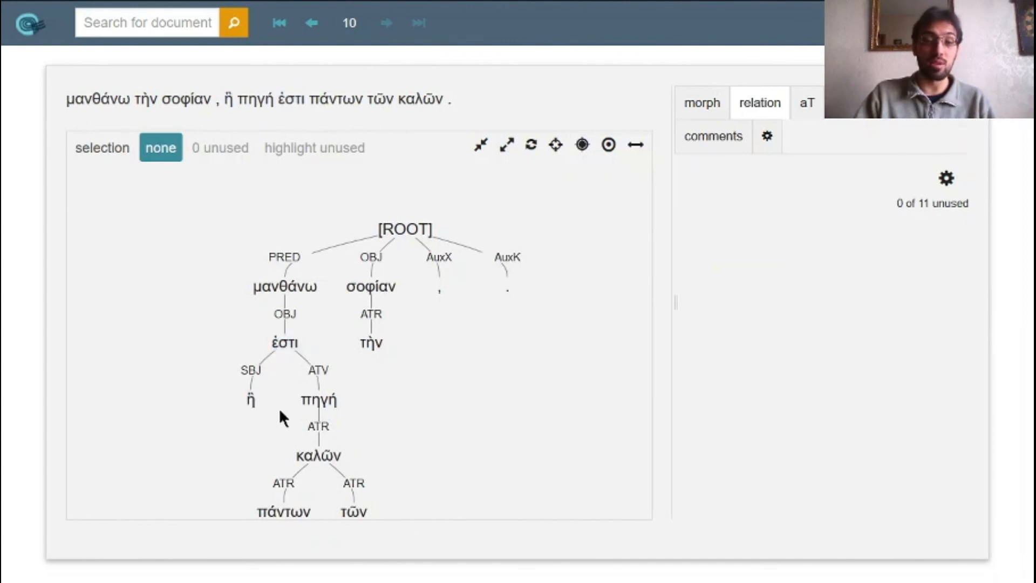
Step: Restore σοφίαν under μανθάνω, with ἐστι attached to σοφίαν and labelled ATR
{"action": "left_click", "coordinate": [352, 294]}
{"action": "left_click", "coordinate": [311, 287]}
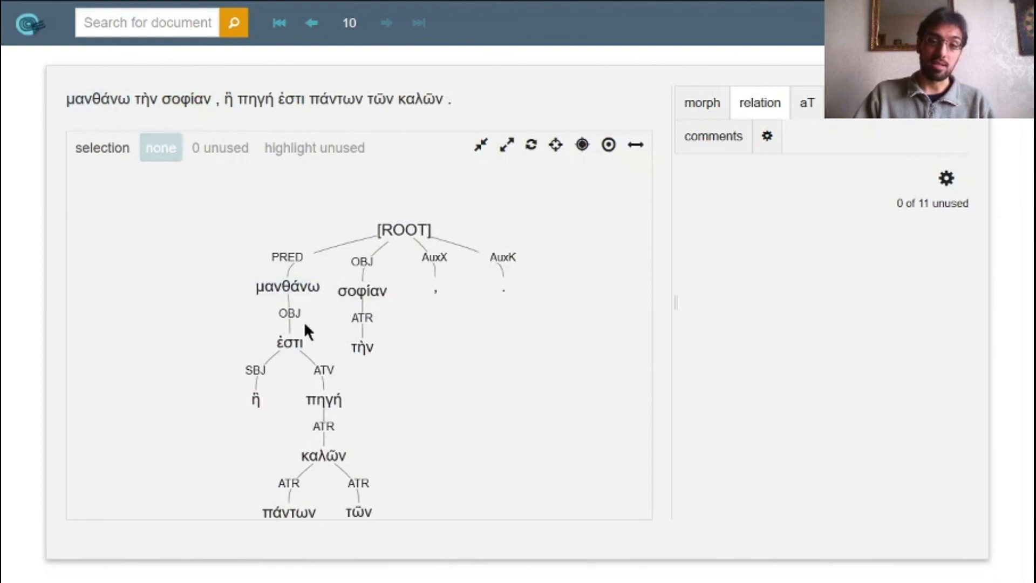
{"action": "left_click", "coordinate": [344, 346]}
{"action": "left_click", "coordinate": [251, 345]}
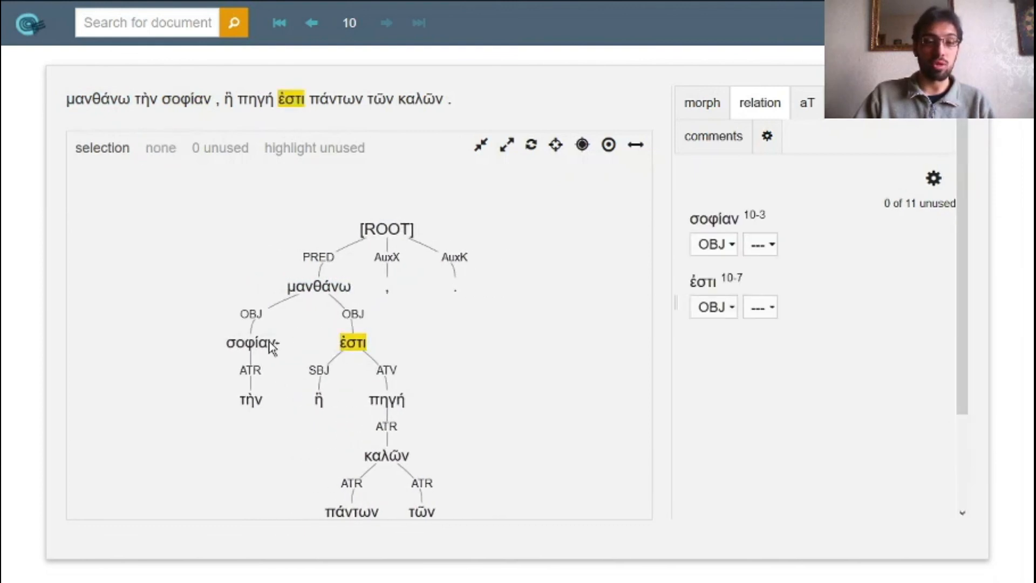
{"action": "left_click", "coordinate": [712, 245]}
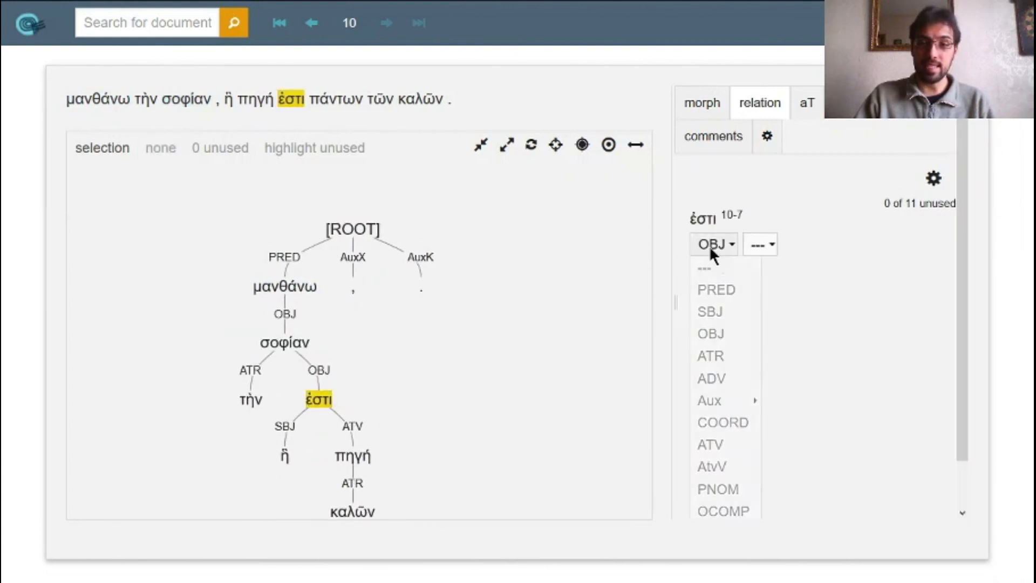
{"action": "left_click", "coordinate": [719, 354]}
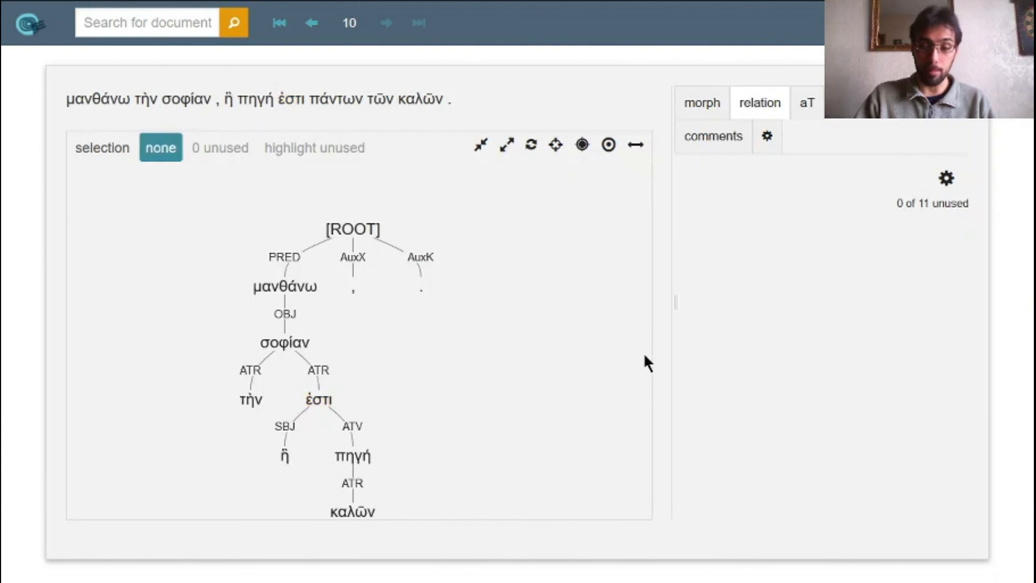